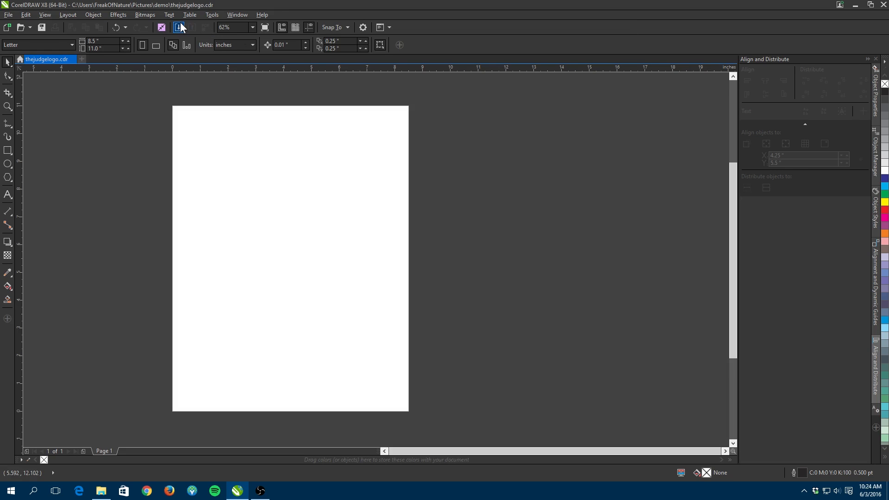
# - Open thejudgelogo.png from the demo Pictures folder to preview it, then close the viewer
pyautogui.click(8, 15)
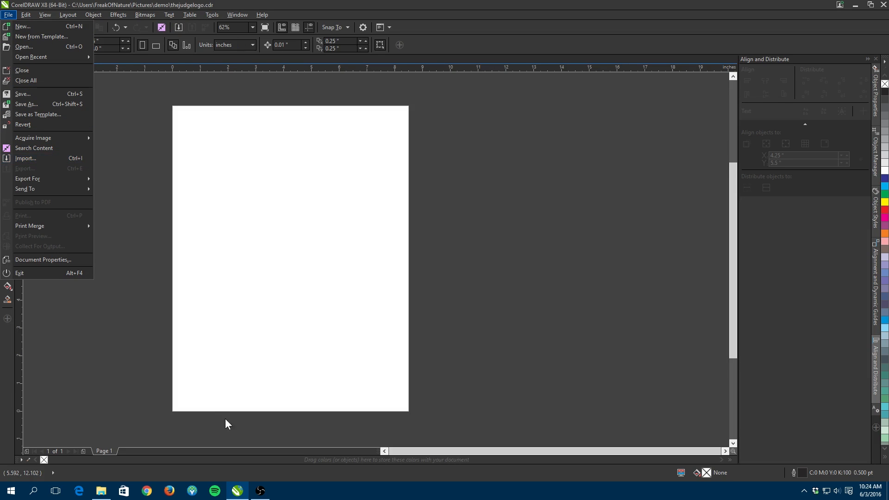
pyautogui.click(106, 492)
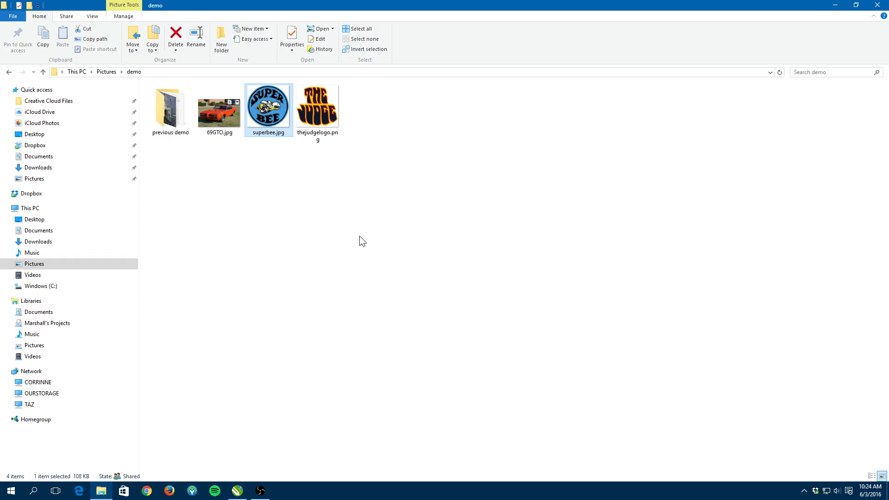
pyautogui.doubleClick(322, 102)
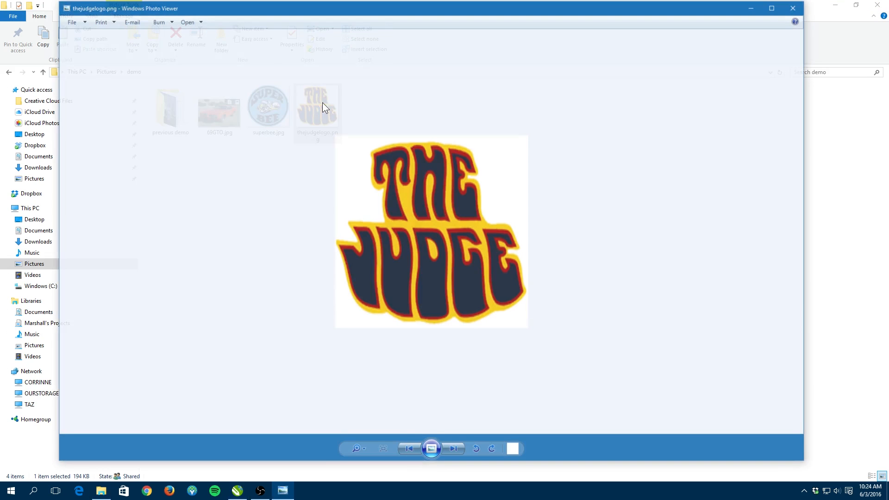
pyautogui.click(794, 7)
# - Import thejudgelogo.png onto the page and move it up toward the top of the page
pyautogui.moveTo(327, 115); pyautogui.dragTo(273, 266)
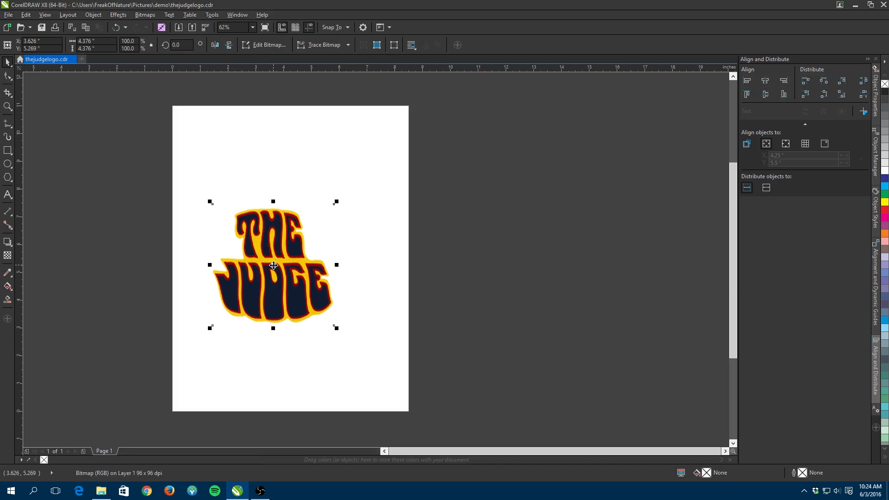
pyautogui.moveTo(267, 265); pyautogui.dragTo(262, 223)
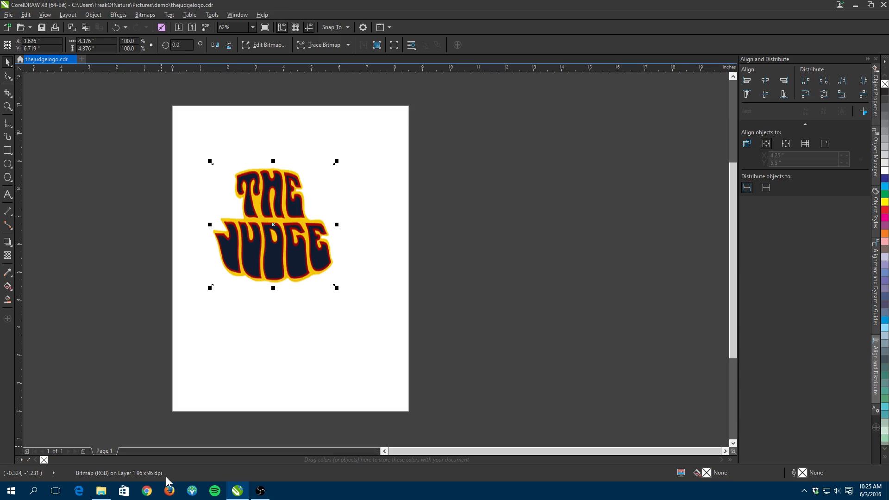
pyautogui.moveTo(275, 270); pyautogui.dragTo(275, 239)
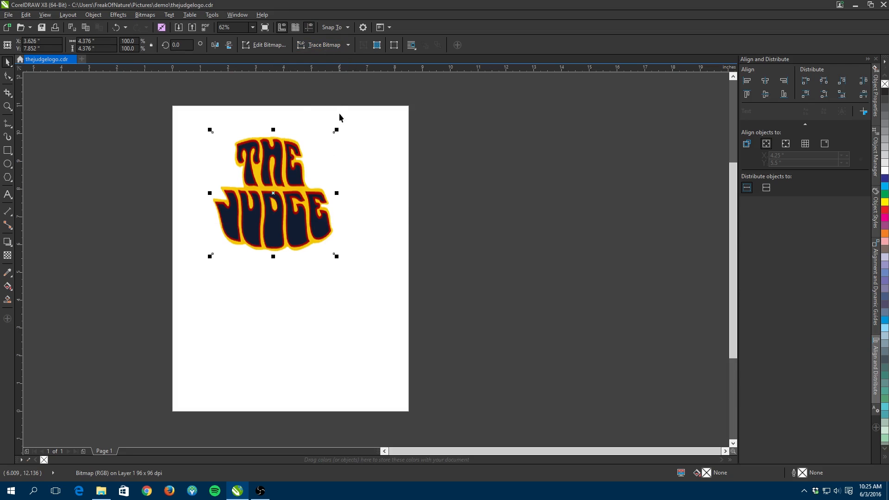
# - Start an Outline Trace of the logo bitmap using the Detailed Logo preset
pyautogui.click(301, 222)
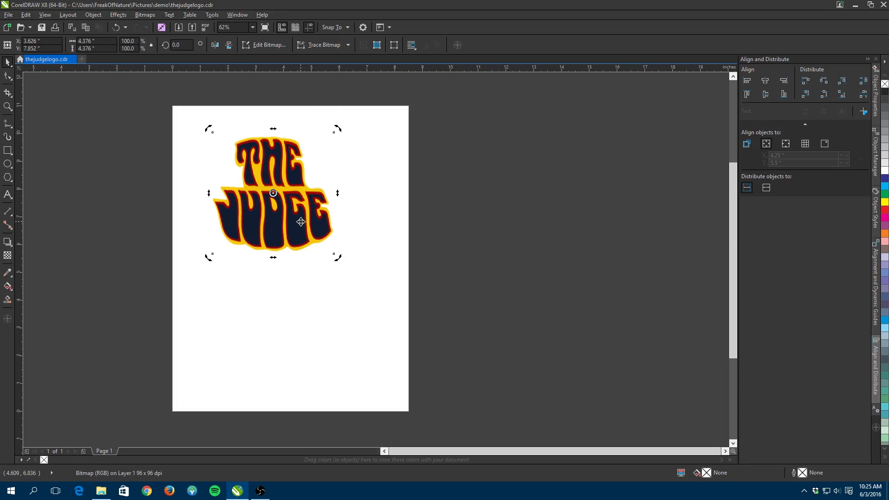
pyautogui.rightClick(300, 222)
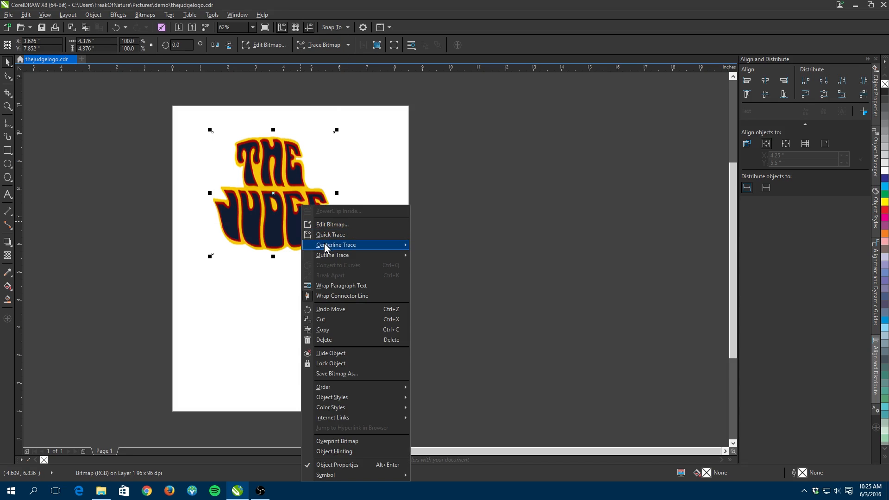
pyautogui.moveTo(319, 257)
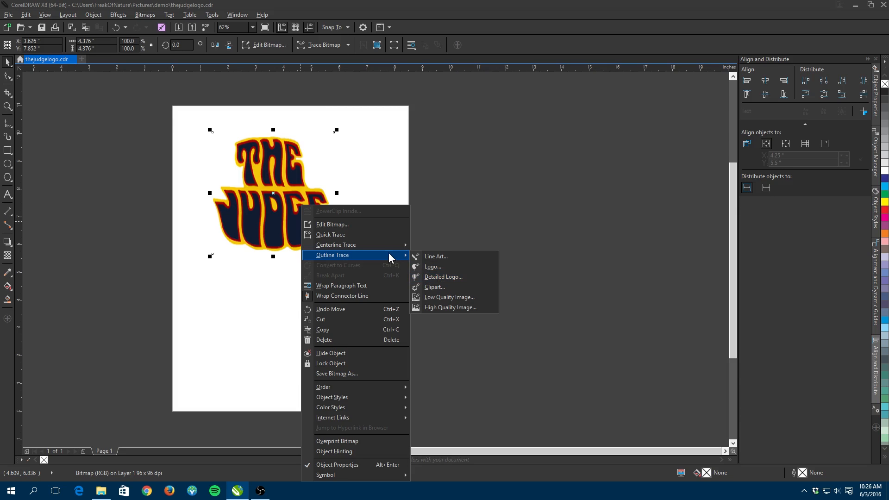
pyautogui.moveTo(387, 248)
pyautogui.click(438, 276)
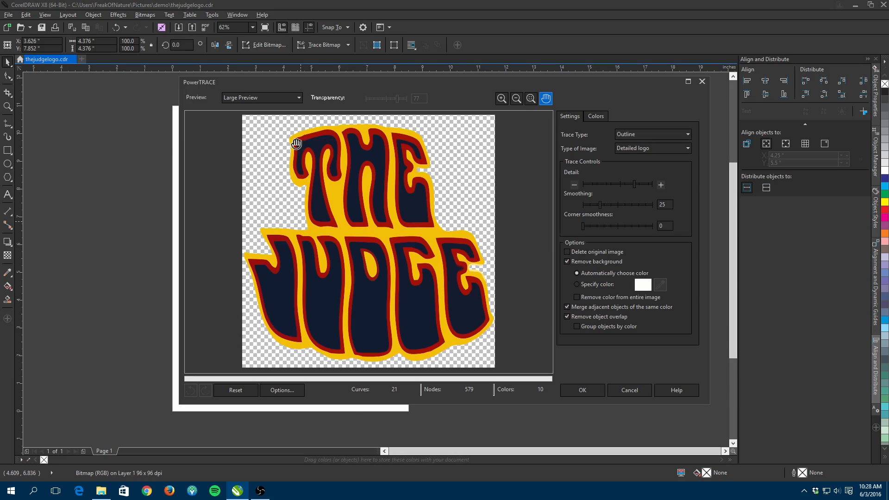
# - Switch the trace preview to Before and After and set smoothing to 17
pyautogui.click(301, 101)
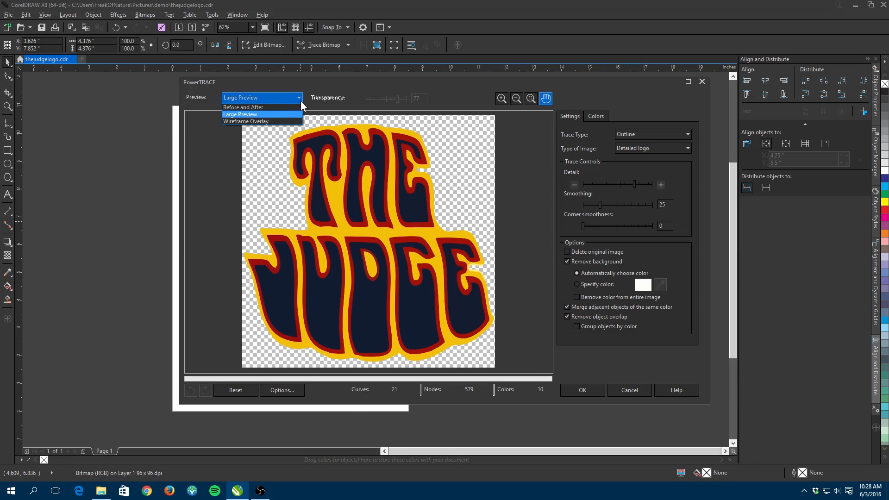
pyautogui.click(285, 103)
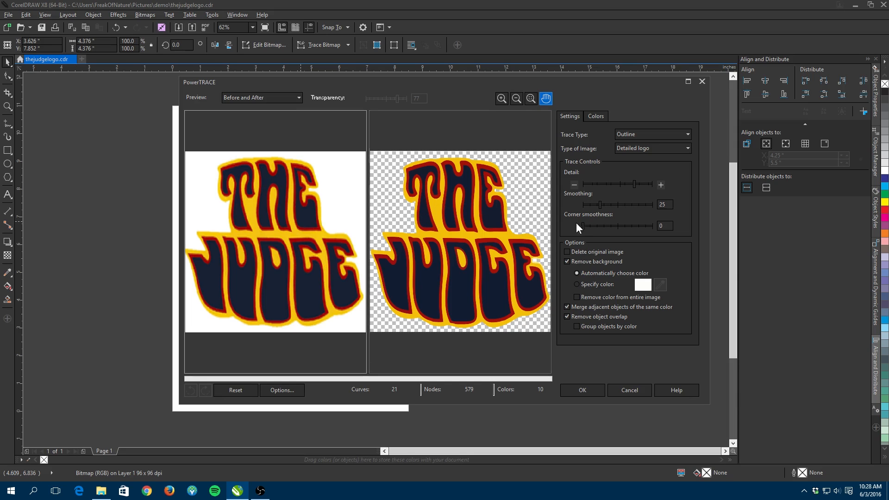
pyautogui.moveTo(601, 208); pyautogui.dragTo(595, 209)
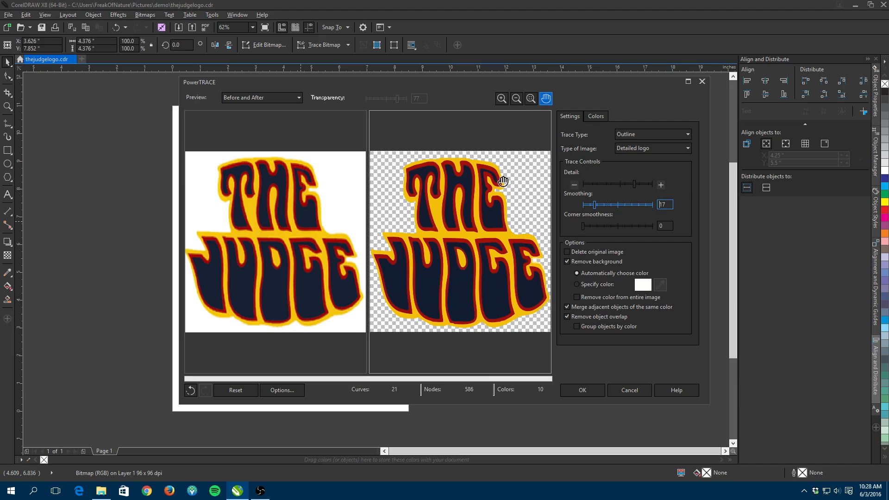
# - Raise the trace detail slider close to its maximum
pyautogui.moveTo(634, 184); pyautogui.dragTo(600, 184)
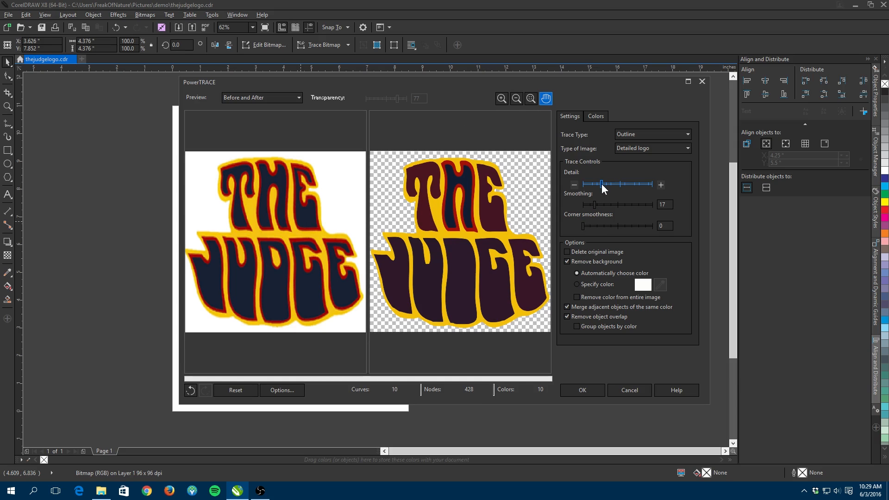
pyautogui.click(643, 187)
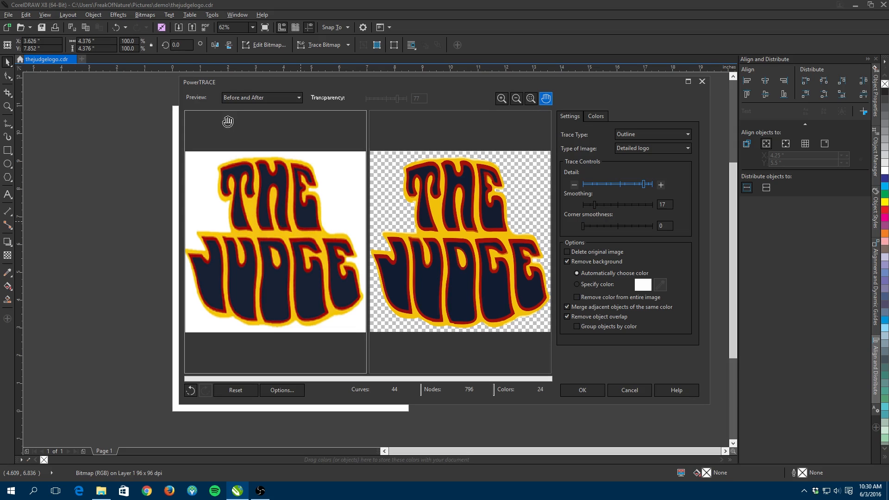
# - Zoom into and pan across the before and after previews to compare the trace edges
pyautogui.scroll(5, 275, 232)
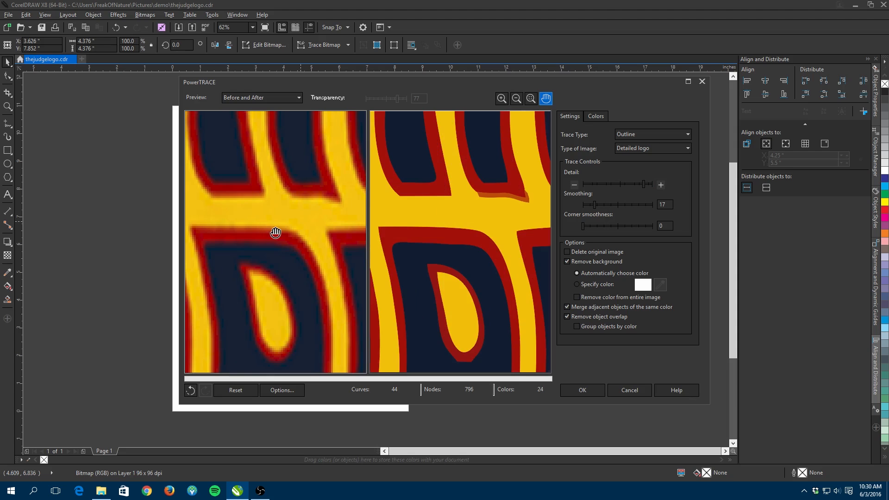
pyautogui.moveTo(294, 229); pyautogui.dragTo(295, 291)
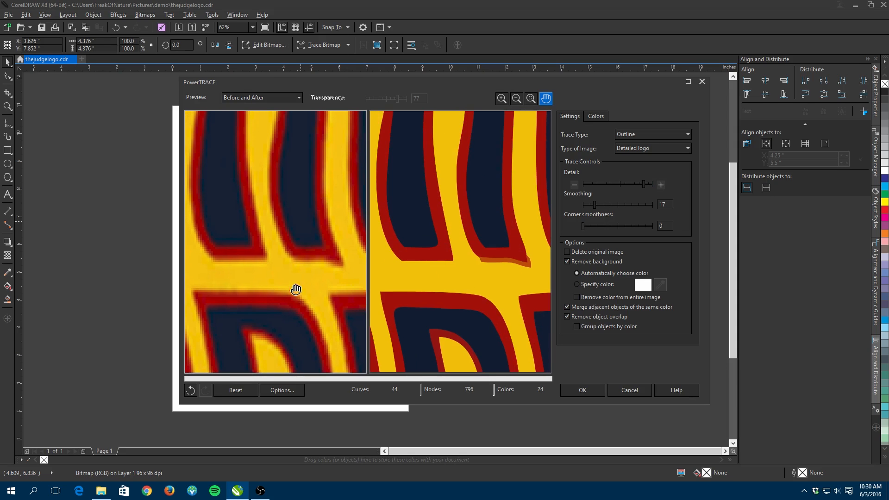
pyautogui.moveTo(285, 212); pyautogui.dragTo(284, 249)
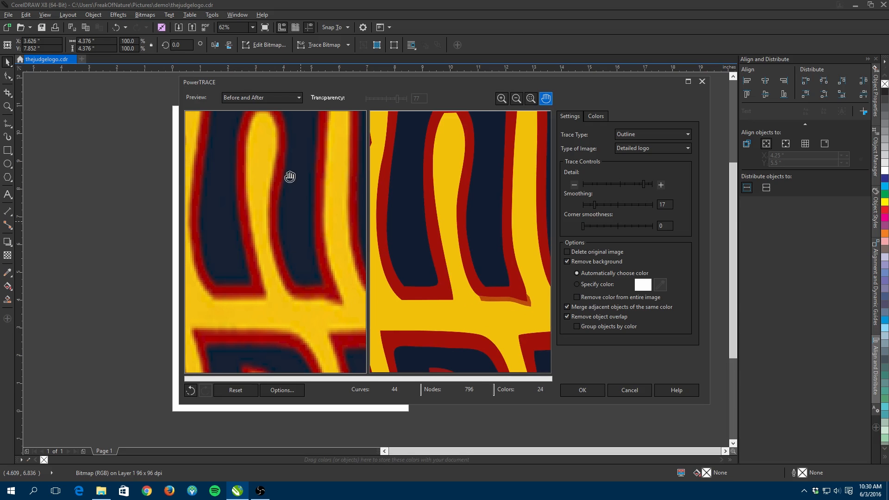
pyautogui.moveTo(289, 178); pyautogui.dragTo(297, 268)
pyautogui.moveTo(292, 185); pyautogui.dragTo(297, 287)
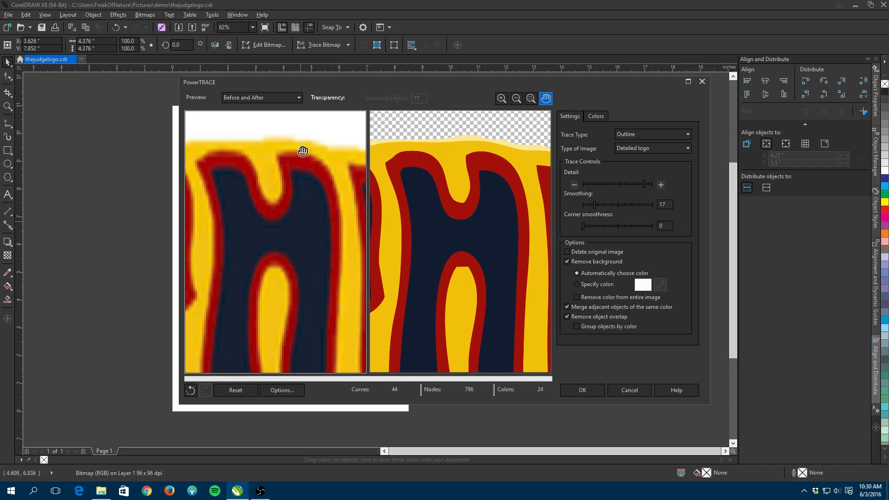
pyautogui.scroll(1, 280, 147)
pyautogui.moveTo(287, 139); pyautogui.dragTo(312, 338)
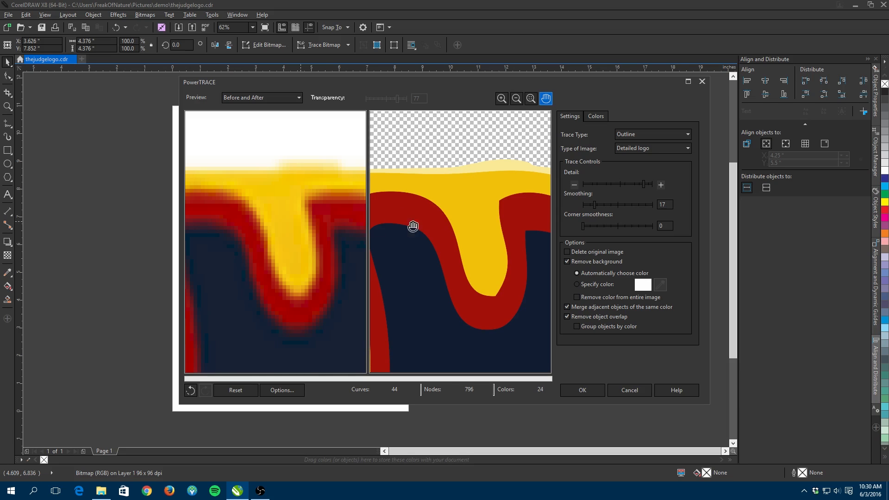
pyautogui.scroll(-3, 293, 203)
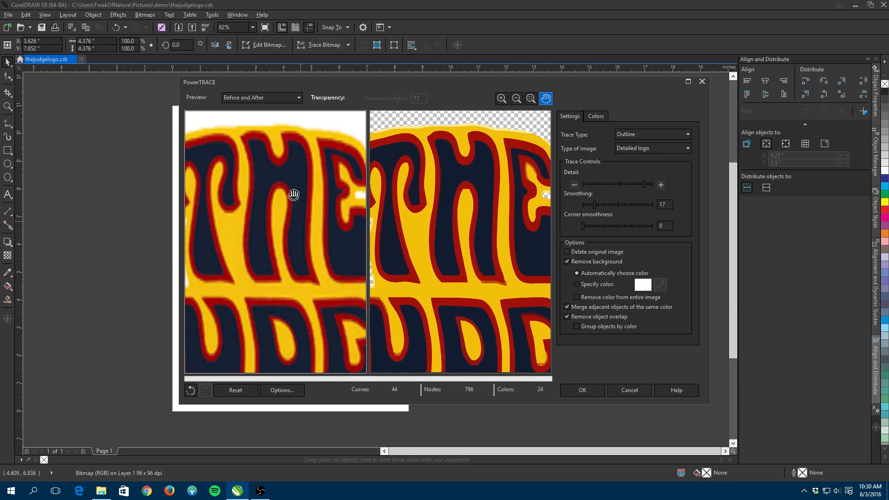
pyautogui.scroll(-3, 294, 194)
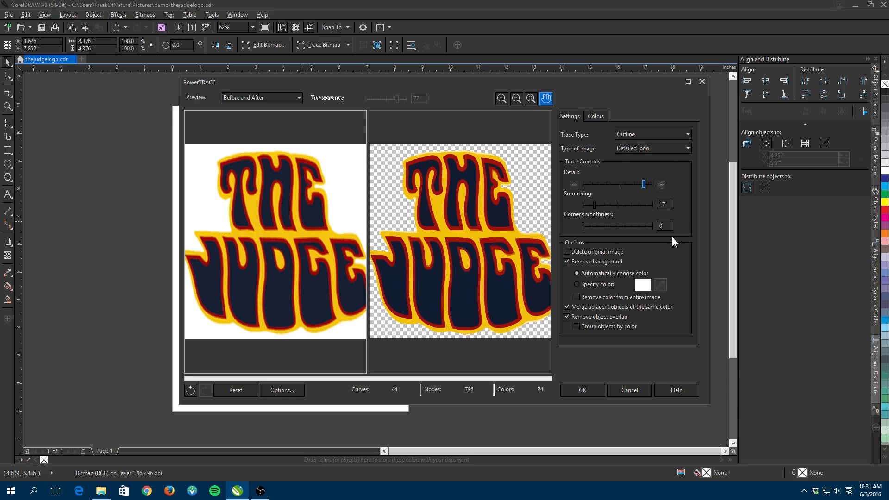
# - Keep the original image, and on the Colors settings set the color mode to PANTONE solid coated
pyautogui.click(581, 252)
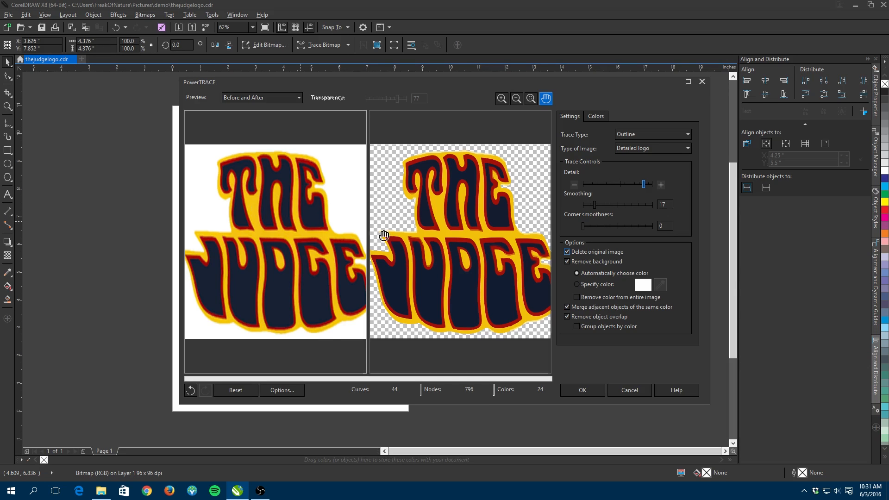
pyautogui.click(567, 251)
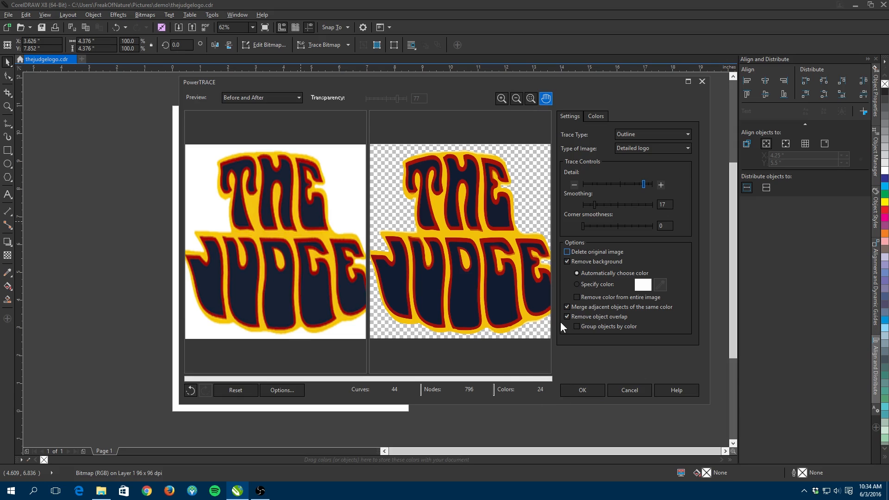
pyautogui.click(602, 114)
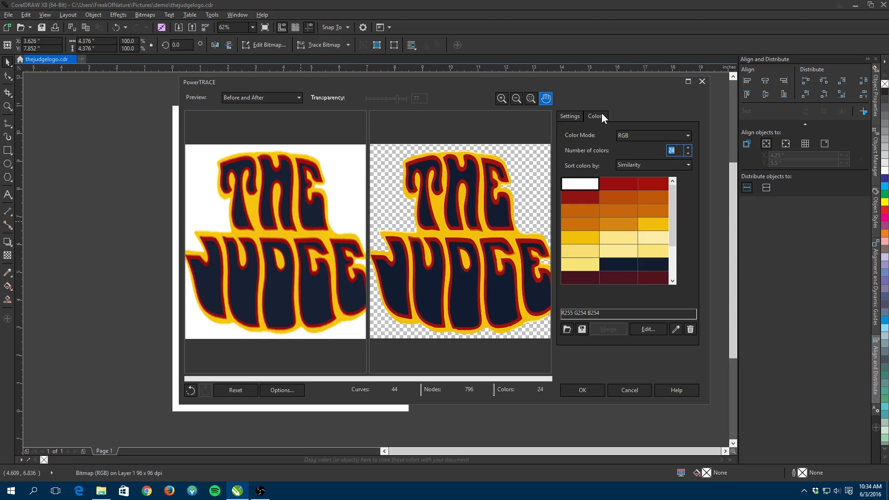
pyautogui.click(642, 135)
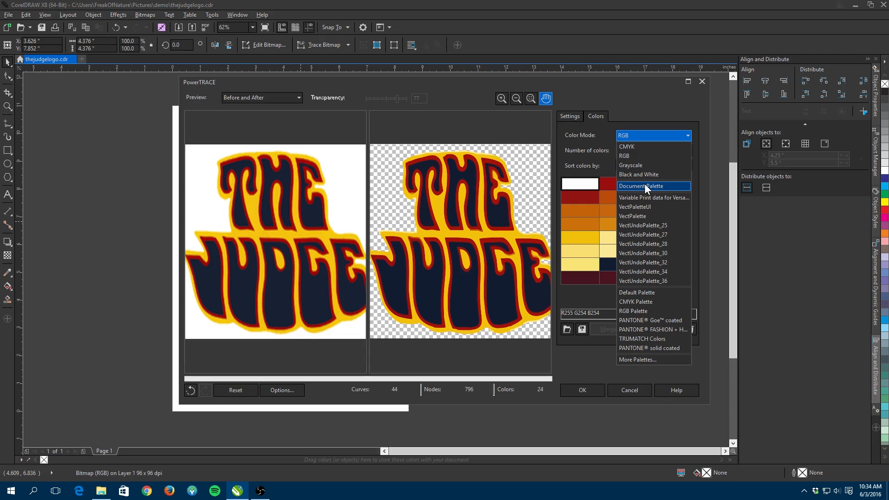
pyautogui.click(656, 349)
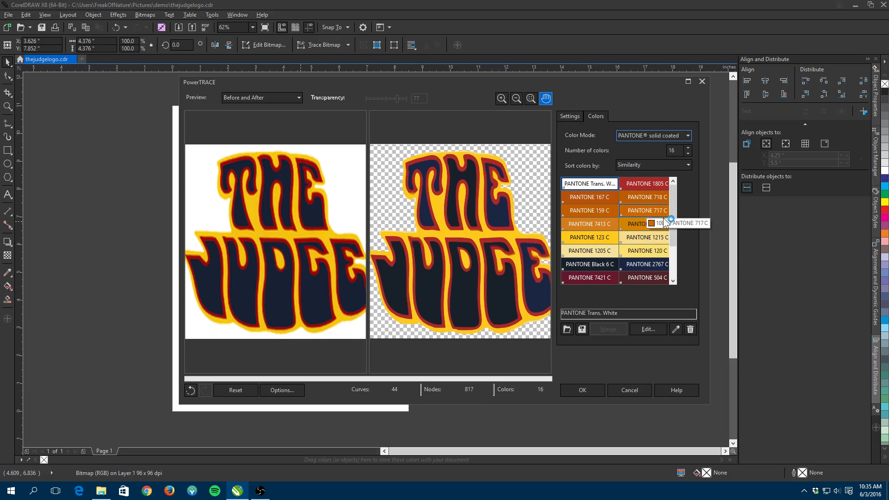
# - Switch to Large Preview and merge PANTONE 2767 C with PANTONE Black 6 C
pyautogui.click(651, 270)
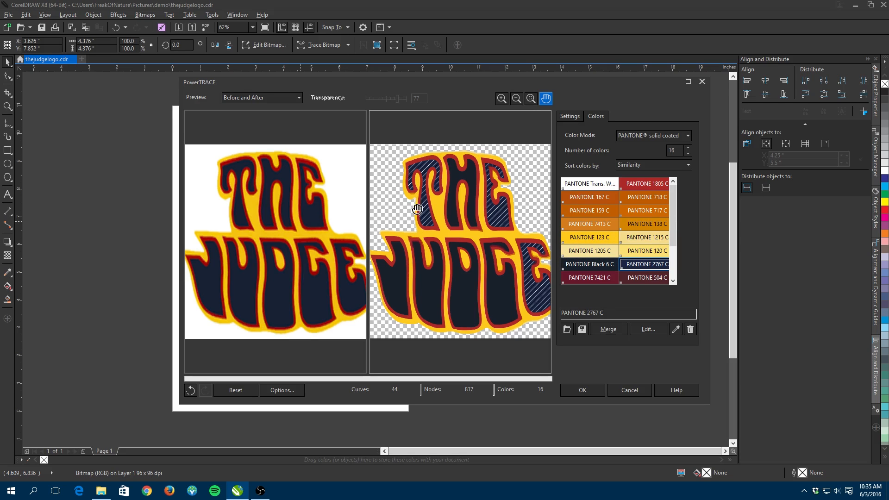
pyautogui.click(265, 97)
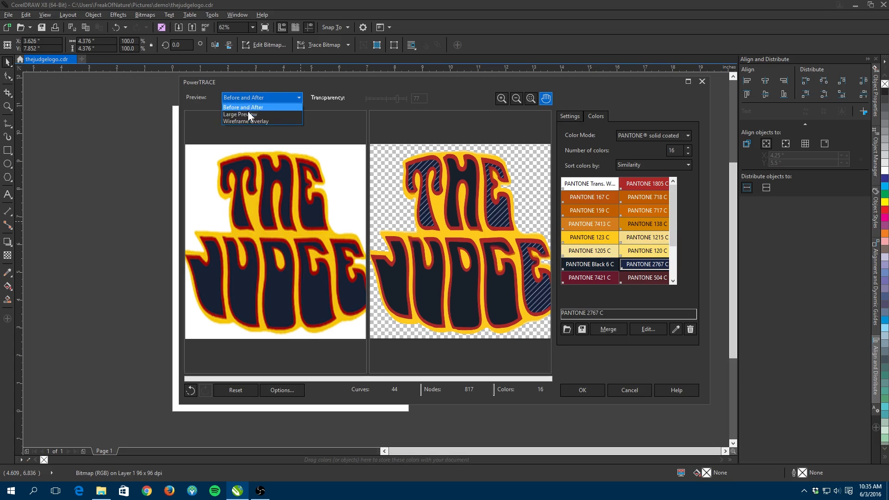
pyautogui.click(245, 115)
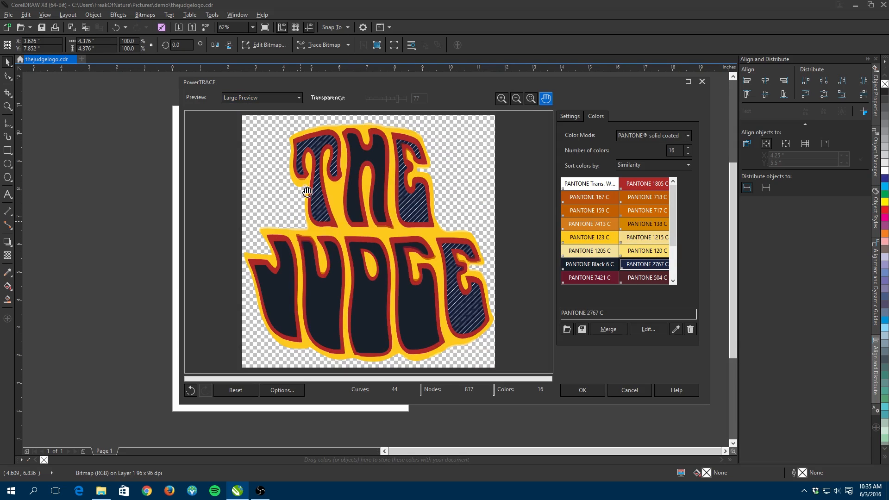
pyautogui.keyDown('ctrl'); pyautogui.click(606, 263); pyautogui.keyUp('ctrl')
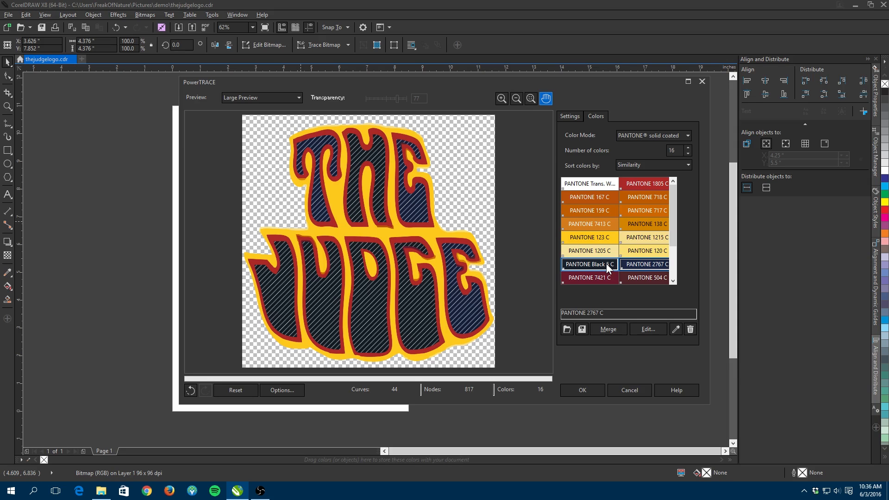
pyautogui.keyDown('ctrl'); pyautogui.click(607, 263); pyautogui.keyUp('ctrl')
pyautogui.click(613, 330)
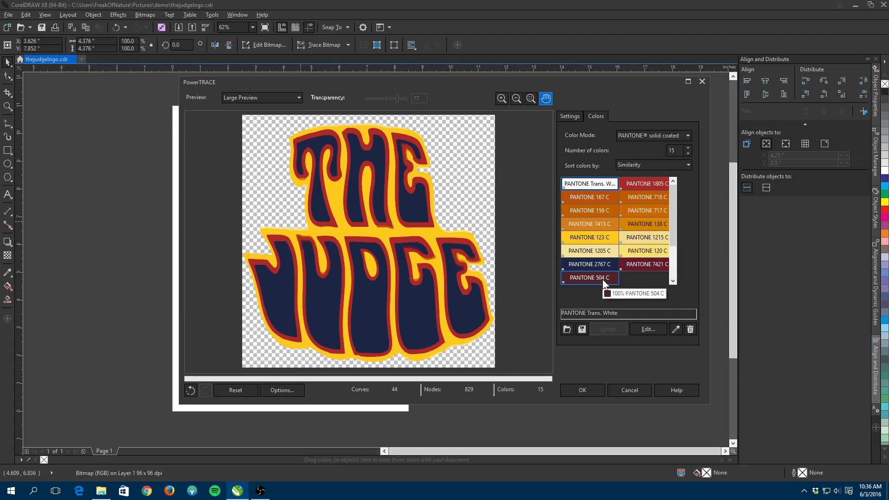
# - Select PANTONE 167 C with the similar orange swatches and merge them
pyautogui.click(604, 195)
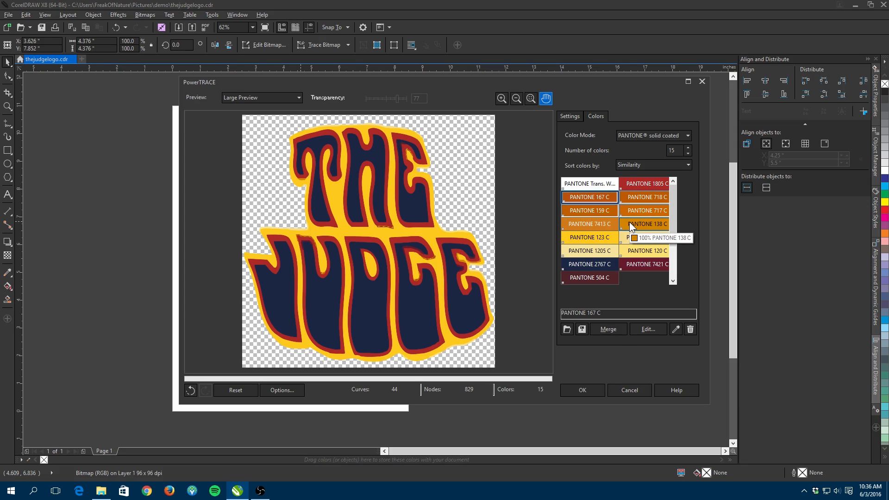
pyautogui.click(614, 329)
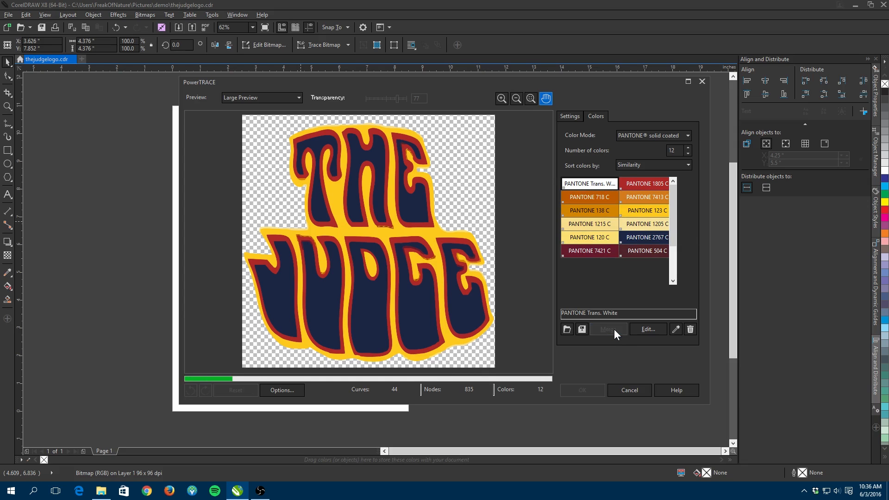
# - Select the light yellow swatches from PANTONE 123 C to PANTONE 120 C and merge them
pyautogui.click(651, 212)
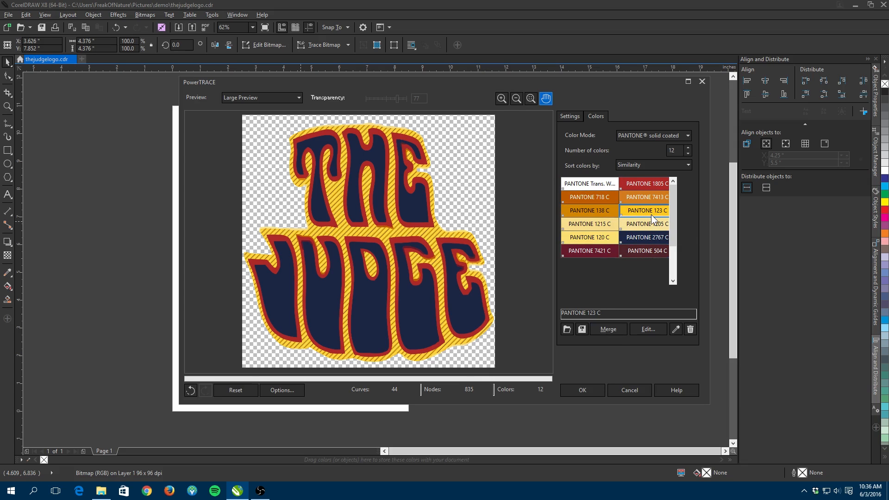
pyautogui.keyDown('ctrl'); pyautogui.click(605, 239); pyautogui.keyUp('ctrl')
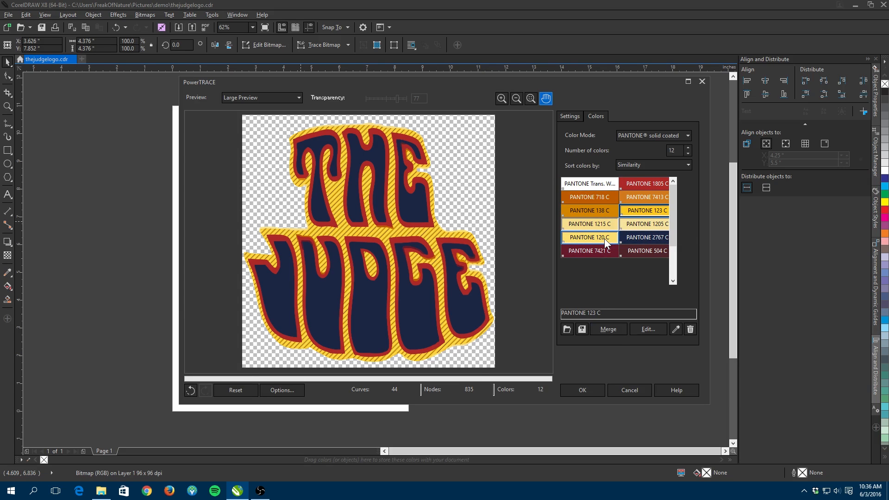
pyautogui.click(623, 332)
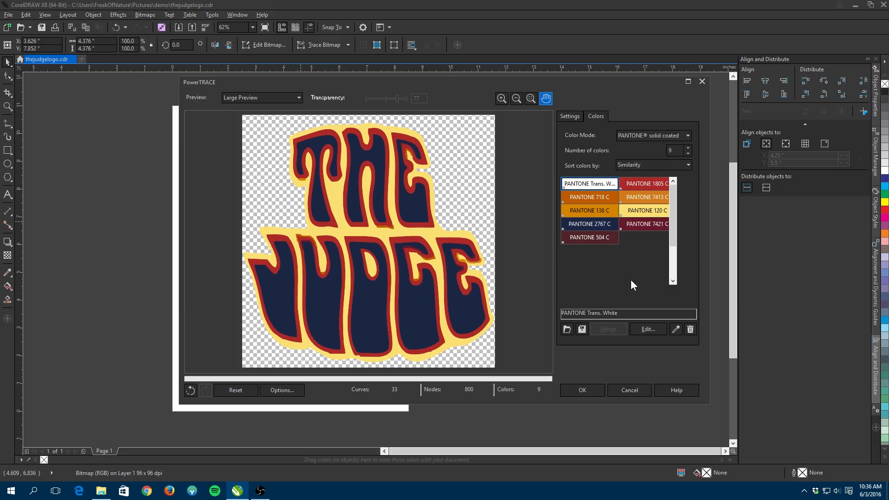
# - Select PANTONE 138 C with PANTONE 718 C and merge the orange swatches
pyautogui.click(600, 212)
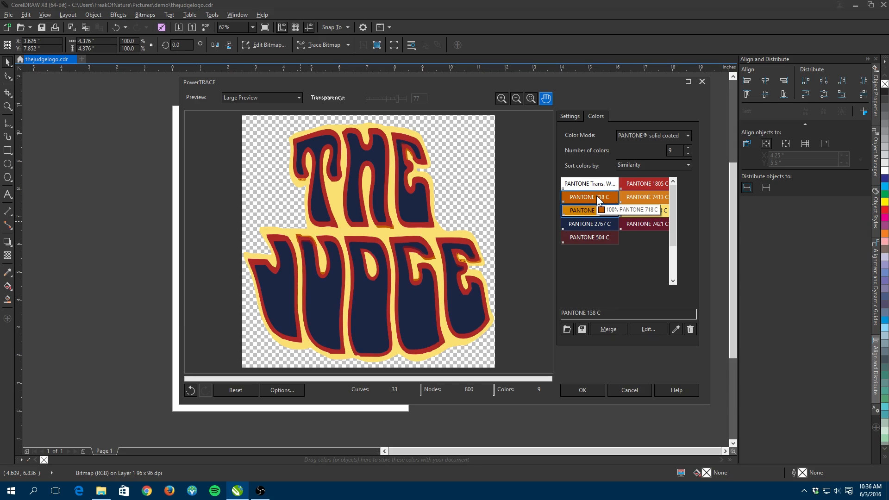
pyautogui.click(598, 199)
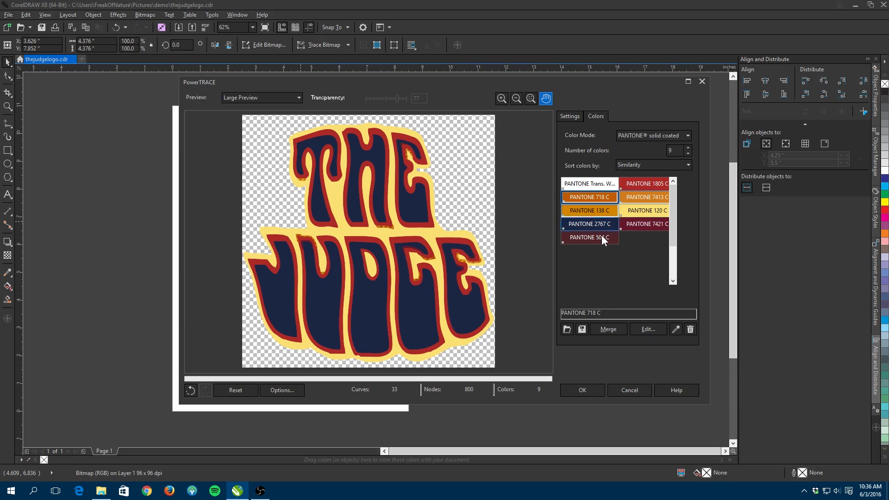
pyautogui.click(603, 329)
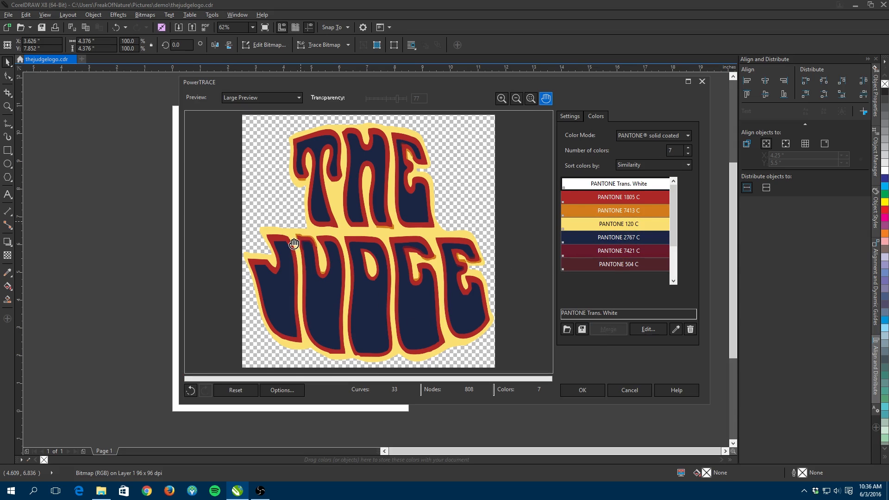
# - Merge PANTONE 7413 C with PANTONE 1805 C
pyautogui.click(609, 211)
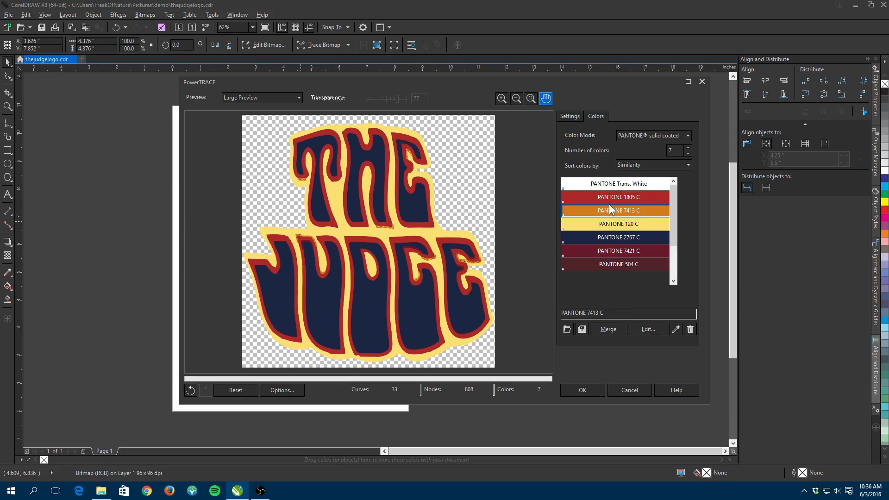
pyautogui.keyDown('ctrl'); pyautogui.click(609, 199); pyautogui.keyUp('ctrl')
pyautogui.click(602, 327)
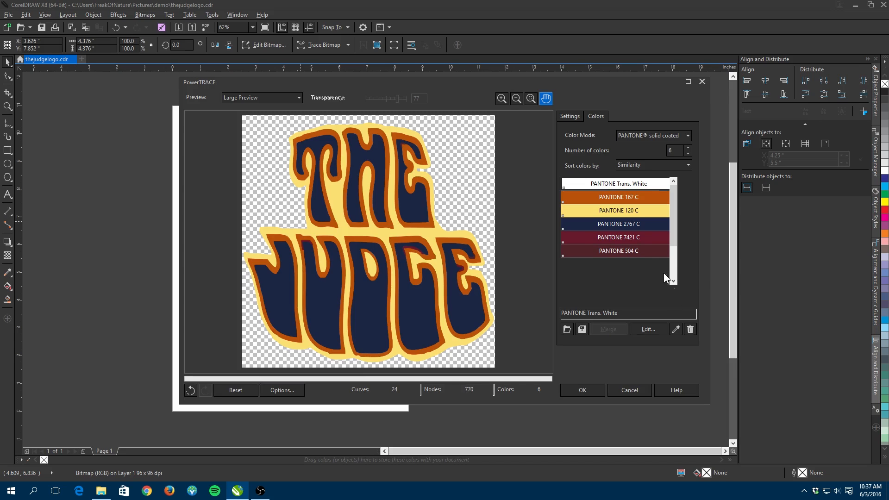
# - Merge PANTONE 504 C with PANTONE 7421 C
pyautogui.click(638, 253)
pyautogui.keyDown('ctrl'); pyautogui.click(630, 233); pyautogui.keyUp('ctrl')
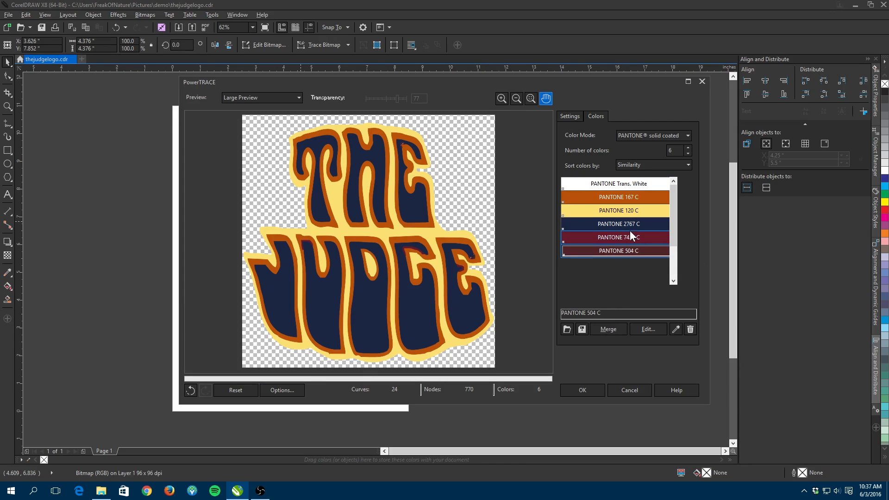
pyautogui.click(613, 326)
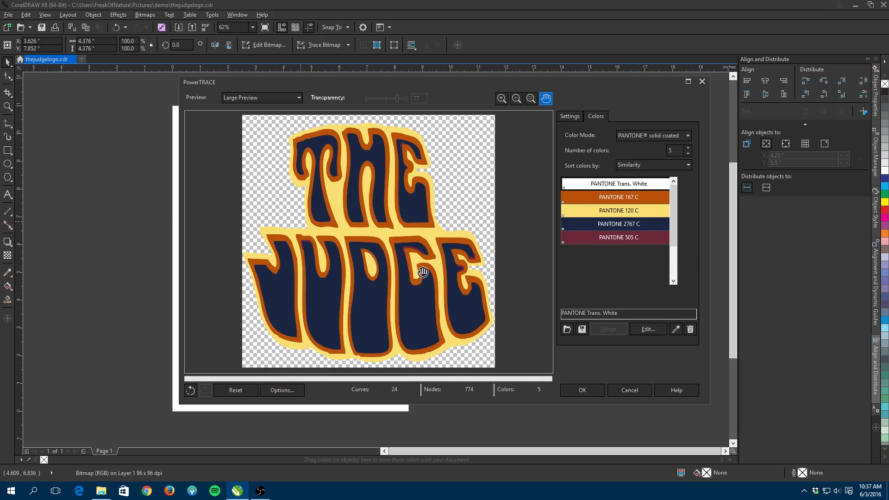
# - Merge PANTONE 505 C with PANTONE 2767 C while checking the zoomed-in preview
pyautogui.scroll(3, 423, 272)
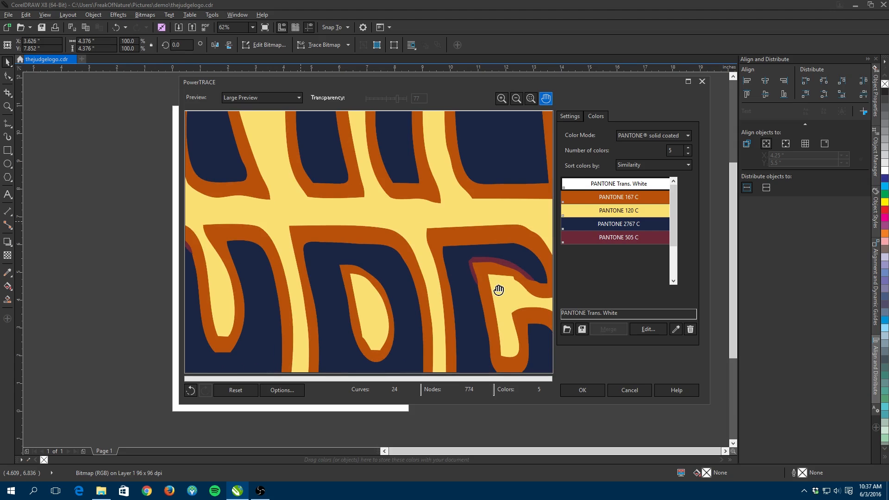
pyautogui.click(603, 236)
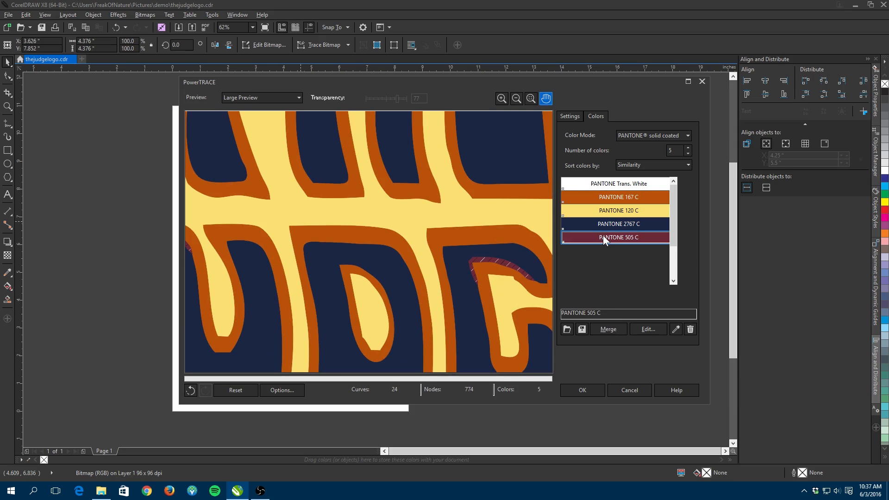
pyautogui.keyDown('ctrl'); pyautogui.click(604, 226); pyautogui.keyUp('ctrl')
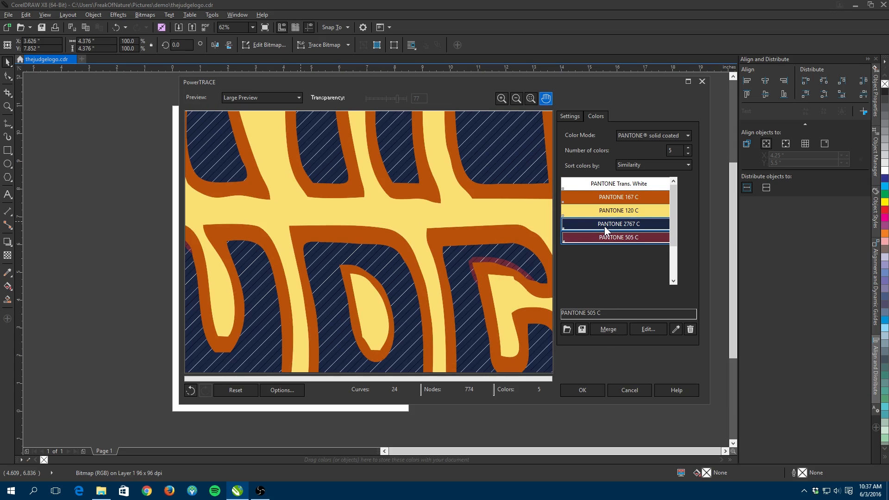
pyautogui.click(603, 328)
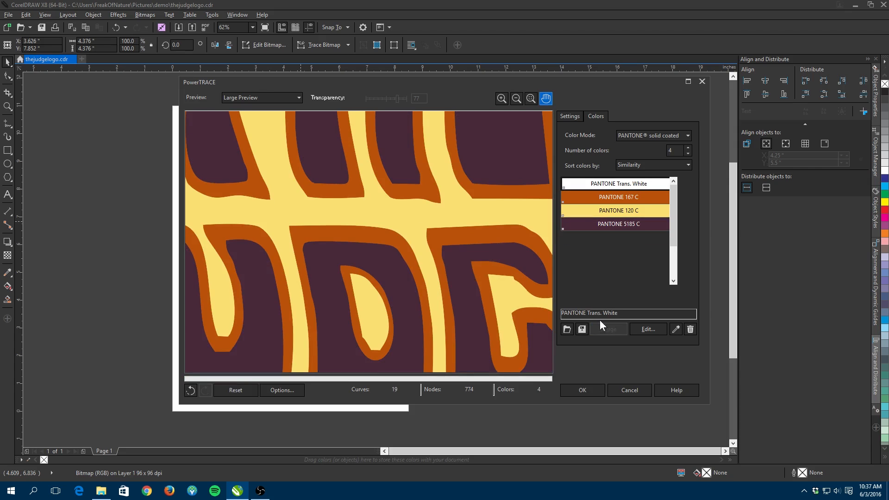
# - Change the trace color mode to RGB
pyautogui.scroll(-1, 469, 231)
pyautogui.scroll(-1, 466, 232)
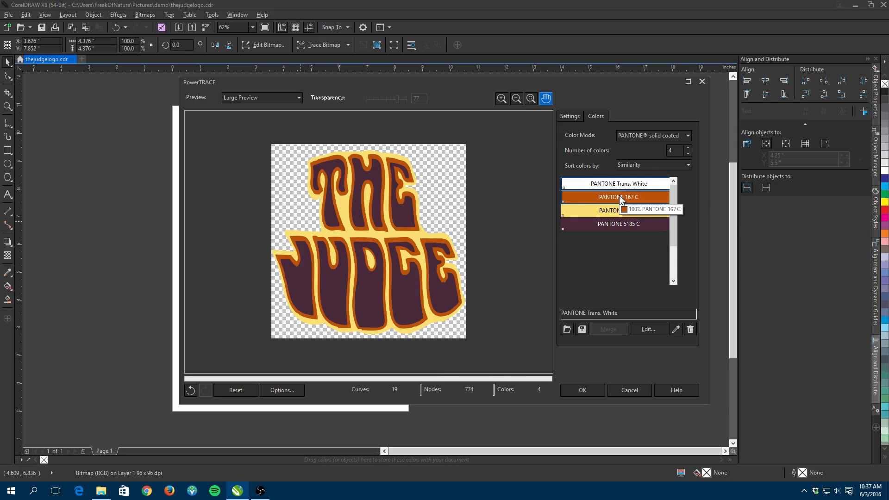
pyautogui.click(657, 138)
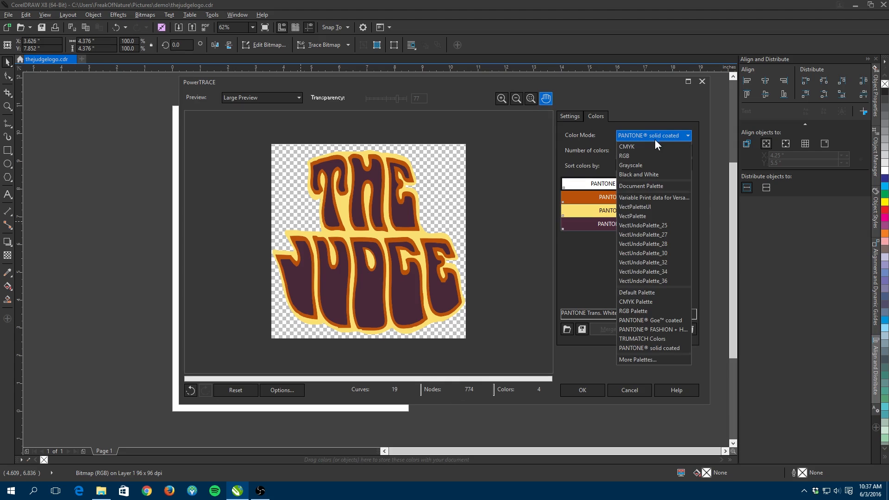
pyautogui.click(645, 153)
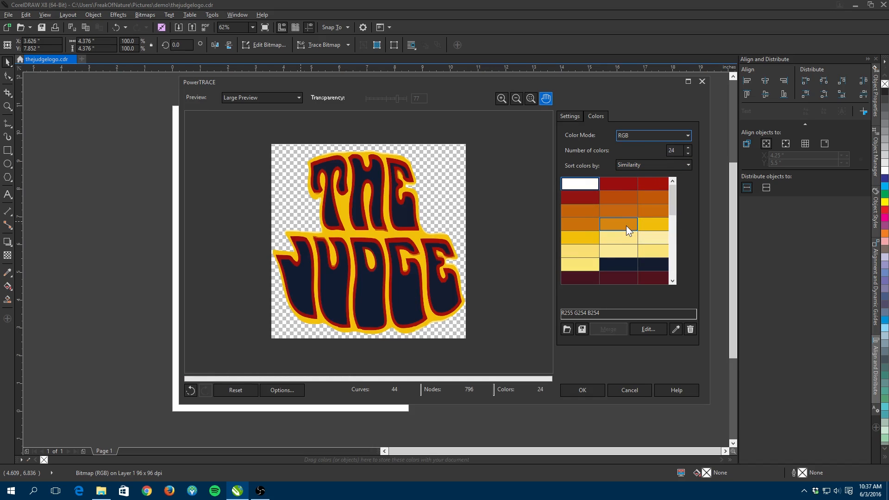
# - Merge the two dark navy swatches, then merge the dark maroon swatches
pyautogui.click(614, 264)
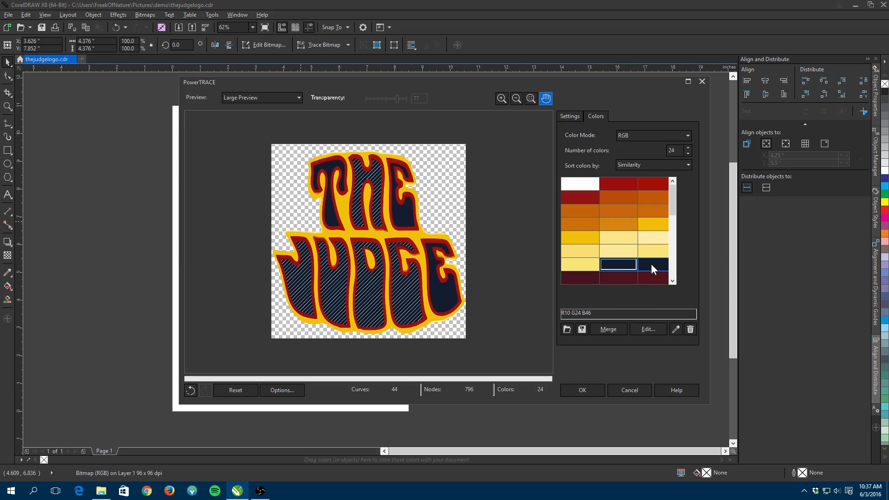
pyautogui.click(602, 329)
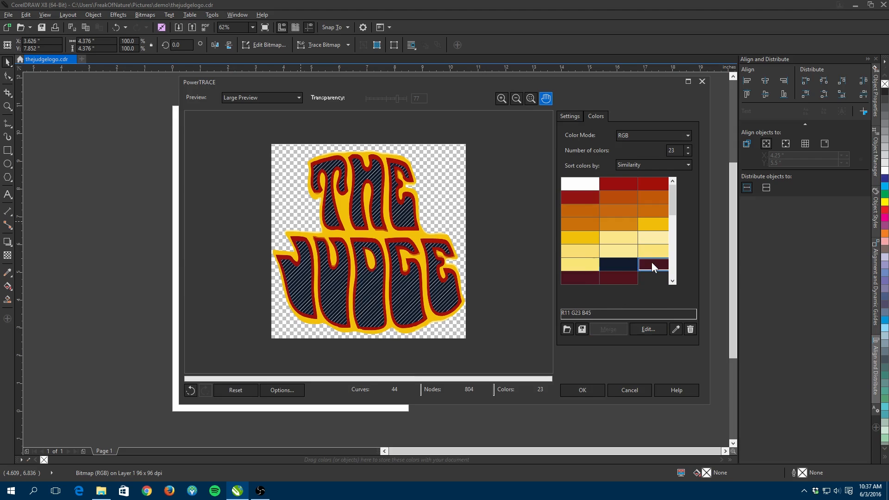
pyautogui.click(652, 263)
pyautogui.keyDown('shift'); pyautogui.click(628, 278); pyautogui.keyUp('shift')
pyautogui.click(616, 334)
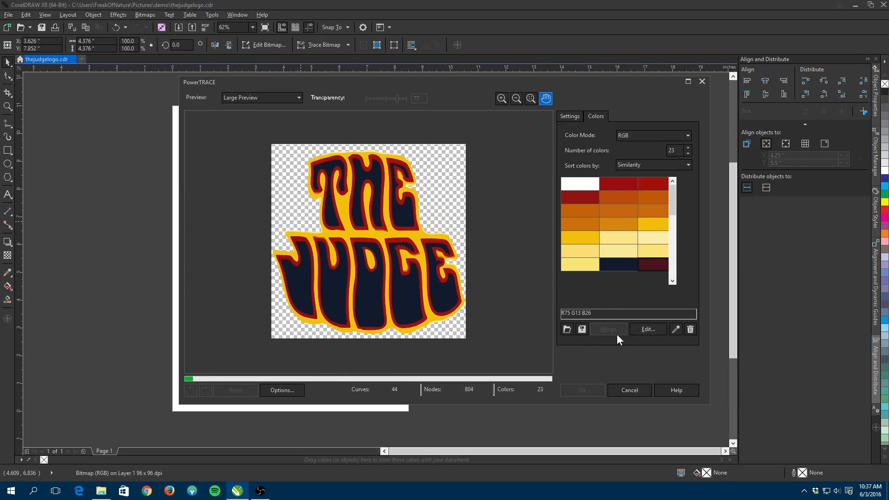
# - Select the yellow swatches from R241 G190 B5 through the light yellows and merge them
pyautogui.click(648, 221)
pyautogui.keyDown('shift'); pyautogui.click(651, 233); pyautogui.keyUp('shift')
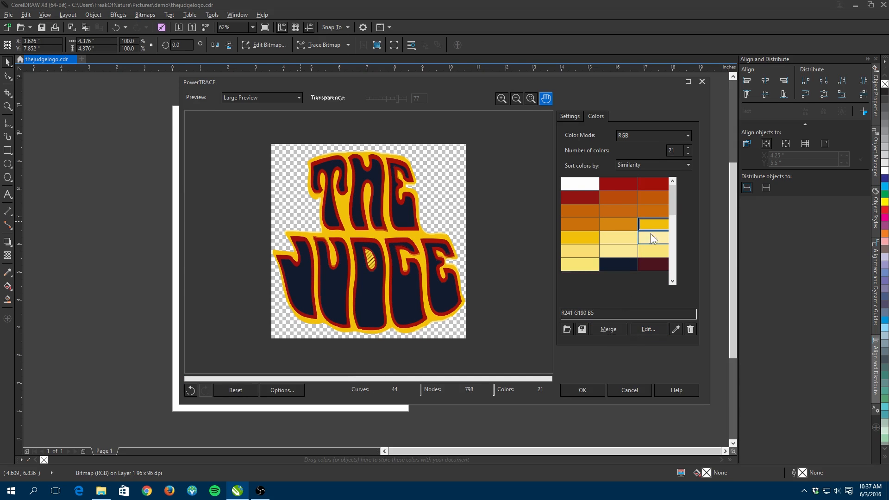
pyautogui.keyDown('shift'); pyautogui.click(576, 269); pyautogui.keyUp('shift')
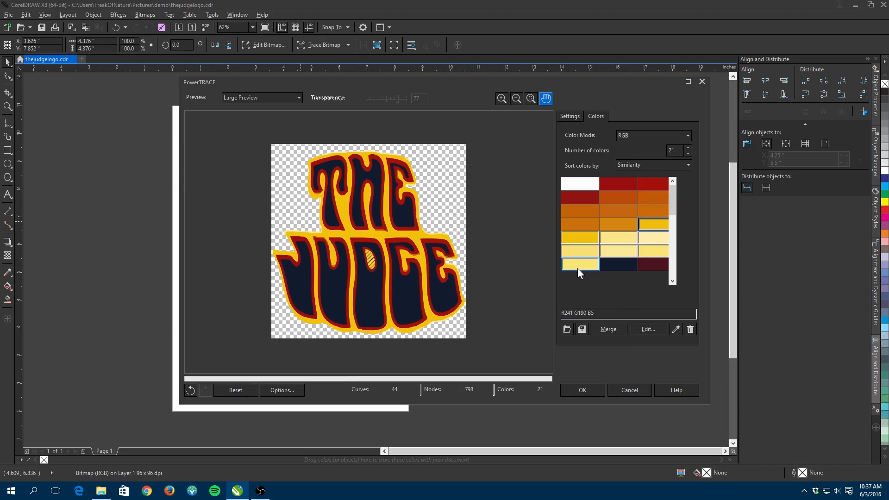
pyautogui.click(600, 333)
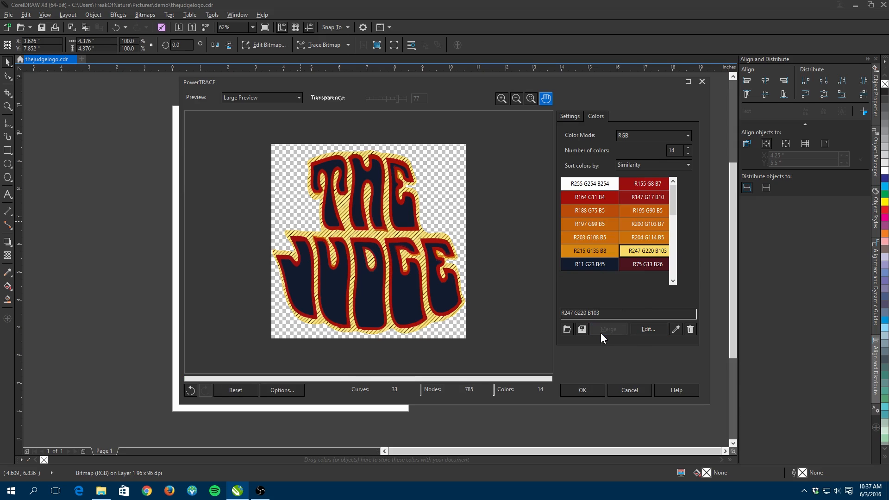
# - Merge the red swatches R155 G8 B7 and R147 G17 B10
pyautogui.click(648, 184)
pyautogui.keyDown('shift'); pyautogui.click(648, 194); pyautogui.keyUp('shift')
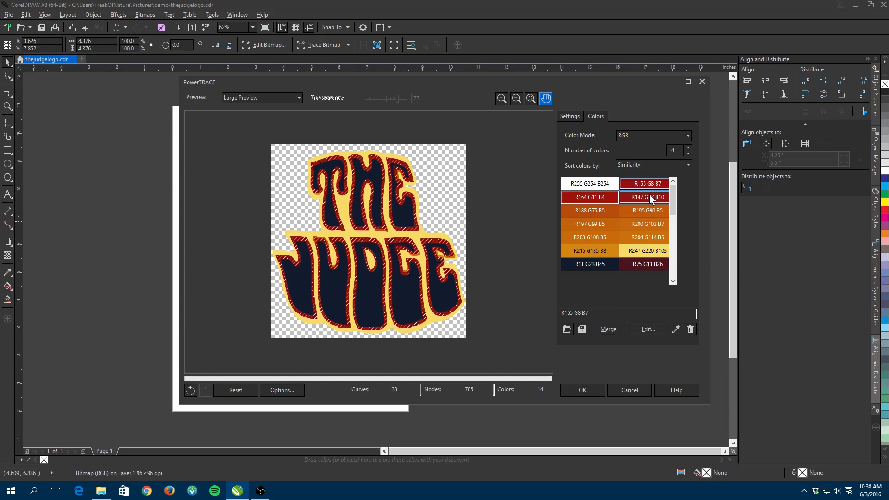
pyautogui.click(620, 331)
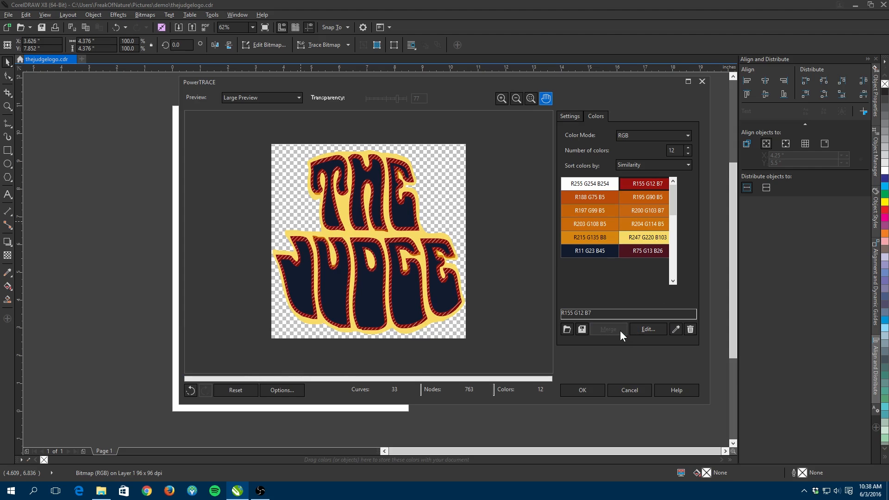
# - Select the orange swatches from R188 G75 B5 to R215 G135 B8 and merge them
pyautogui.click(604, 202)
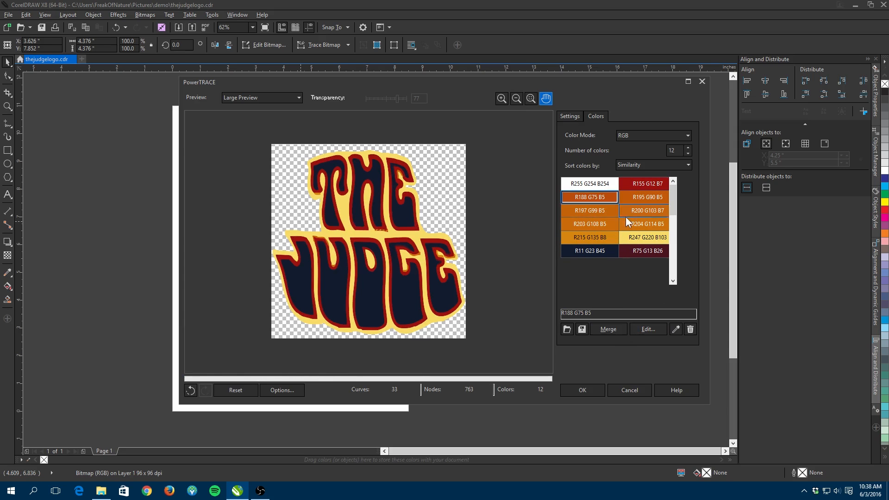
pyautogui.keyDown('shift'); pyautogui.click(604, 237); pyautogui.keyUp('shift')
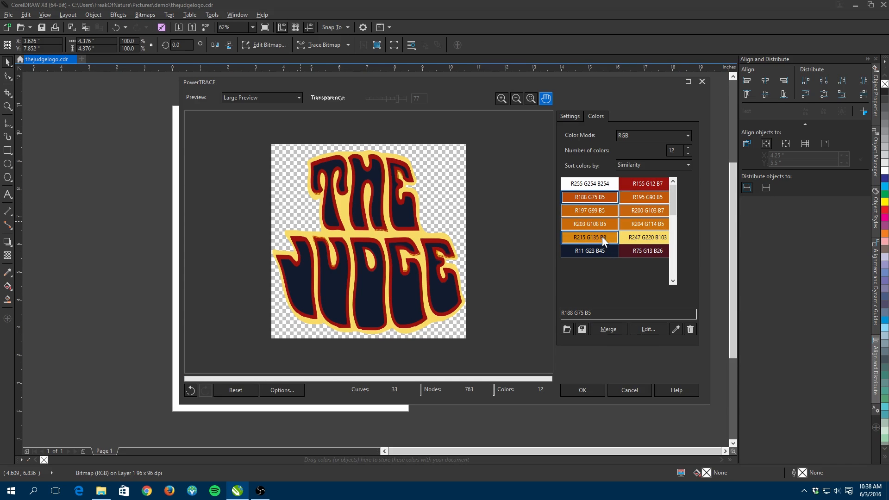
pyautogui.click(611, 325)
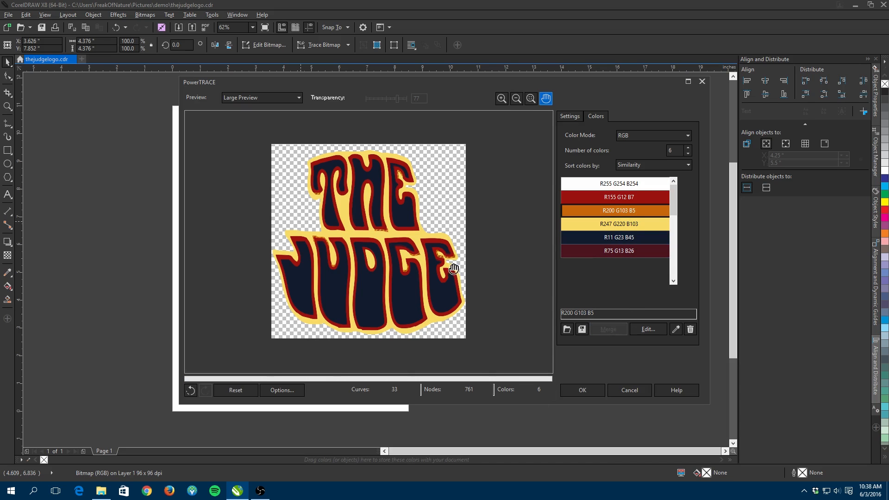
# - Merge the orange R200 G103 B5 swatch with the red R155 G12 B7 swatch
pyautogui.scroll(2, 445, 252)
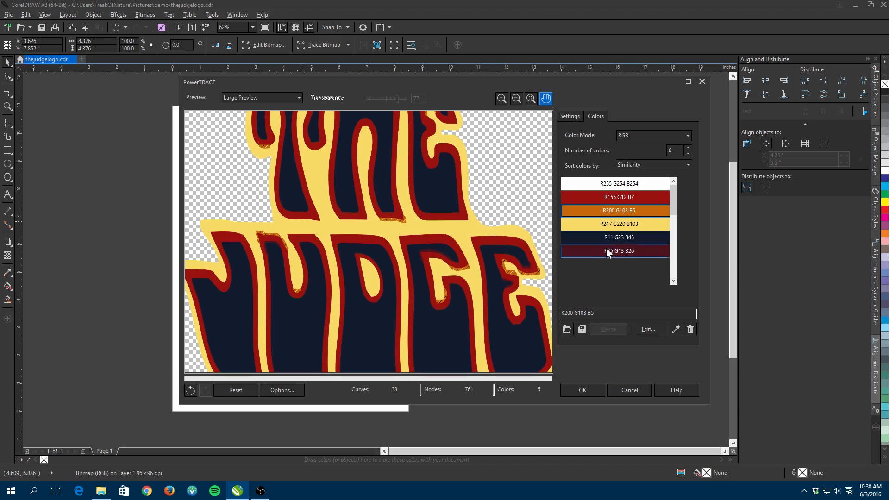
pyautogui.click(616, 209)
pyautogui.keyDown('ctrl'); pyautogui.click(616, 198); pyautogui.keyUp('ctrl')
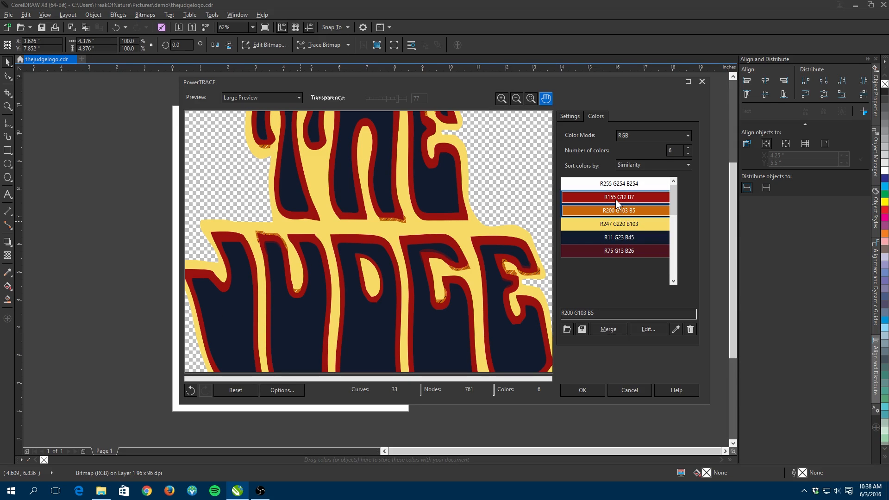
pyautogui.click(619, 329)
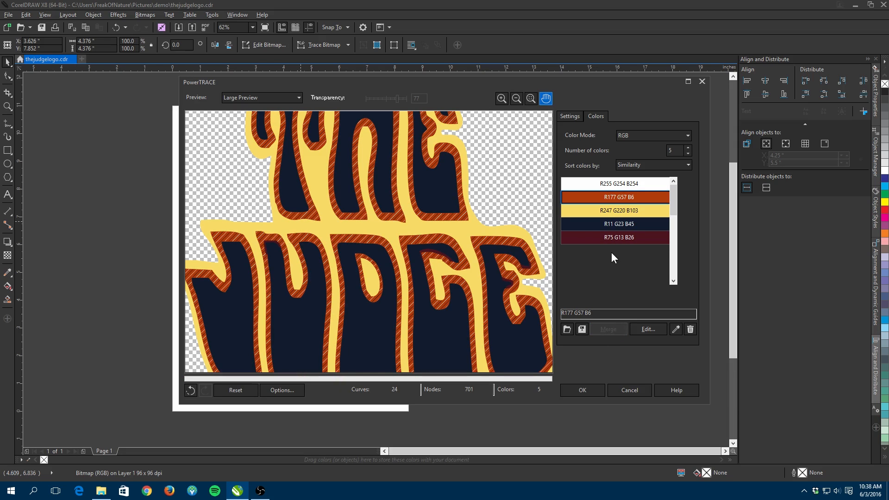
# - Merge the maroon R75 G13 B26 swatch with the navy R11 G23 B45 swatch
pyautogui.click(602, 238)
pyautogui.keyDown('ctrl'); pyautogui.click(600, 224); pyautogui.keyUp('ctrl')
pyautogui.click(609, 327)
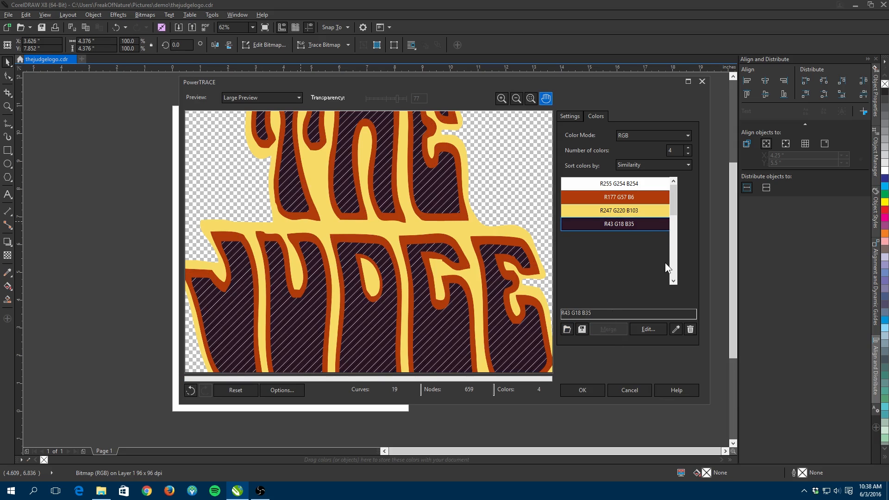
# - Delete the white R255 G254 B254 swatch from the trace colors
pyautogui.scroll(-2, 500, 213)
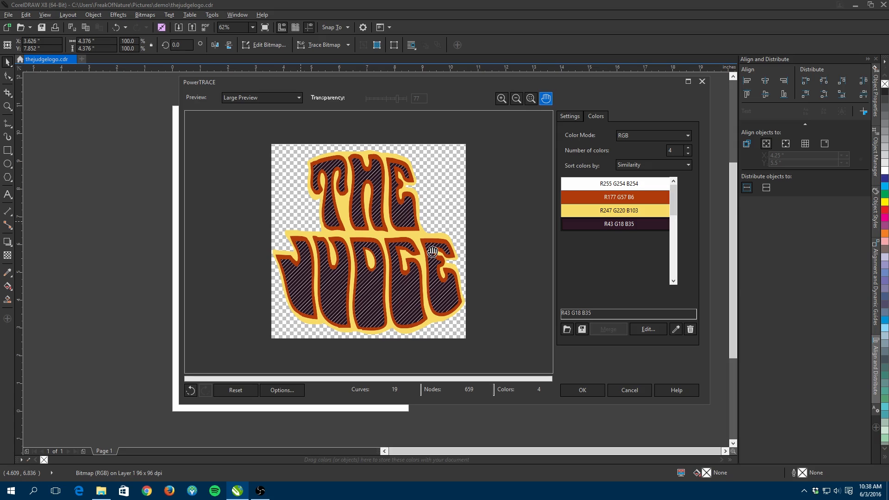
pyautogui.click(608, 186)
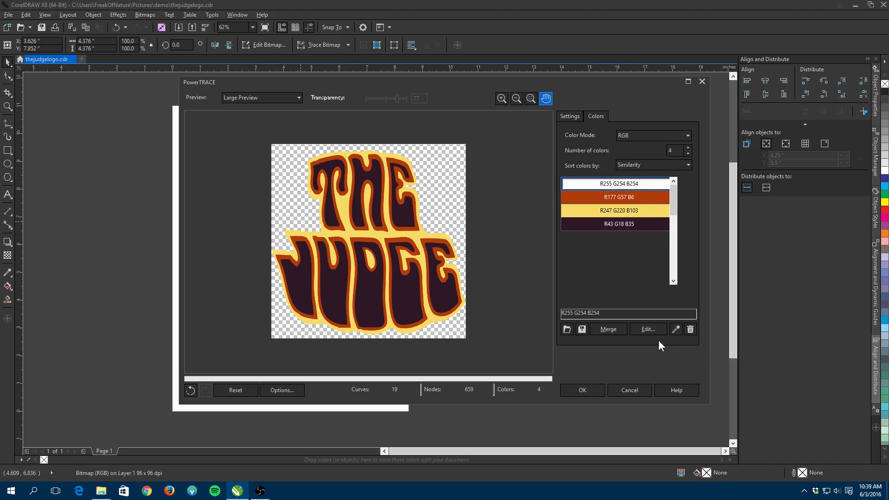
pyautogui.click(690, 329)
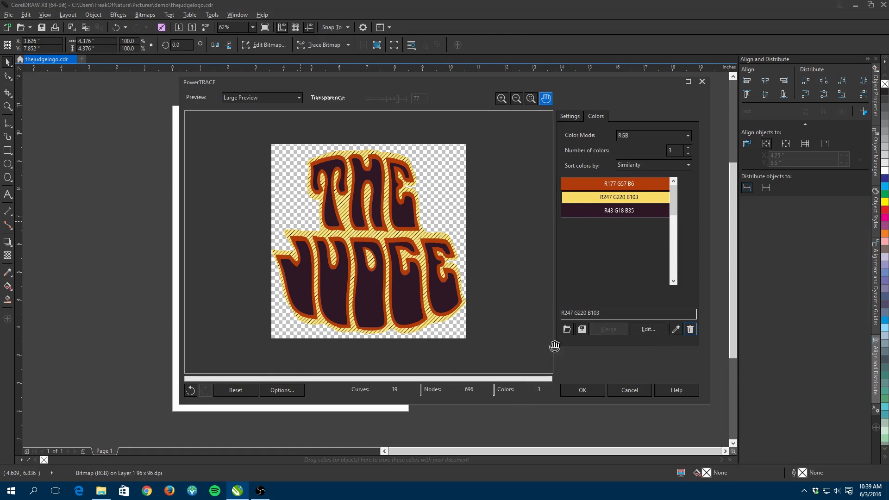
# - Edit the R177 G57 B6 trace swatch and set it to the named color Red
pyautogui.click(623, 185)
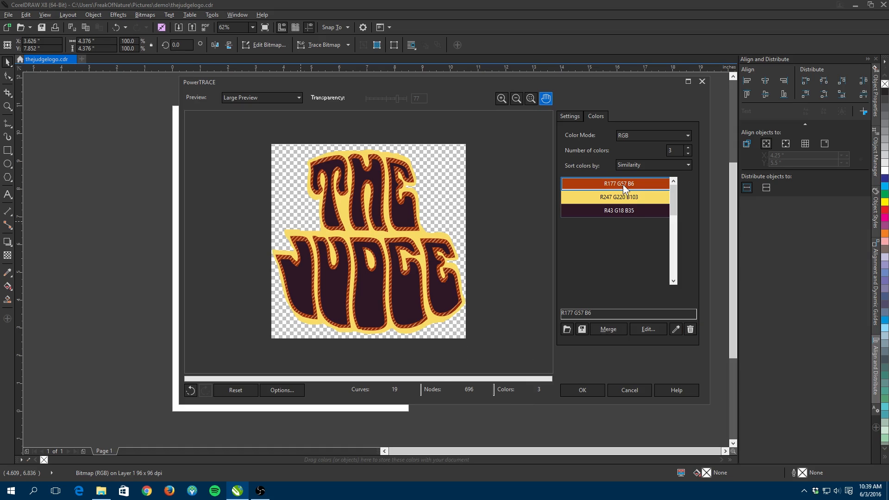
pyautogui.click(647, 330)
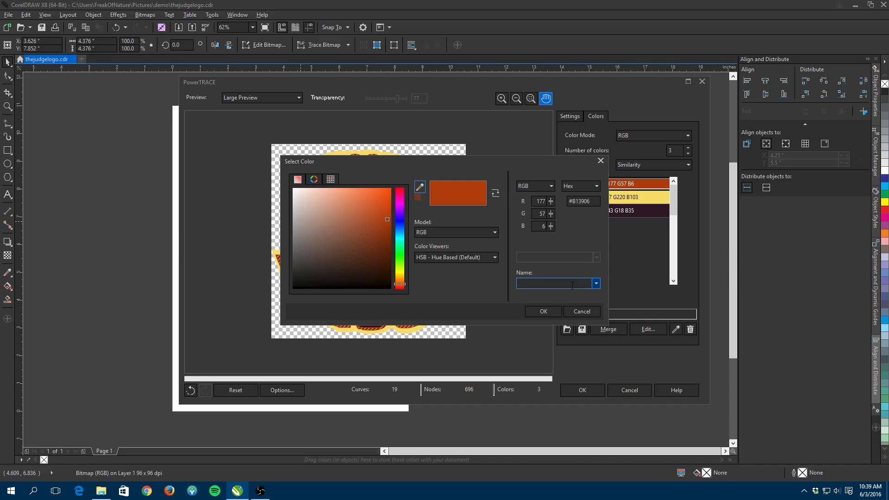
pyautogui.write('Red')
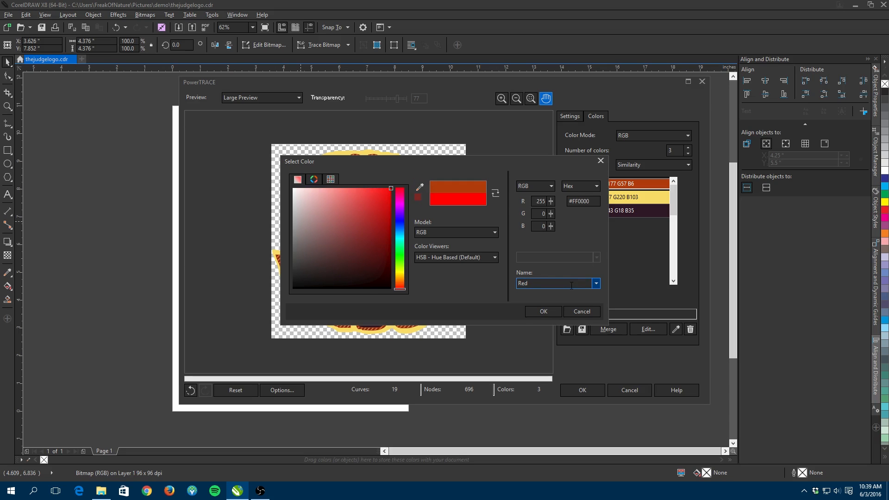
pyautogui.click(544, 313)
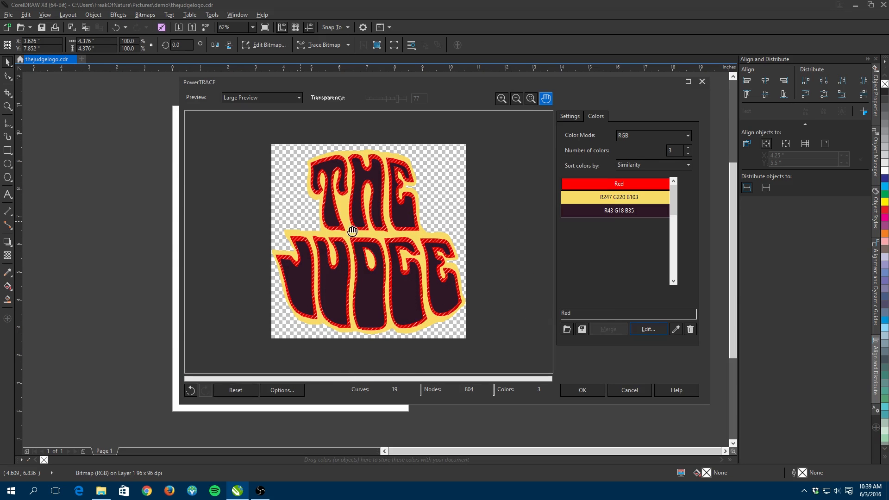
# - Edit the R247 G220 B103 trace swatch and set it to the named color Yellow
pyautogui.click(628, 198)
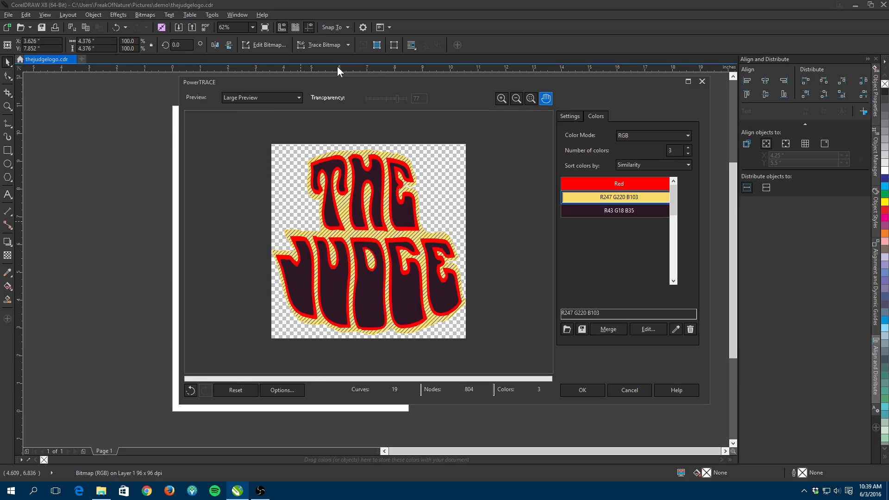
pyautogui.click(653, 331)
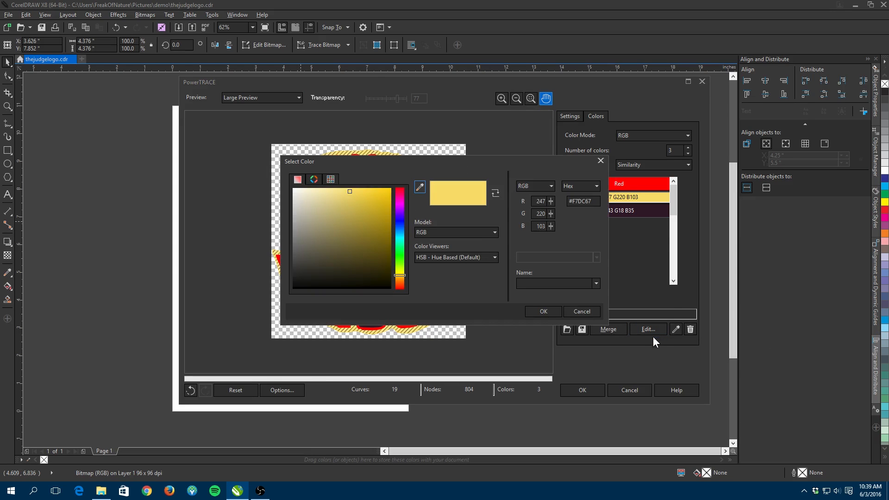
pyautogui.click(537, 281)
pyautogui.write('Yellow')
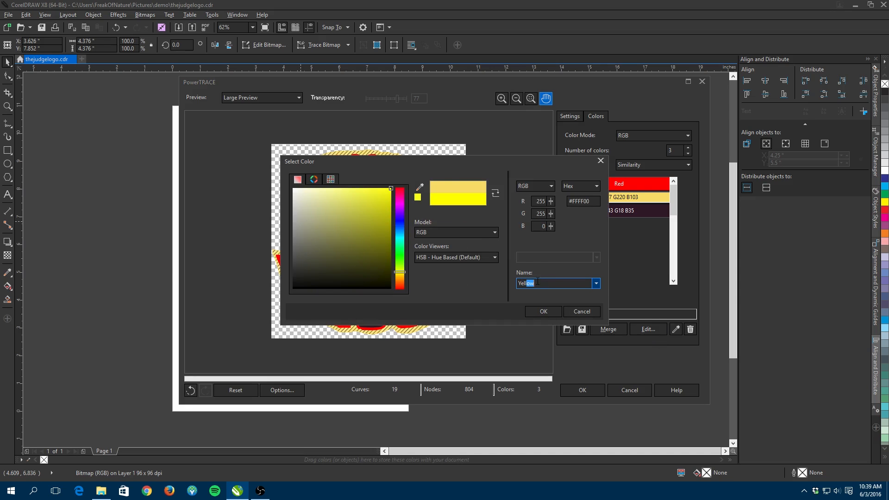
pyautogui.press('Return')
# - Edit the R43 G18 B35 trace swatch and set it to the named color Black
pyautogui.click(592, 213)
pyautogui.click(640, 330)
pyautogui.click(553, 283)
pyautogui.write('Black')
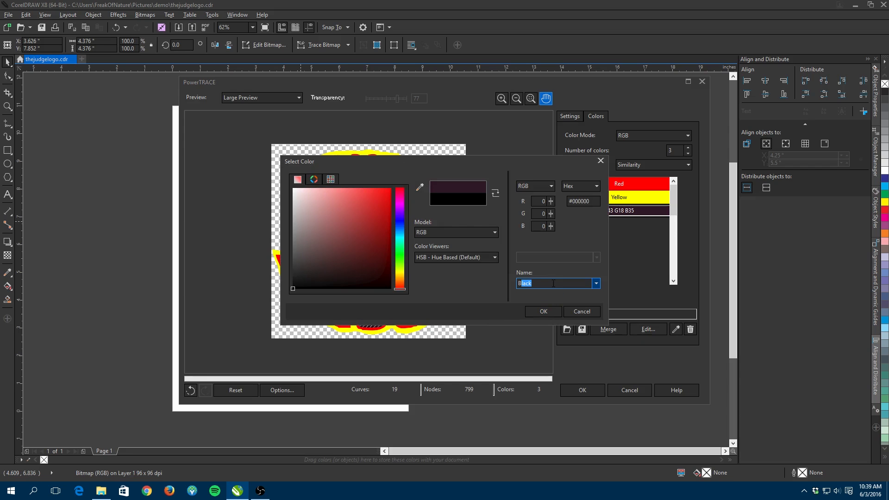
pyautogui.click(544, 313)
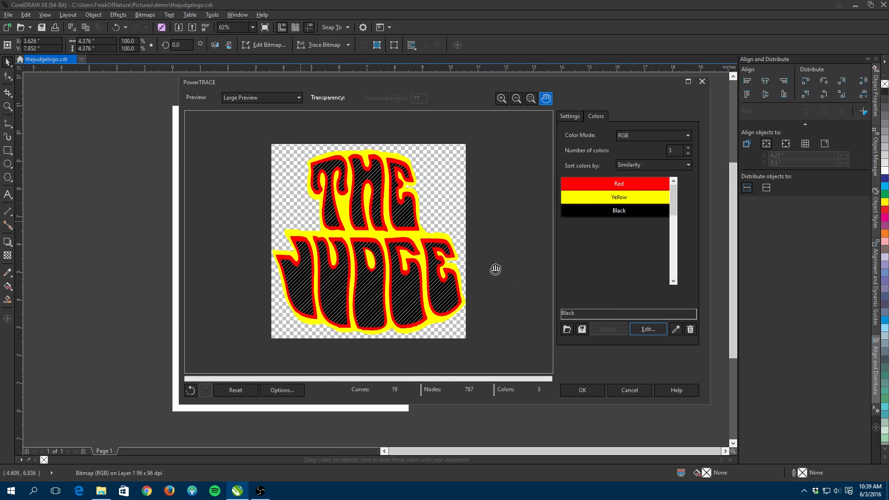
# - Accept the PowerTRACE result to create the vector logo
pyautogui.scroll(3, 498, 231)
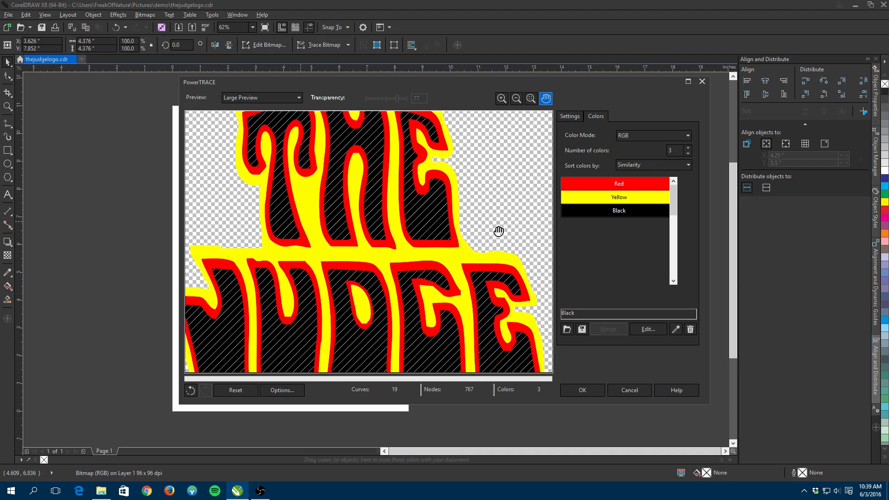
pyautogui.scroll(-3, 498, 231)
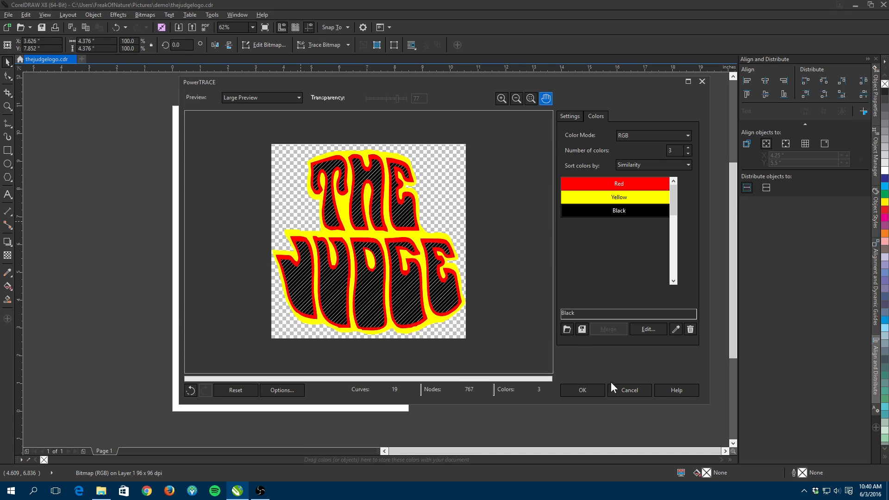
pyautogui.click(590, 388)
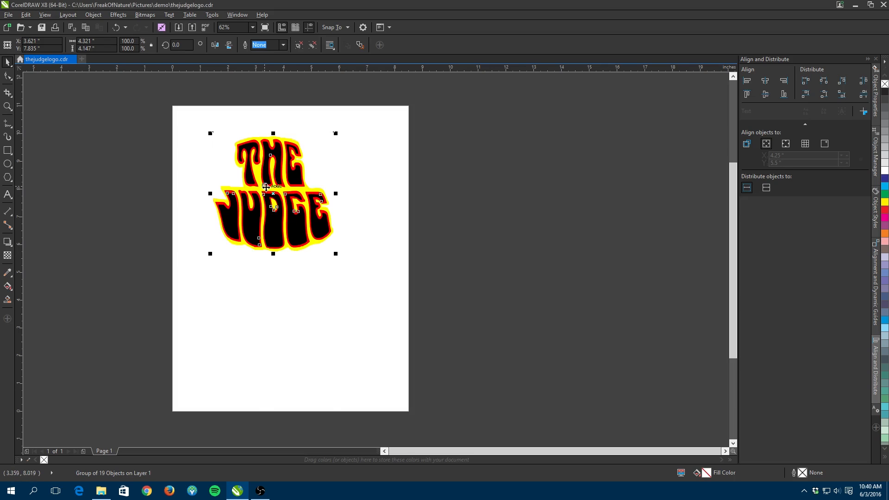
# - Move the traced vector logo beside the original bitmap
pyautogui.moveTo(270, 188); pyautogui.dragTo(406, 188)
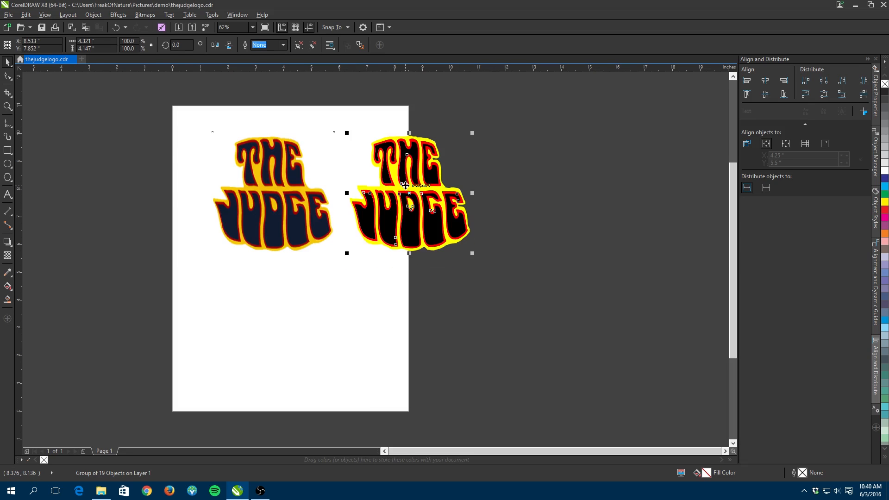
# - Zoom in to compare the traced vector edges with the original bitmap
pyautogui.scroll(2, 287, 208)
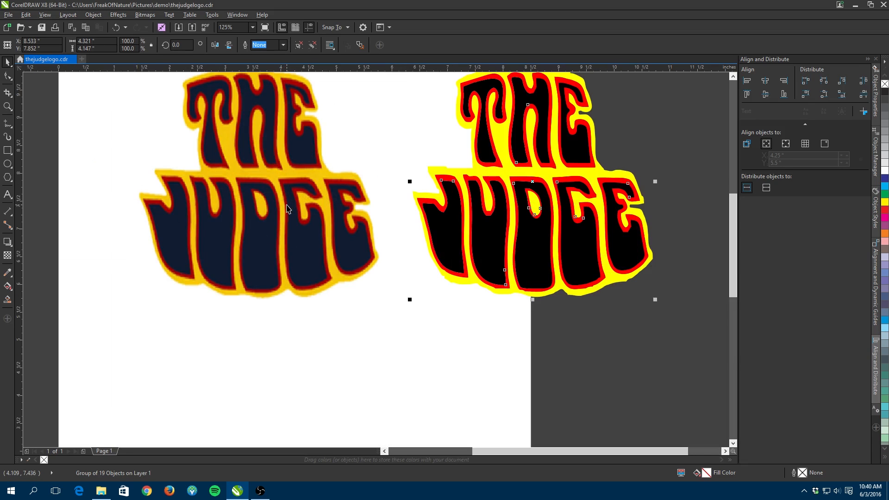
pyautogui.click(497, 332)
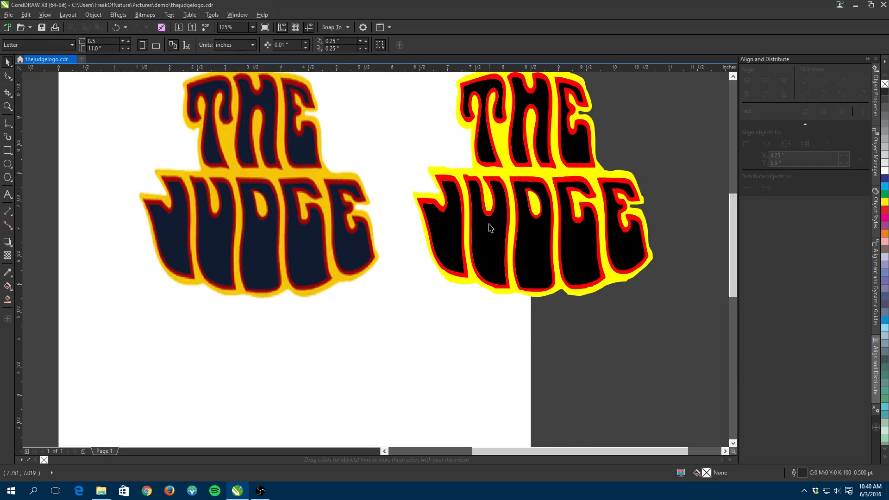
pyautogui.scroll(2, 488, 224)
pyautogui.scroll(2, 490, 203)
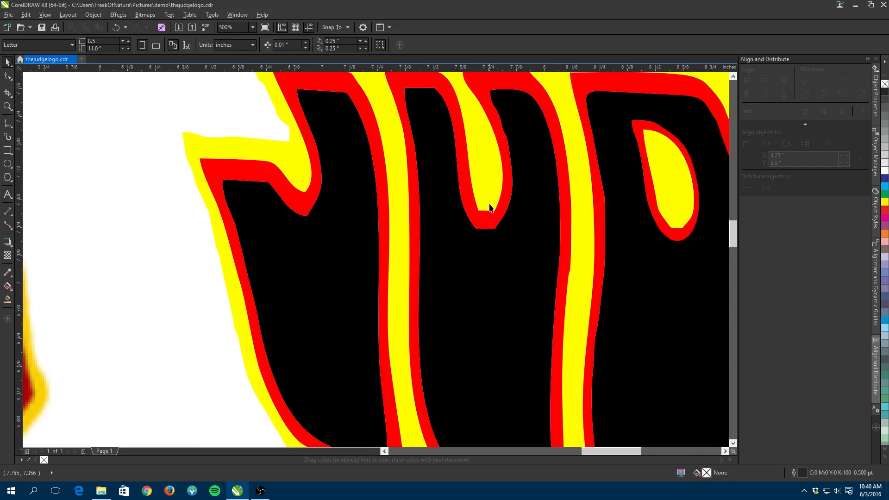
pyautogui.scroll(-2, 490, 207)
pyautogui.click(192, 204)
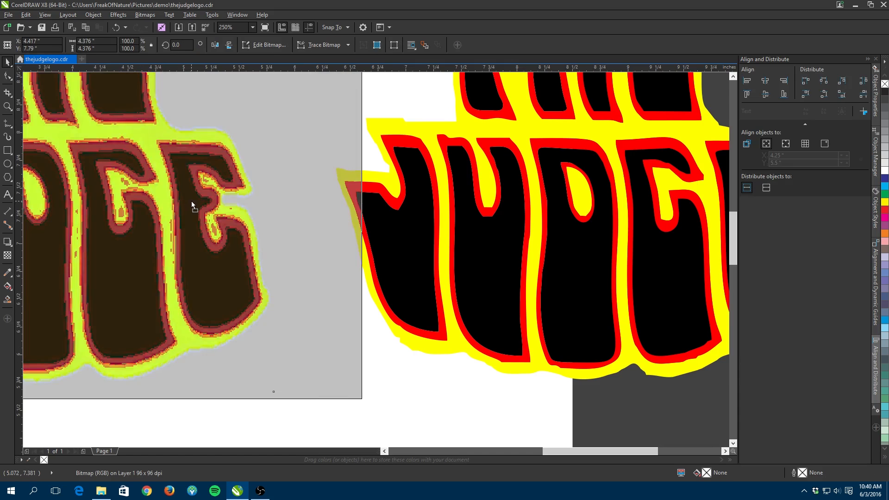
pyautogui.scroll(-2, 191, 203)
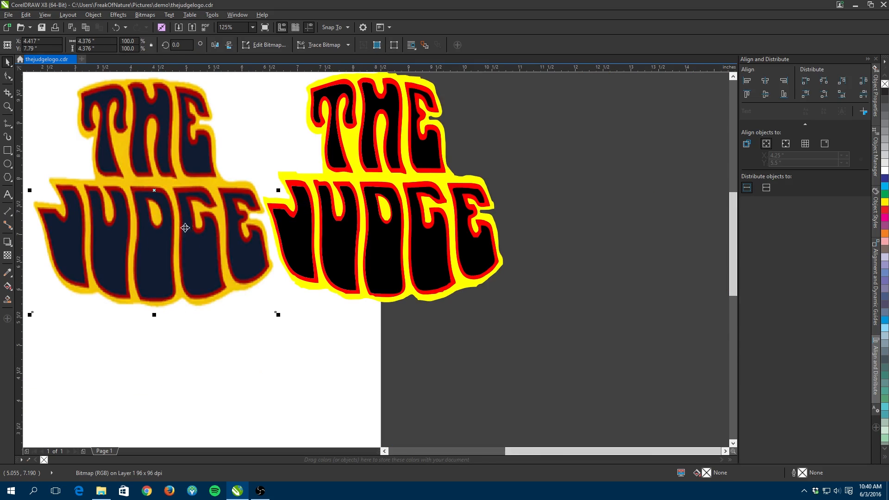
pyautogui.scroll(2, 117, 226)
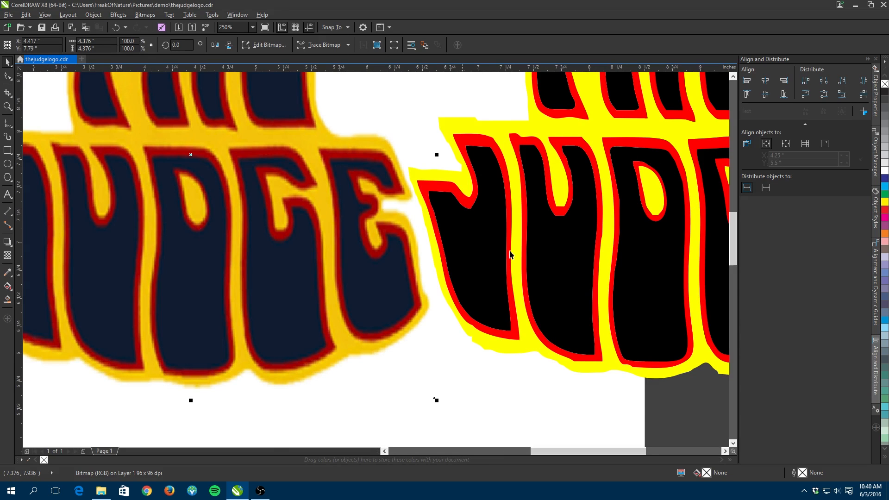
pyautogui.scroll(2, 564, 200)
pyautogui.click(556, 218)
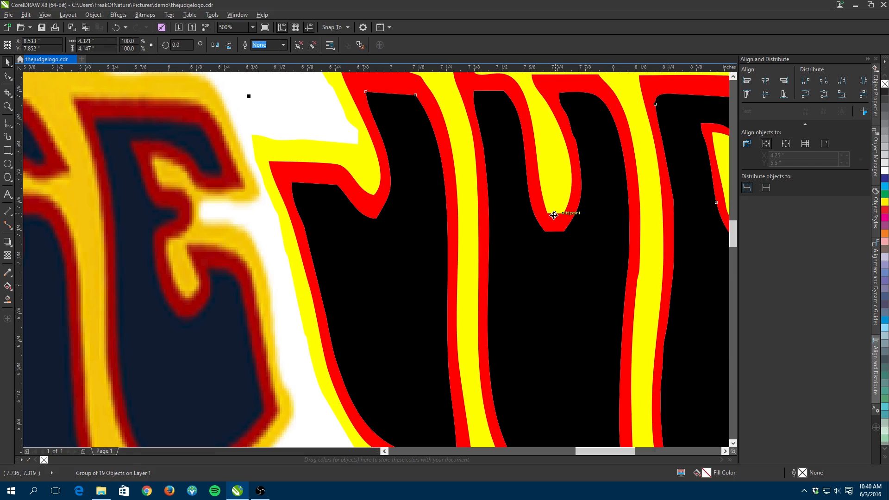
pyautogui.scroll(-1, 284, 191)
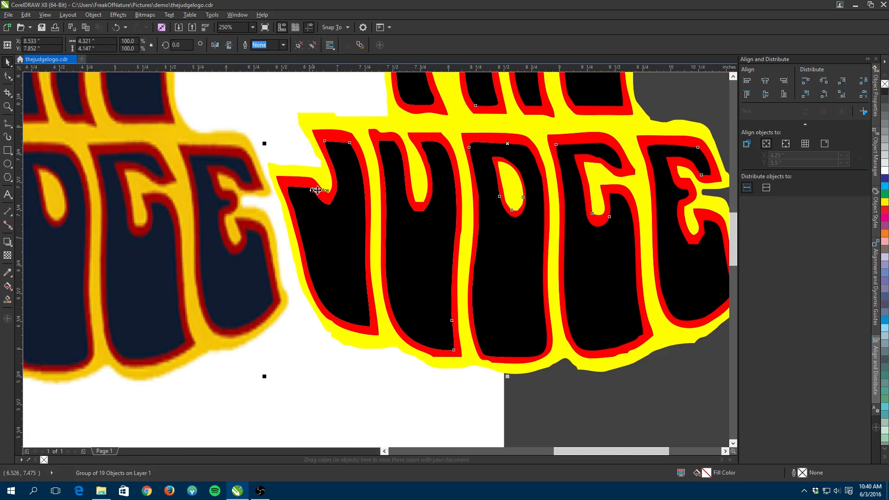
pyautogui.scroll(-1, 343, 191)
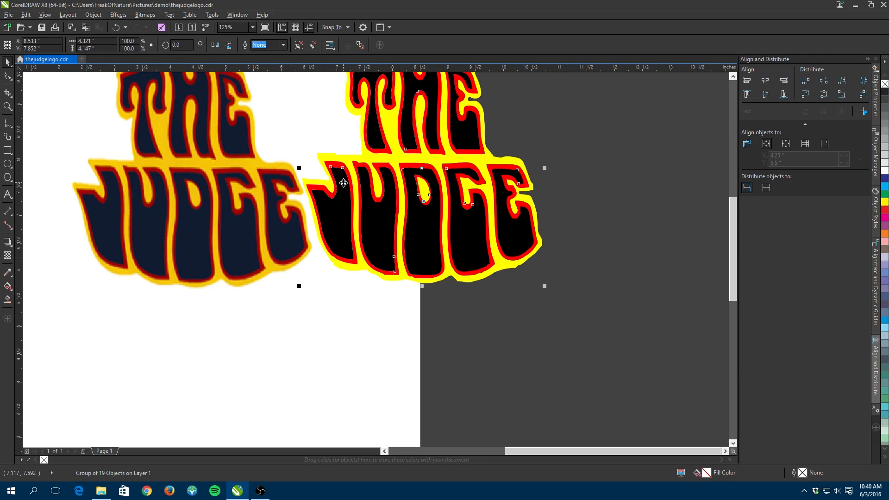
# - Reposition the traced logo and move the original bitmap away to the side
pyautogui.moveTo(421, 89); pyautogui.dragTo(435, 174)
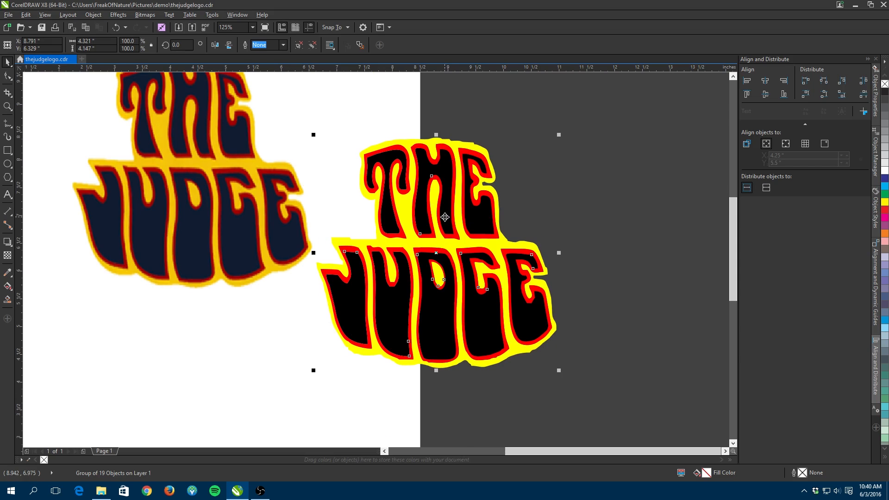
pyautogui.scroll(2, 438, 270)
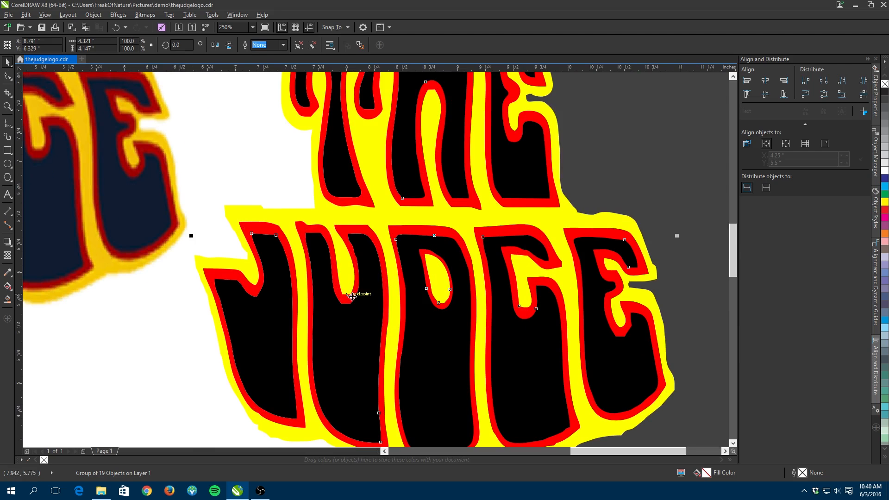
pyautogui.scroll(2, 357, 305)
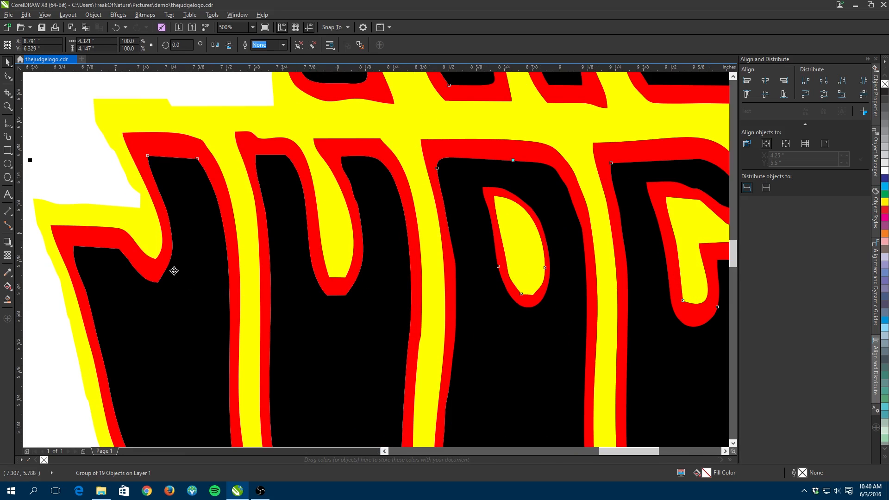
pyautogui.scroll(-2, 183, 224)
pyautogui.scroll(-1, 134, 177)
pyautogui.moveTo(87, 171); pyautogui.dragTo(599, 254)
pyautogui.scroll(1, 255, 252)
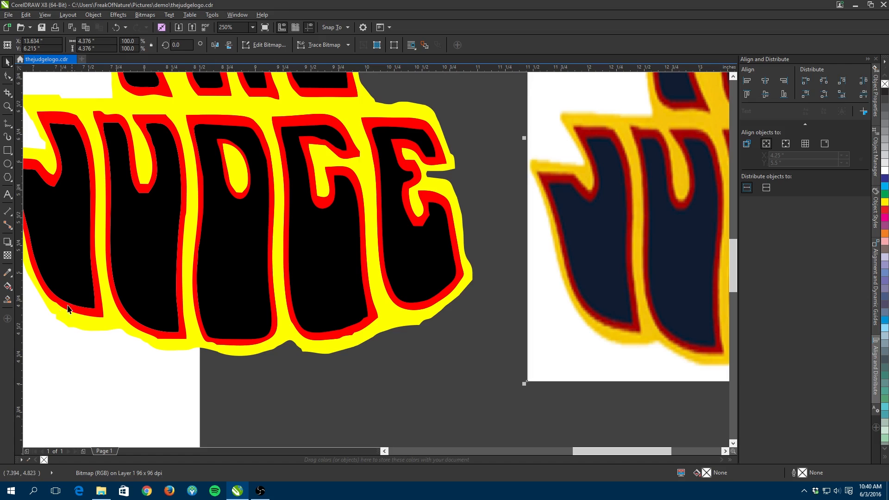
# - Ungroup the objects of the traced logo
pyautogui.click(59, 324)
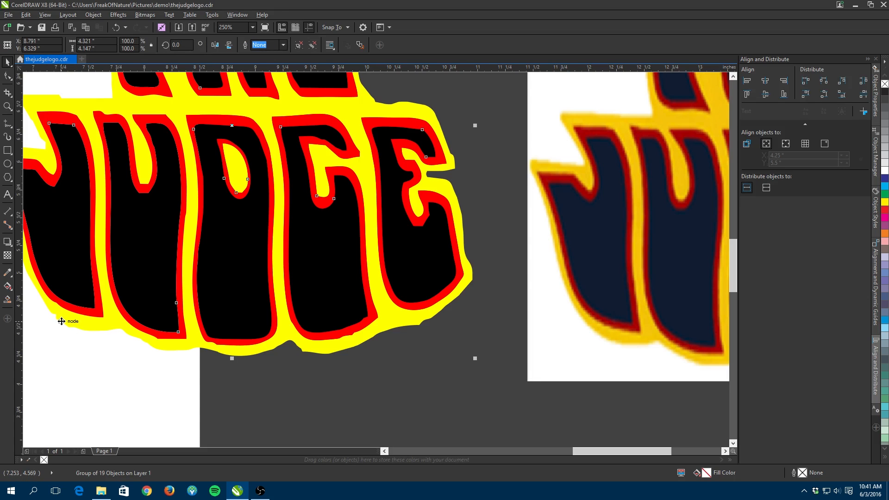
pyautogui.click(7, 76)
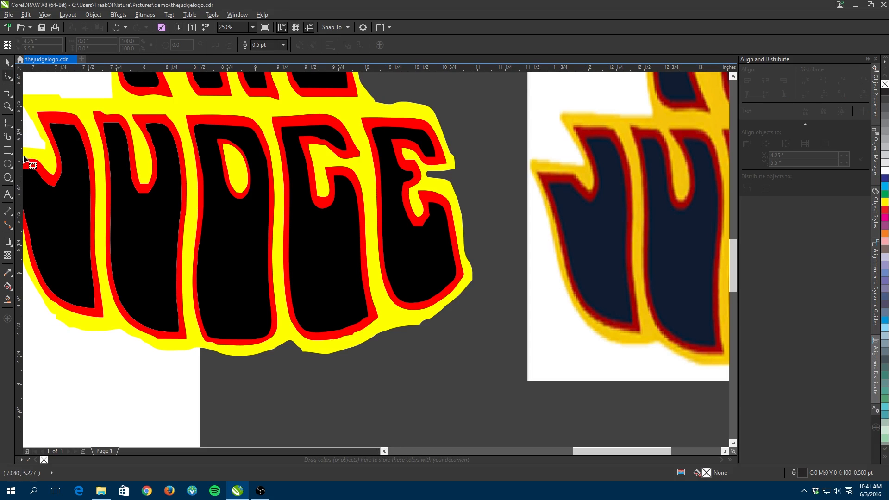
pyautogui.click(7, 62)
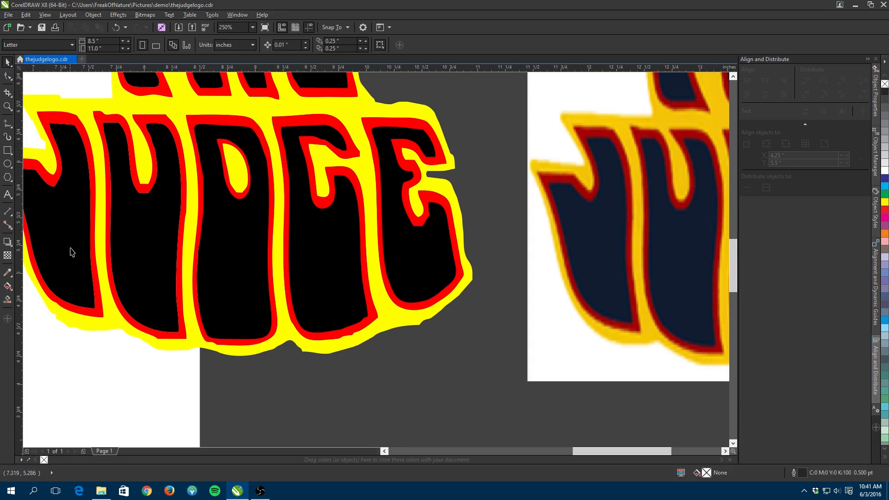
pyautogui.rightClick(86, 326)
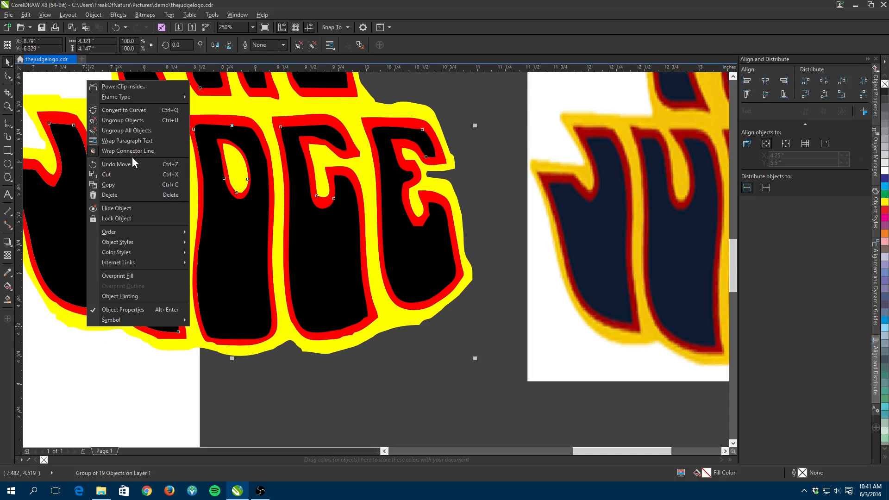
pyautogui.click(135, 121)
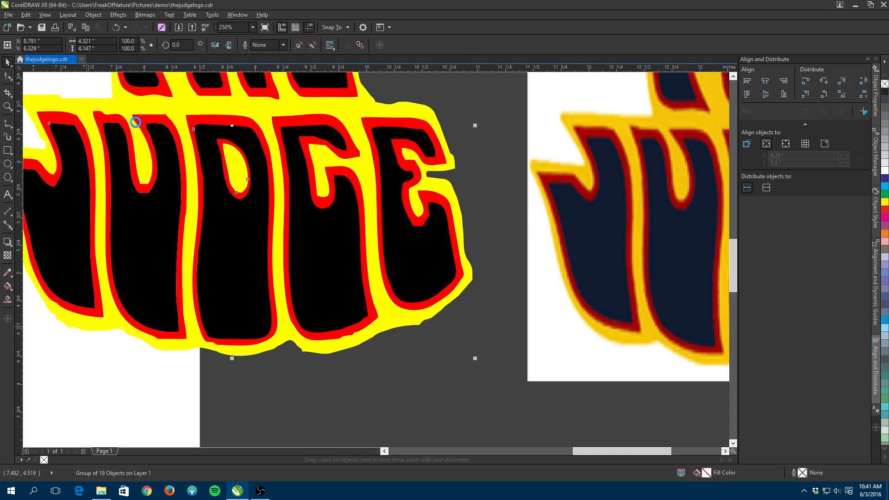
# - Select all nodes of the yellow outline curve with the Shape tool and apply Reduce Nodes
pyautogui.click(117, 367)
pyautogui.click(94, 329)
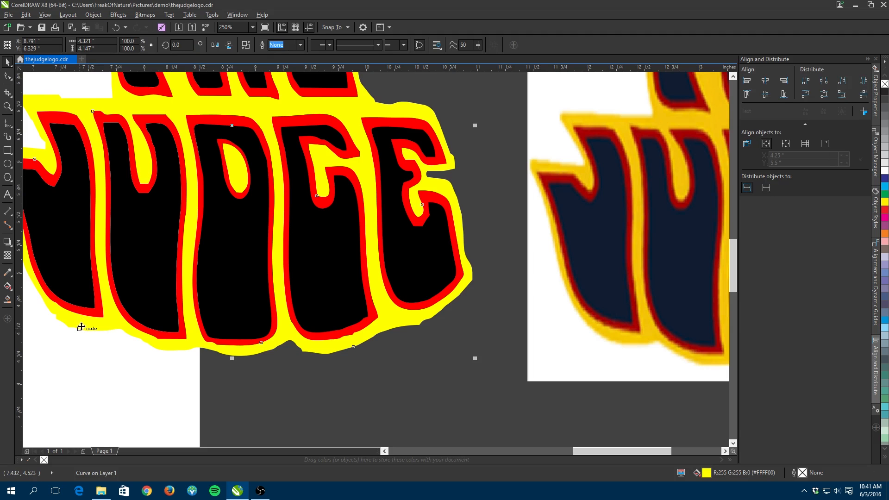
pyautogui.press('F10')
pyautogui.moveTo(105, 301); pyautogui.dragTo(262, 260)
pyautogui.scroll(1, 203, 253)
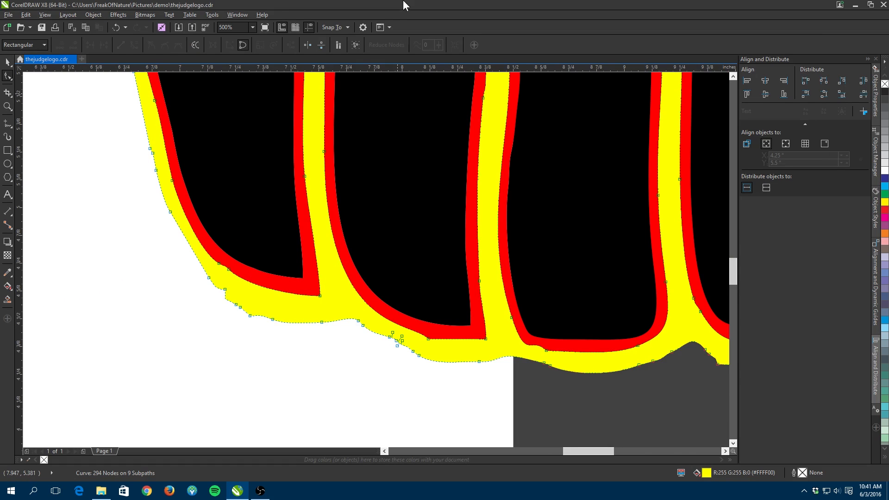
pyautogui.click(353, 47)
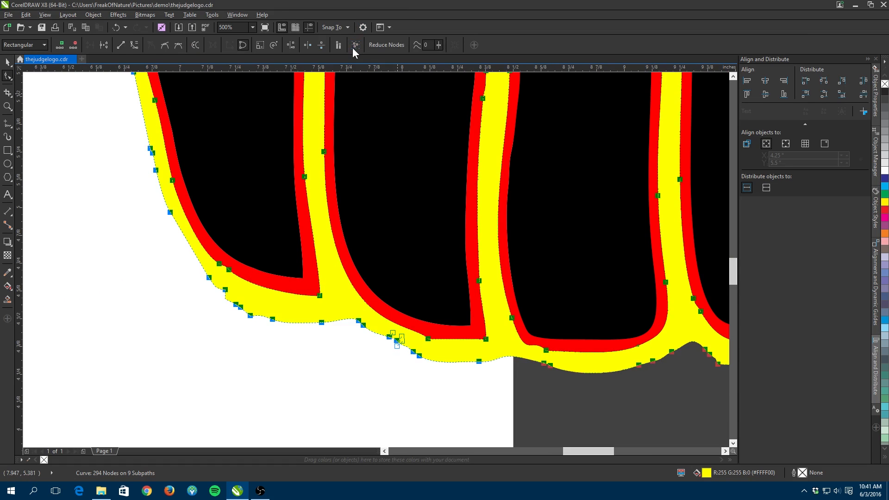
pyautogui.click(387, 45)
# - Delete the selected nodes of the yellow outline curve, then undo the deletion
pyautogui.press('Delete')
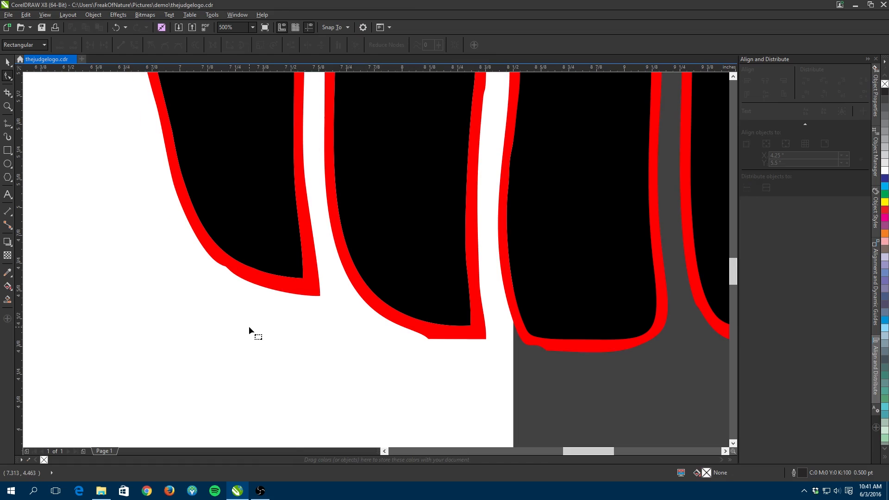
pyautogui.hotkey('ctrl', 'z')
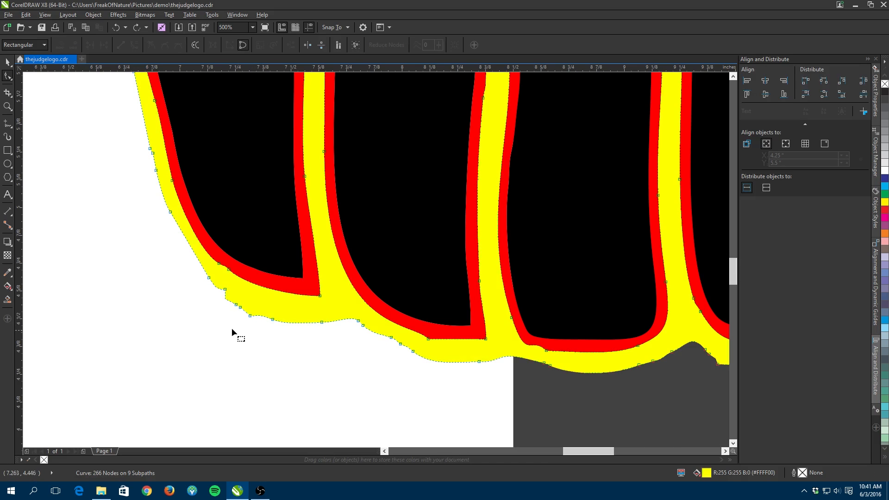
# - Delete several surplus nodes along the bottom edge of the yellow outline with the Shape tool
pyautogui.doubleClick(225, 290)
pyautogui.doubleClick(249, 316)
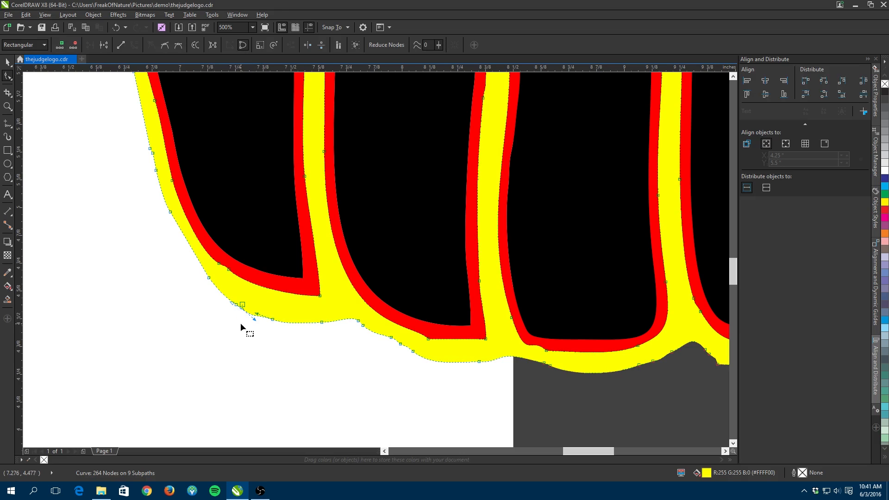
pyautogui.doubleClick(241, 305)
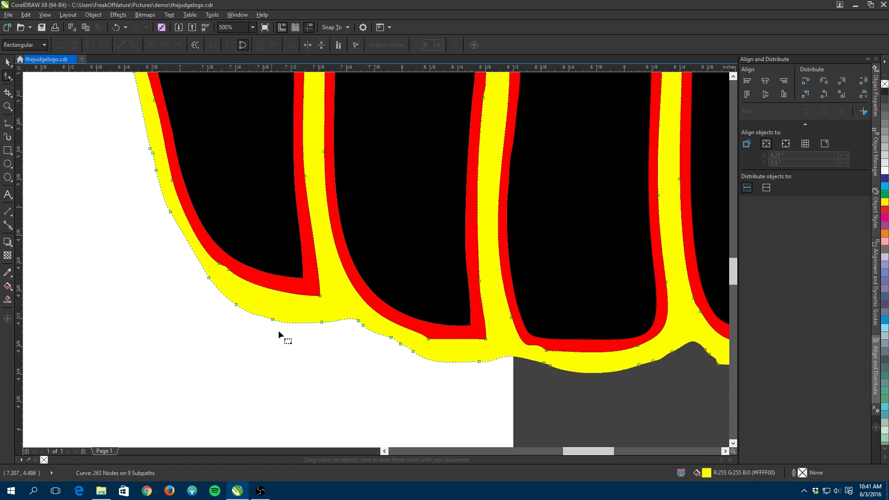
pyautogui.click(363, 325)
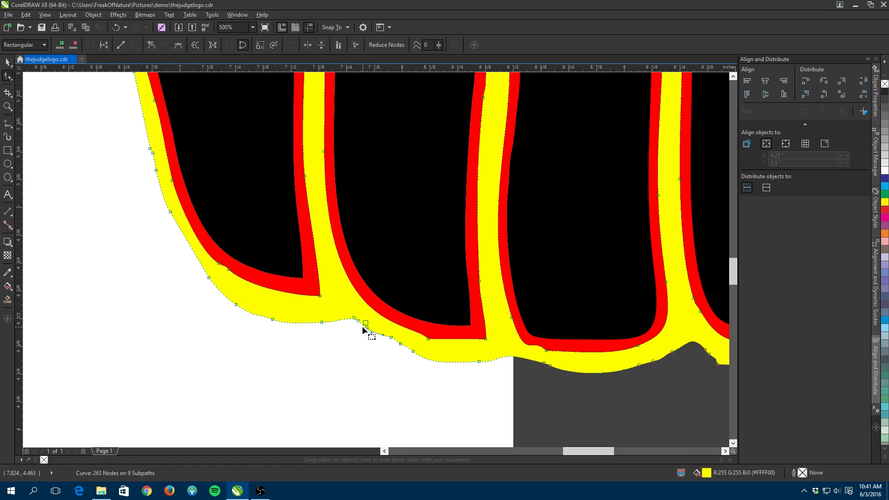
pyautogui.doubleClick(365, 323)
pyautogui.scroll(-2, 407, 329)
pyautogui.scroll(2, 330, 319)
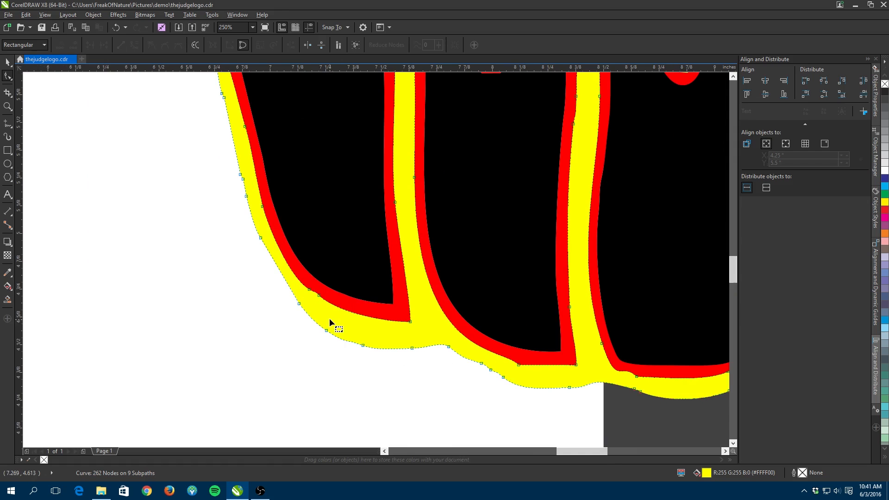
# - Delete more surplus nodes along the yellow outline's left edge beside the J
pyautogui.doubleClick(241, 176)
pyautogui.scroll(-2, 268, 192)
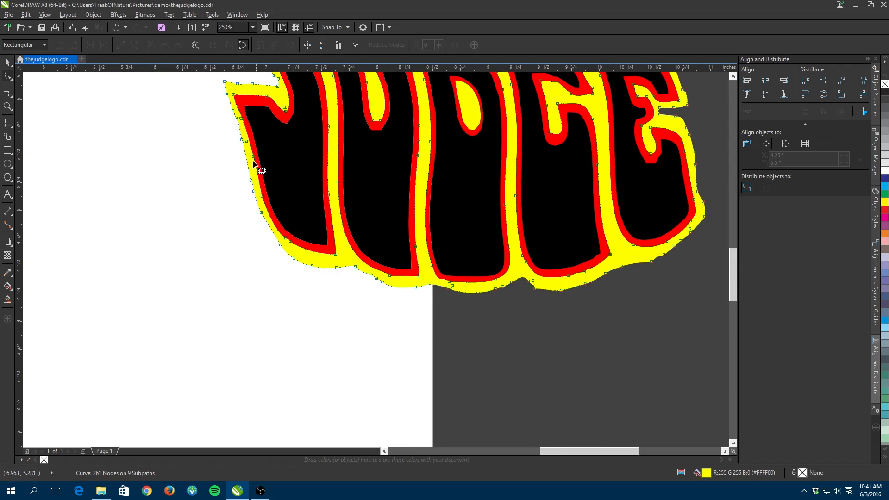
pyautogui.scroll(2, 252, 125)
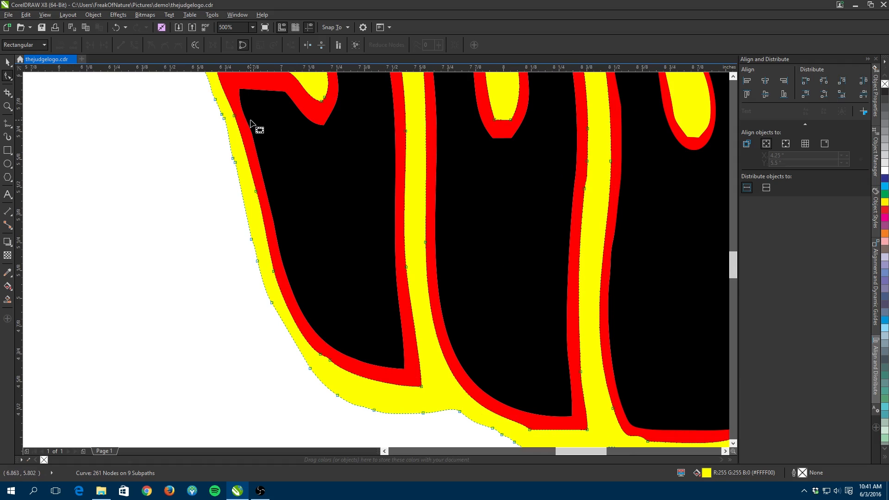
pyautogui.doubleClick(224, 120)
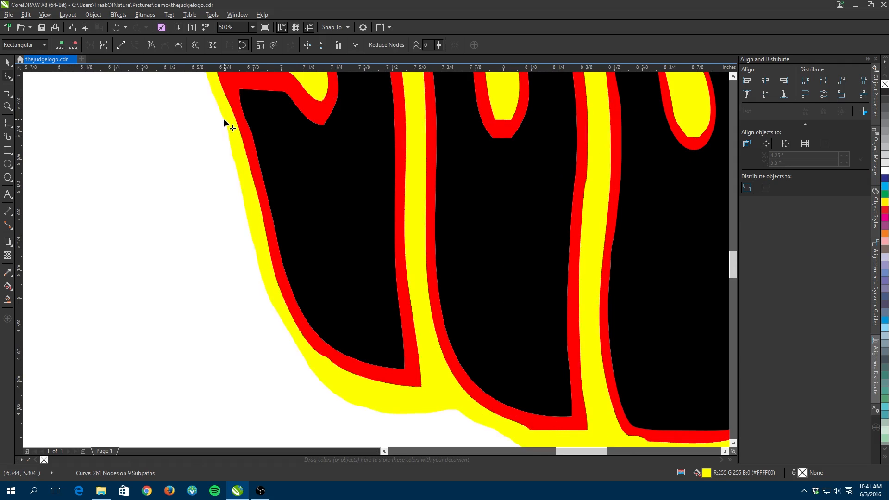
pyautogui.press('Delete')
pyautogui.scroll(-2, 259, 137)
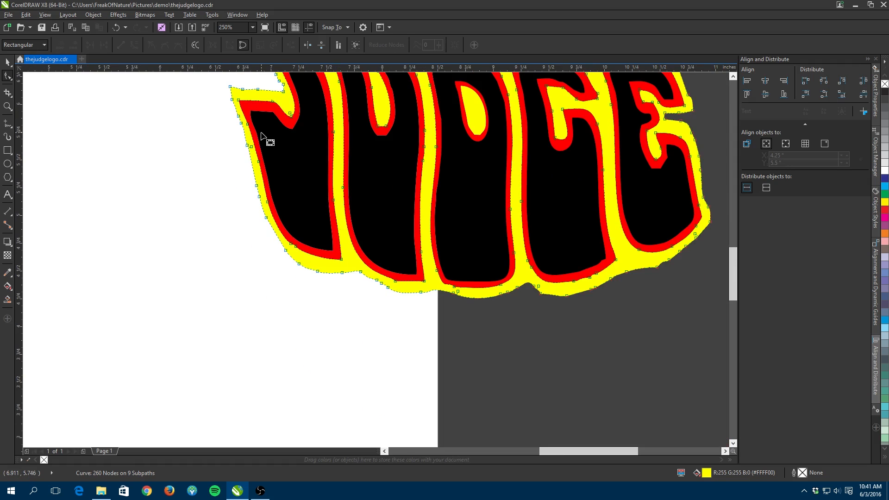
pyautogui.click(242, 87)
pyautogui.press('Delete')
pyautogui.scroll(-2, 419, 162)
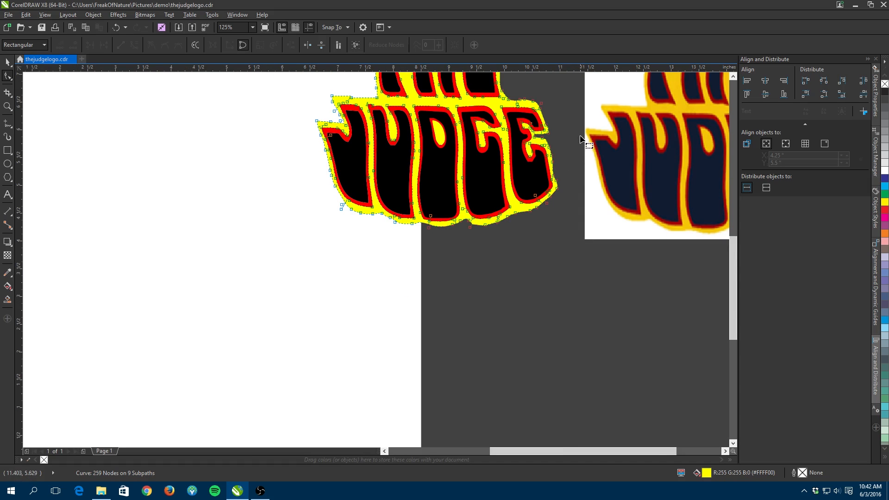
# - Select the traced logo together with the original bitmap and delete them, clearing the page
pyautogui.scroll(2, 581, 138)
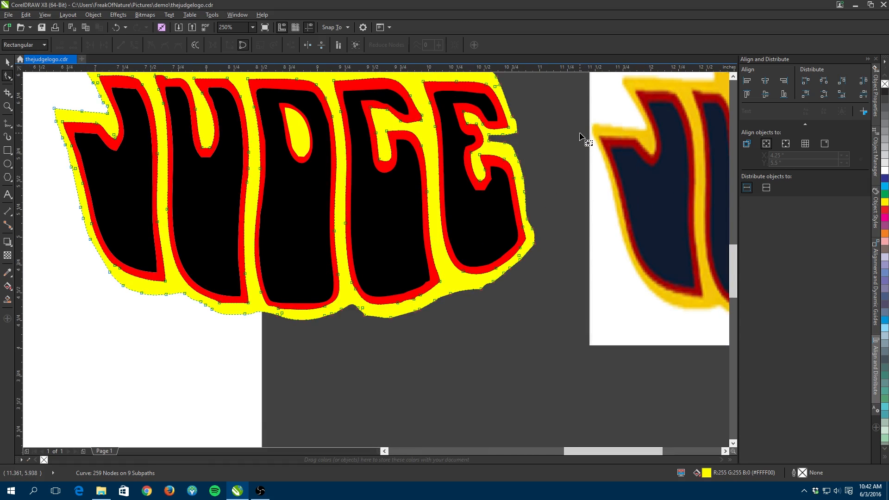
pyautogui.scroll(-2, 581, 138)
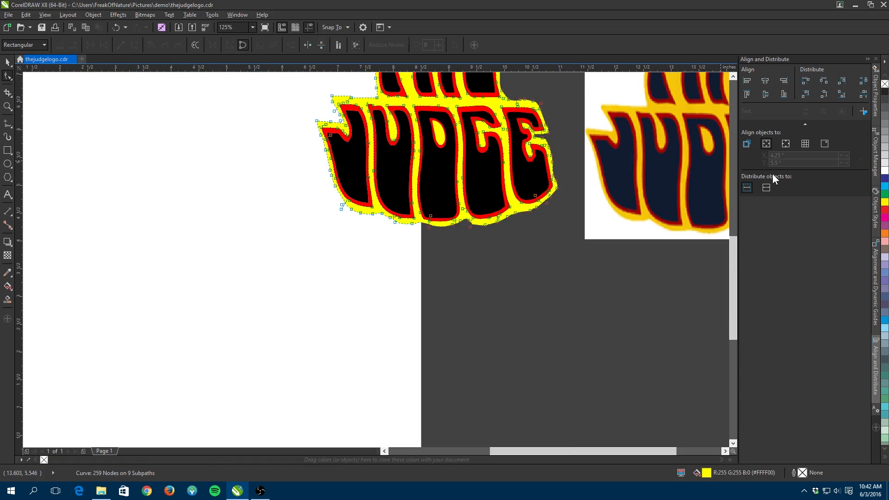
pyautogui.moveTo(737, 265); pyautogui.dragTo(738, 223)
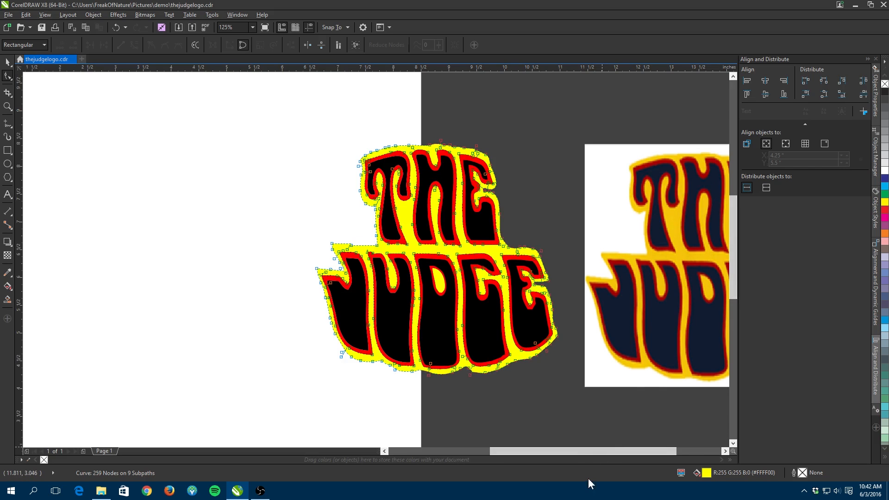
pyautogui.moveTo(572, 451); pyautogui.dragTo(607, 456)
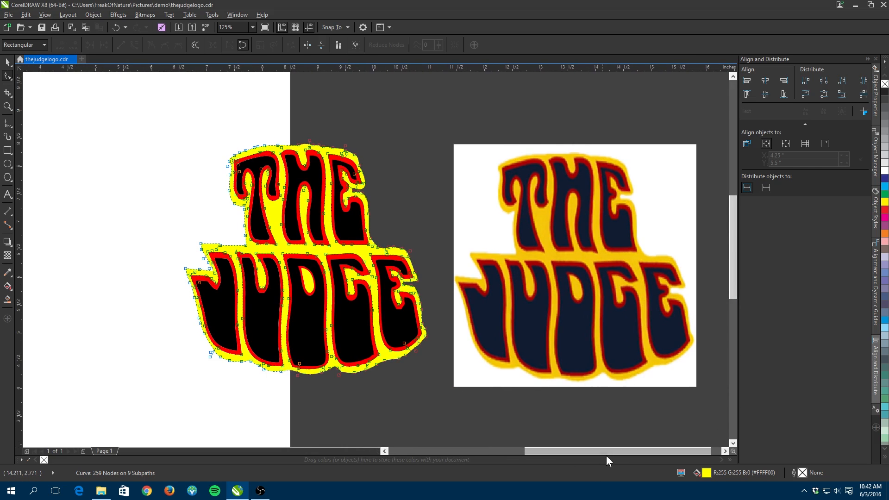
pyautogui.scroll(-2, 435, 296)
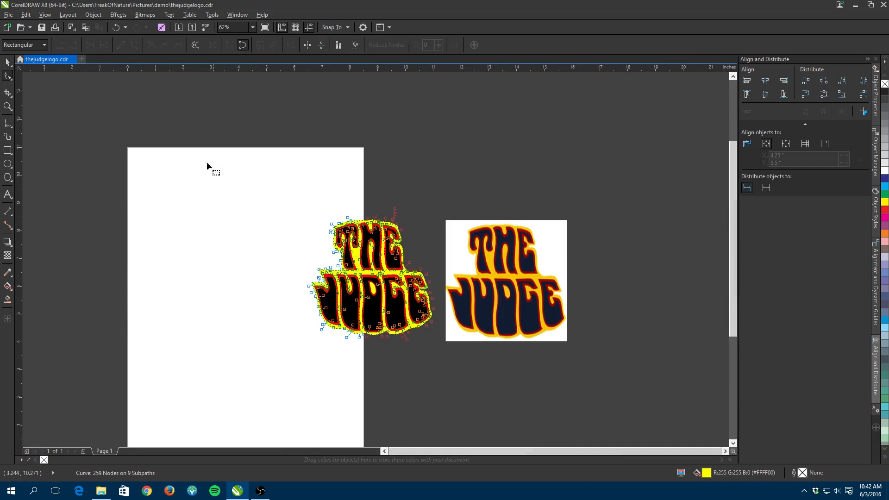
pyautogui.click(8, 62)
pyautogui.moveTo(175, 131); pyautogui.dragTo(657, 421)
pyautogui.press('Delete')
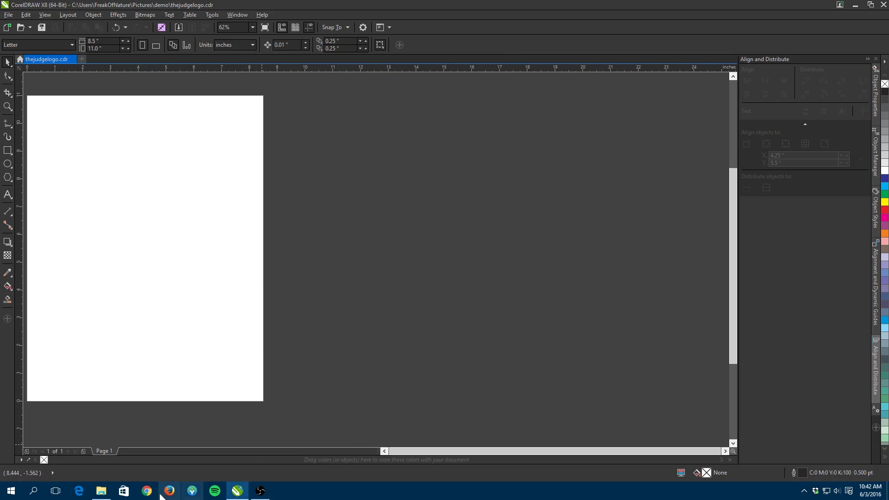
# - Bring superbee.jpg from the demo folder into the drawing and move it onto the page
pyautogui.click(101, 490)
pyautogui.moveTo(265, 106); pyautogui.dragTo(227, 497)
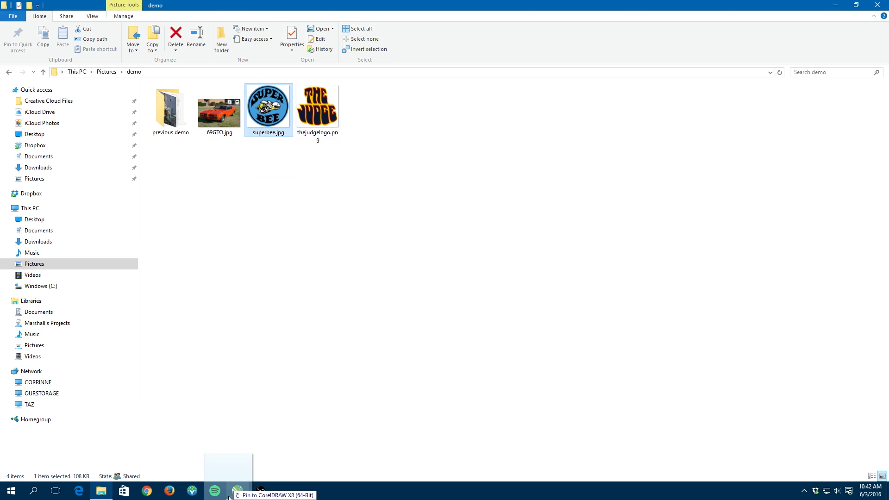
pyautogui.click(236, 490)
pyautogui.click(260, 491)
pyautogui.click(258, 356)
pyautogui.click(635, 21)
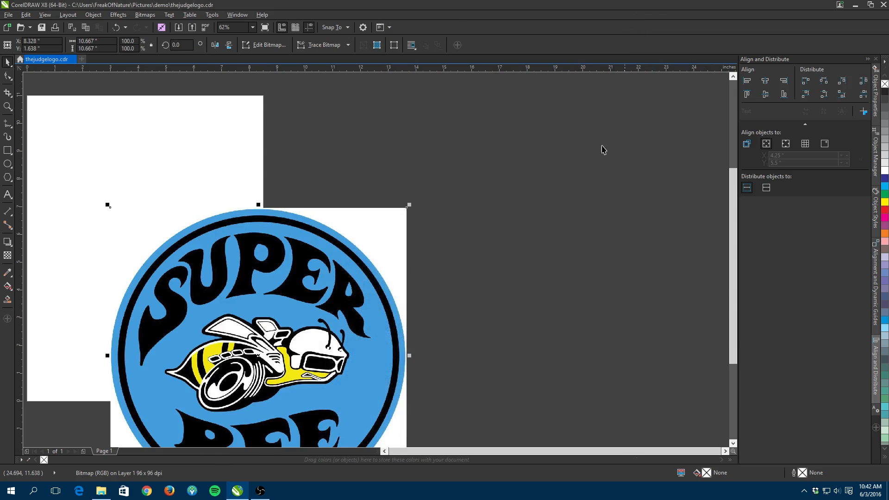
pyautogui.moveTo(310, 344); pyautogui.dragTo(227, 241)
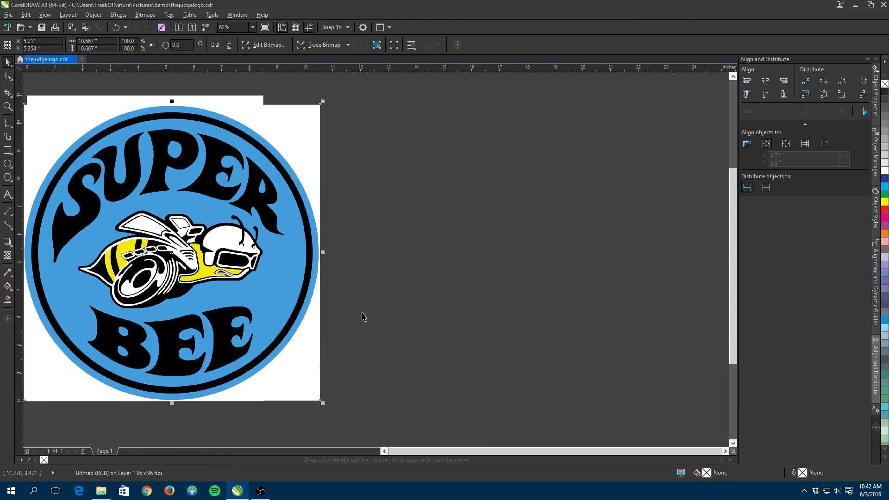
# - Reposition the Super Bee bitmap over the page
pyautogui.scroll(-1, 367, 318)
pyautogui.click(383, 452)
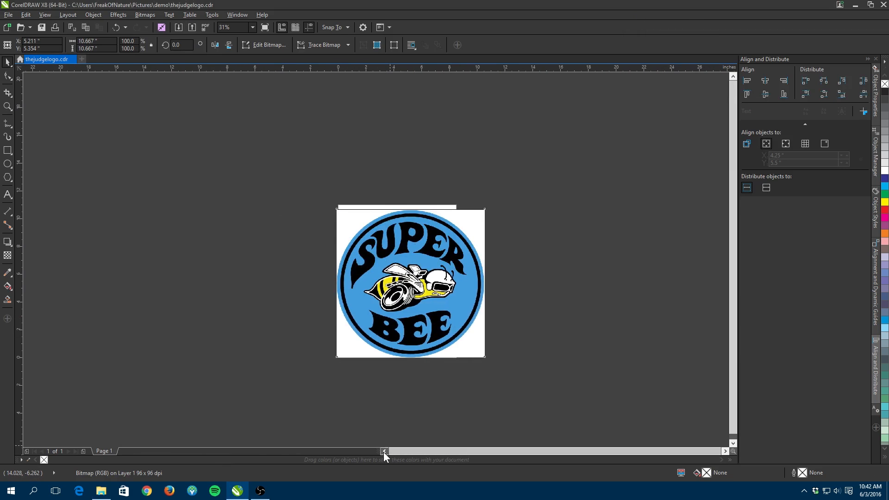
pyautogui.scroll(1, 478, 291)
pyautogui.moveTo(524, 287); pyautogui.dragTo(504, 260)
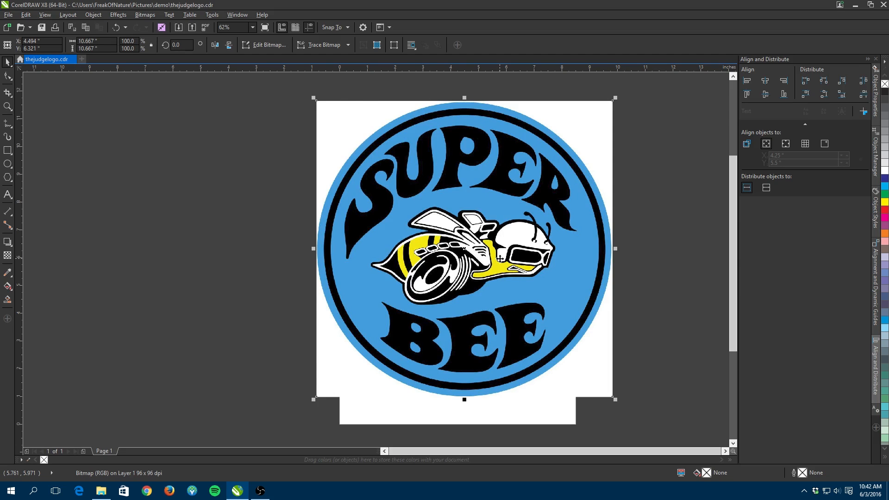
# - Start an Outline Trace of the bitmap using the Detailed Logo preset
pyautogui.click(317, 45)
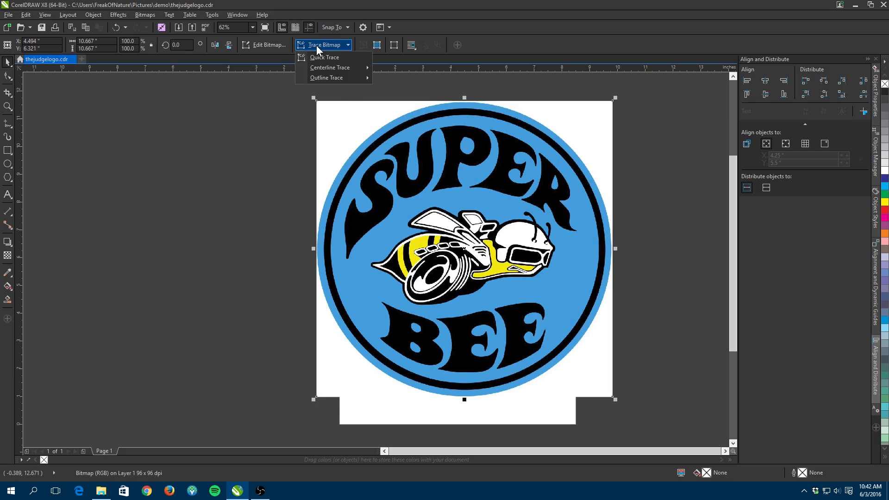
pyautogui.moveTo(316, 80)
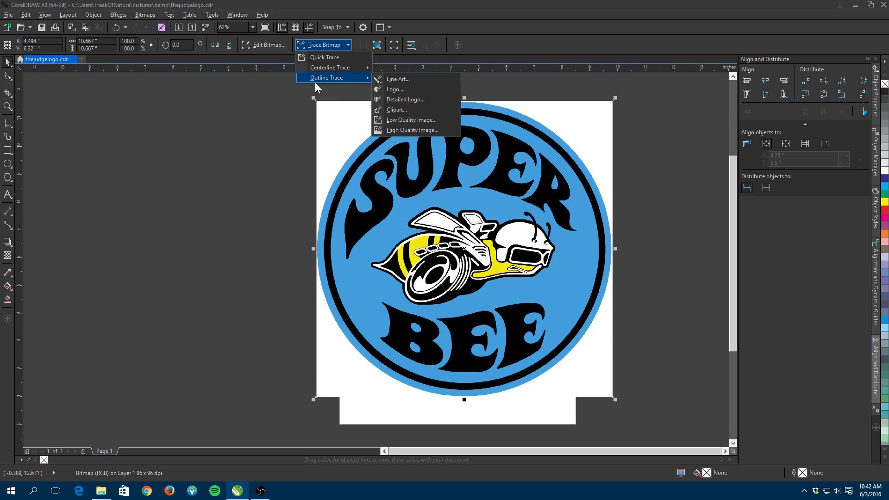
pyautogui.click(404, 98)
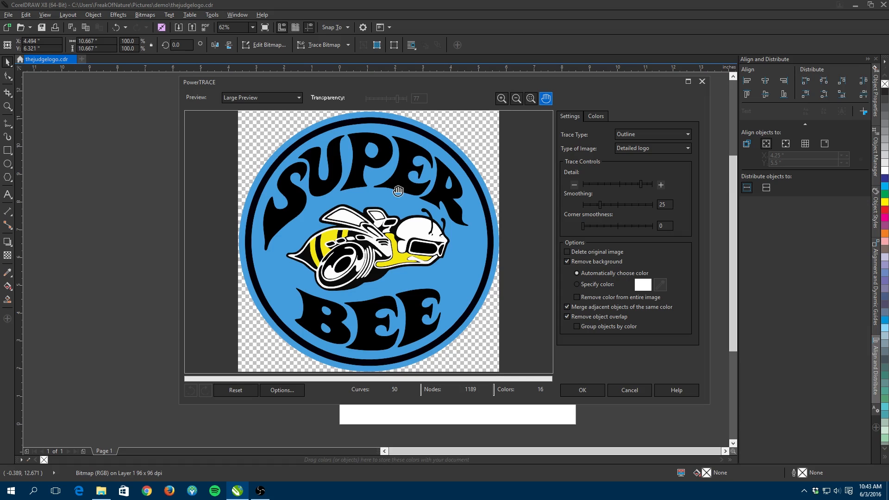
# - Raise the PowerTRACE Detail slider close to its maximum and inspect the zoomed preview
pyautogui.scroll(3, 389, 217)
pyautogui.scroll(-3, 426, 241)
pyautogui.scroll(3, 460, 265)
pyautogui.moveTo(485, 300); pyautogui.dragTo(364, 234)
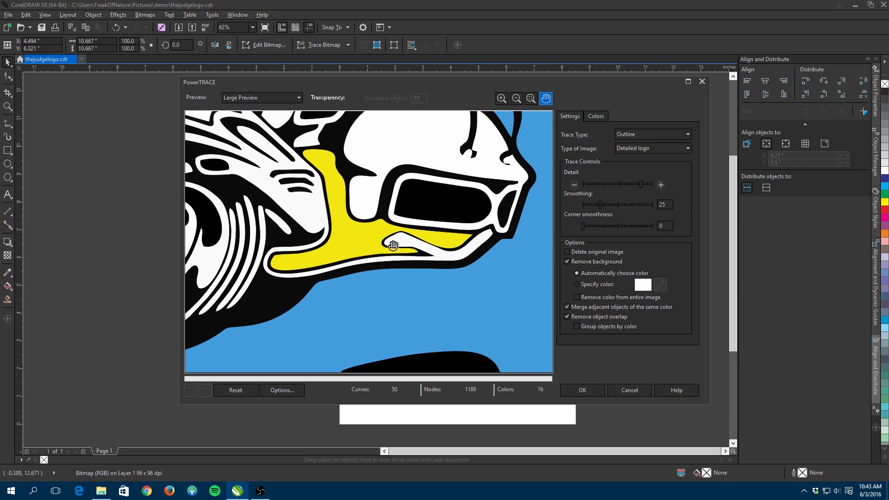
pyautogui.moveTo(640, 185); pyautogui.dragTo(651, 184)
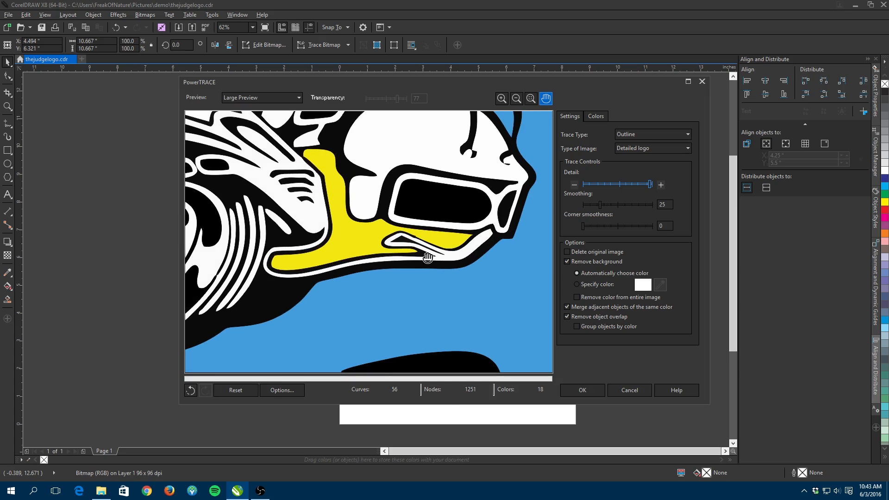
pyautogui.moveTo(259, 213)
pyautogui.mouseDown()
pyautogui.moveTo(371, 214)
pyautogui.moveTo(260, 205)
pyautogui.mouseUp()
pyautogui.moveTo(353, 227); pyautogui.dragTo(389, 215)
pyautogui.scroll(-2, 383, 204)
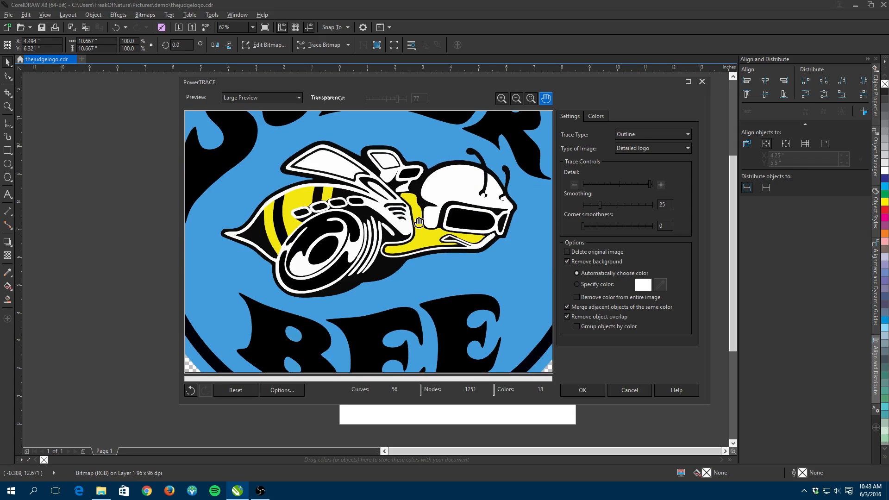
pyautogui.scroll(-2, 419, 222)
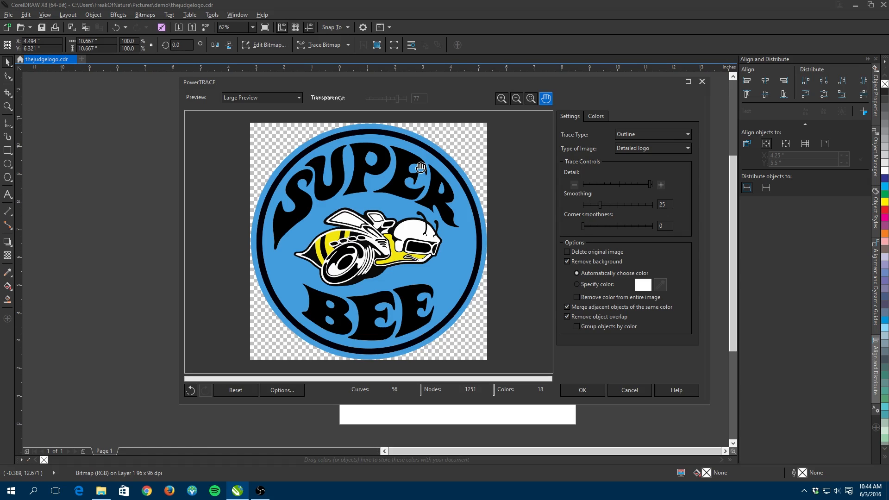
# - Set background removal to a specified color, sampling the logo's blue areas with the eyedropper to remove them
pyautogui.click(581, 285)
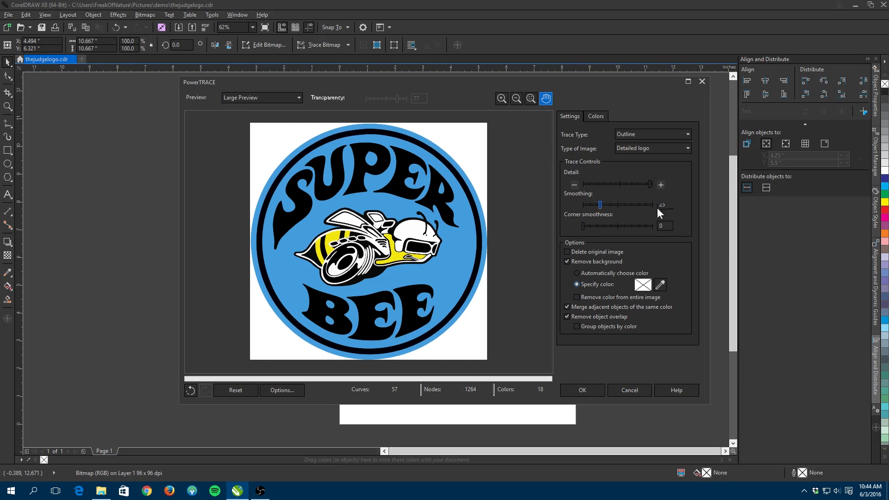
pyautogui.click(660, 284)
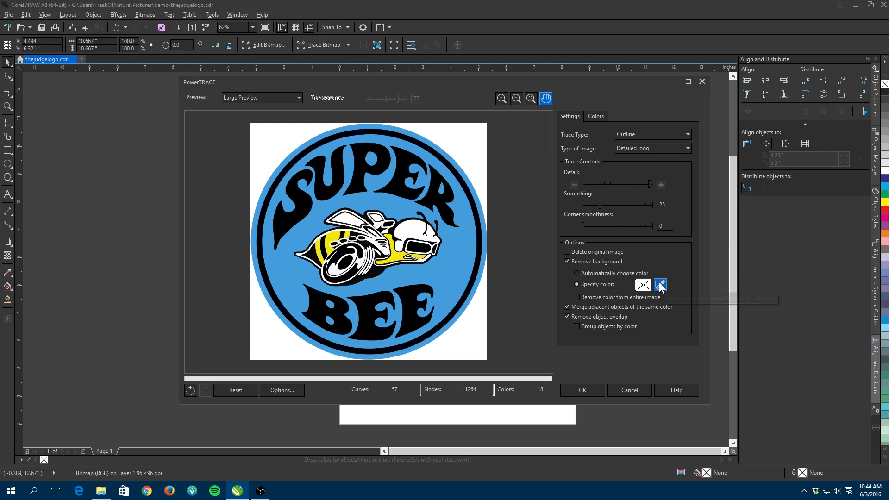
pyautogui.click(481, 154)
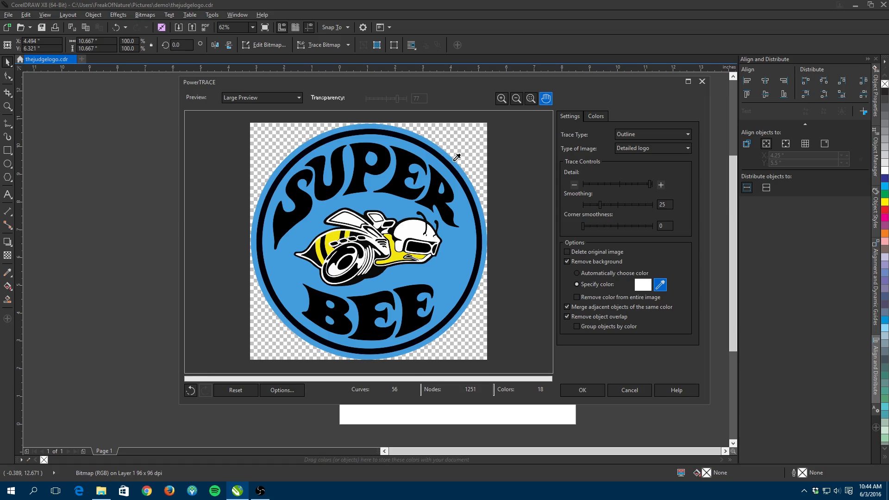
pyautogui.click(456, 157)
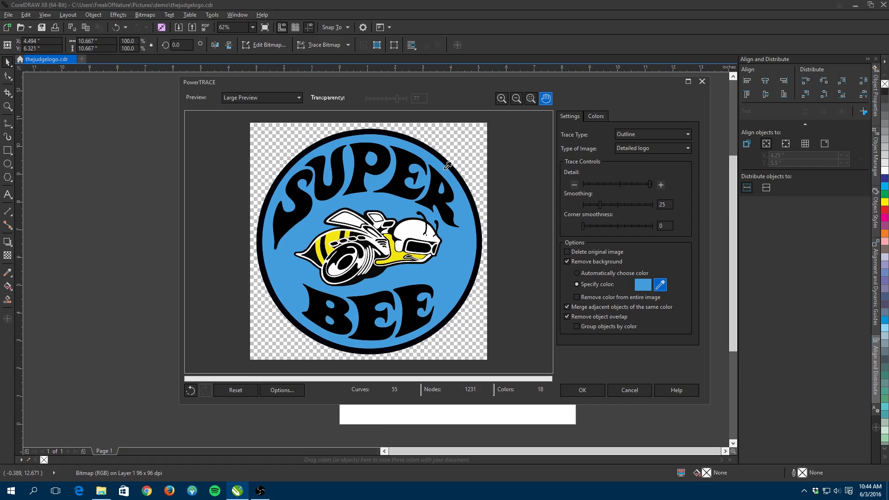
pyautogui.click(373, 161)
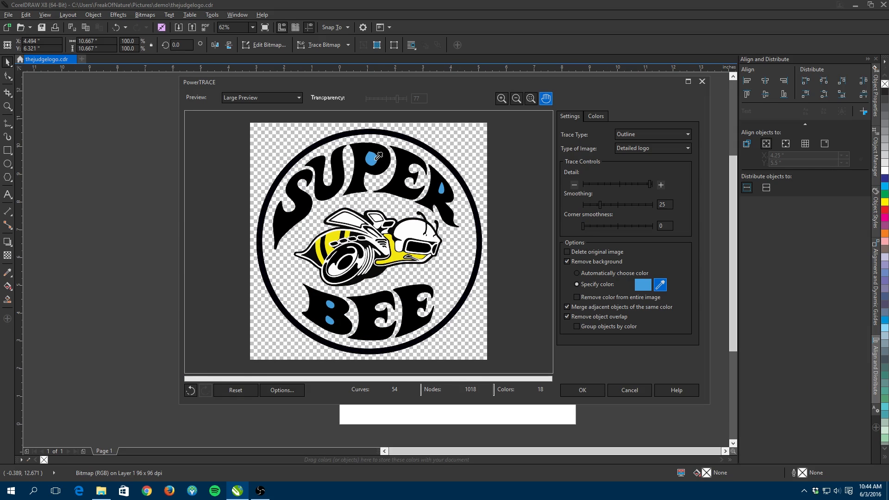
pyautogui.click(441, 187)
pyautogui.click(331, 303)
pyautogui.click(330, 320)
# - Open the trace's color settings, select several near-white color swatches and merge them into one
pyautogui.click(596, 117)
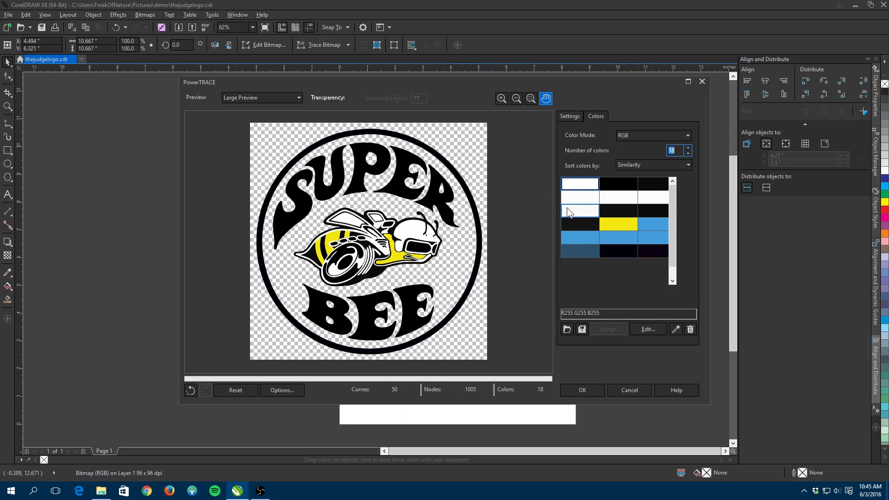
pyautogui.click(576, 196)
pyautogui.keyDown('ctrl'); pyautogui.click(576, 195); pyautogui.keyUp('ctrl')
pyautogui.keyDown('ctrl'); pyautogui.click(610, 198); pyautogui.keyUp('ctrl')
pyautogui.keyDown('ctrl'); pyautogui.click(656, 200); pyautogui.keyUp('ctrl')
pyautogui.keyDown('ctrl'); pyautogui.click(593, 214); pyautogui.keyUp('ctrl')
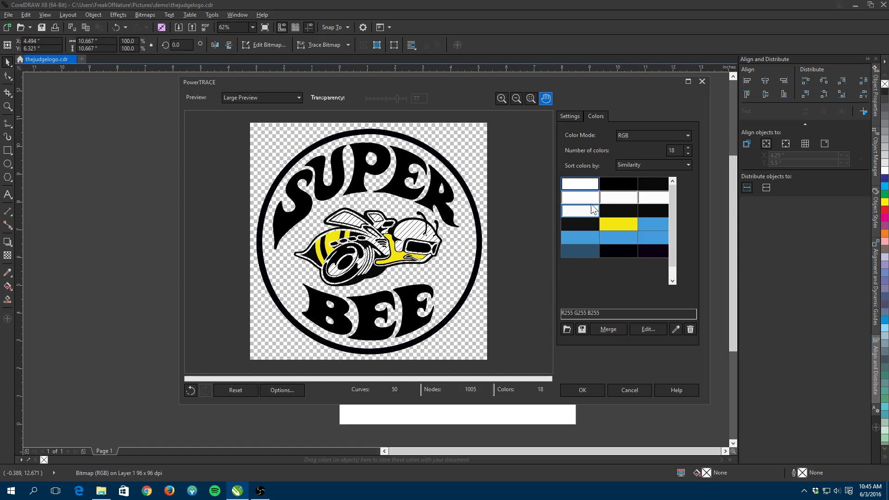
pyautogui.click(621, 198)
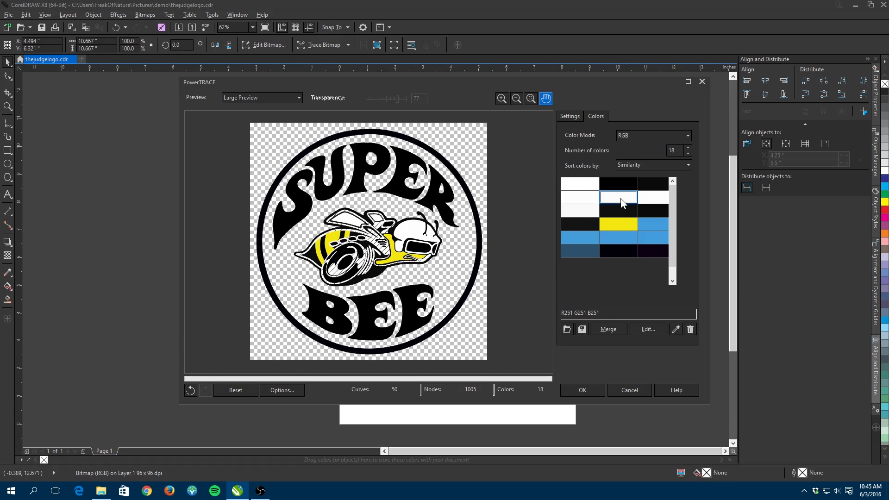
pyautogui.click(580, 199)
pyautogui.click(619, 200)
pyautogui.click(653, 198)
pyautogui.click(592, 207)
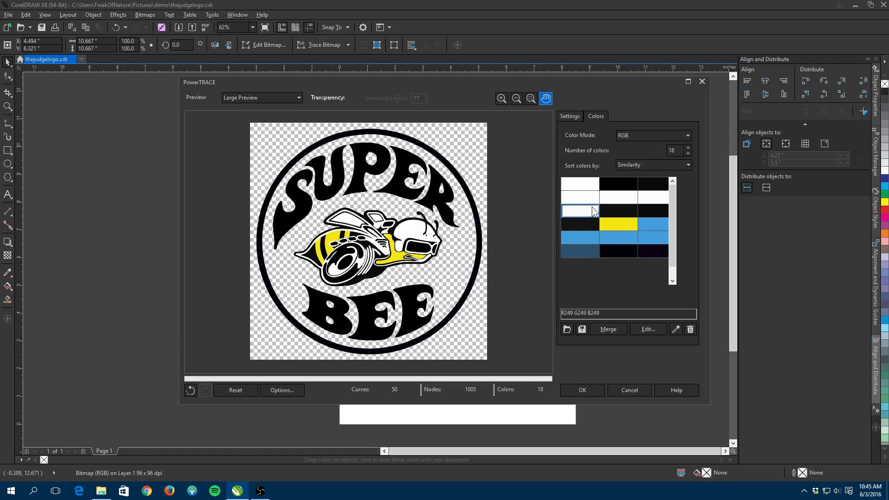
pyautogui.click(585, 185)
pyautogui.click(585, 200)
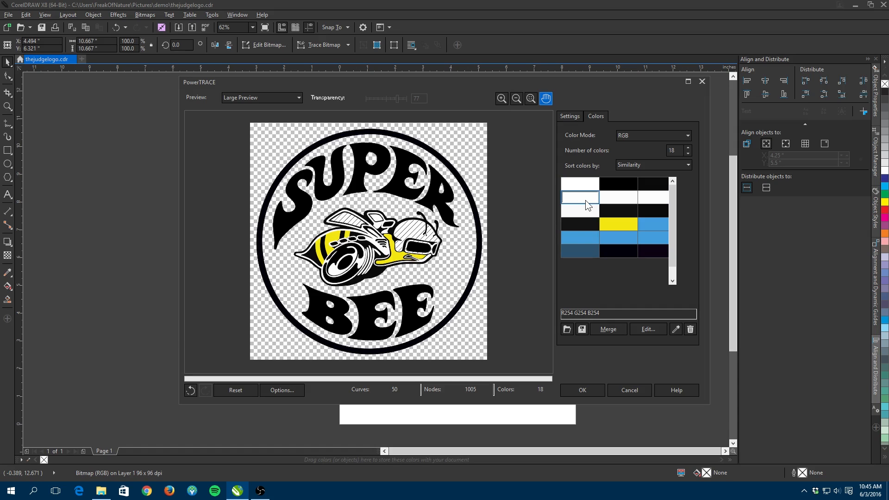
pyautogui.click(604, 199)
pyautogui.click(640, 195)
pyautogui.keyDown('shift'); pyautogui.click(585, 196); pyautogui.keyUp('shift')
pyautogui.click(616, 334)
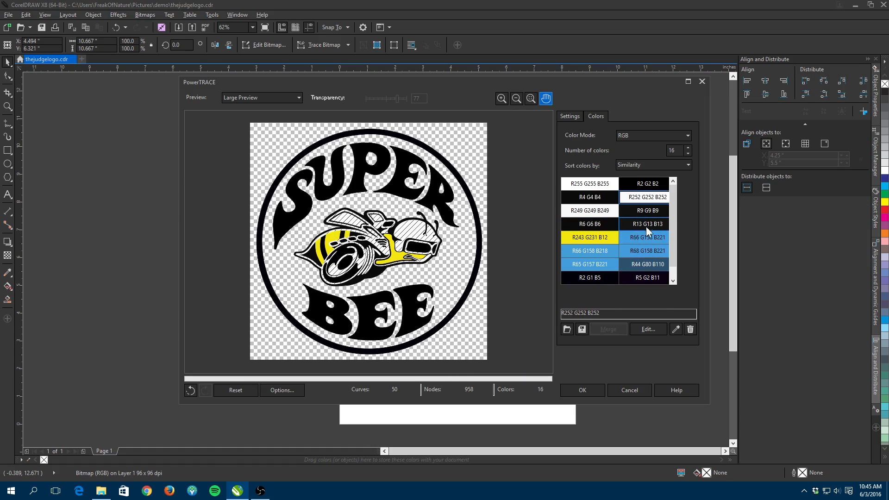
# - Select the near-black color swatches and merge them into one color
pyautogui.keyDown('ctrl'); pyautogui.click(592, 200); pyautogui.keyUp('ctrl')
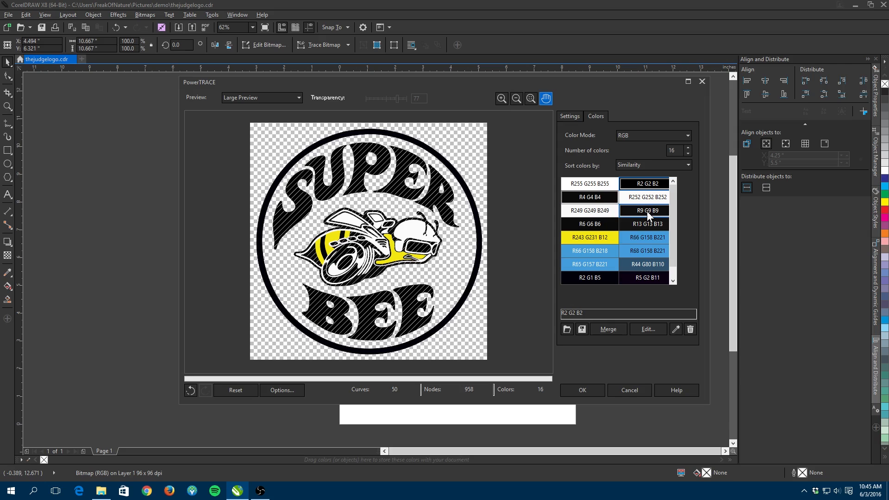
pyautogui.keyDown('ctrl'); pyautogui.click(607, 227); pyautogui.keyUp('ctrl')
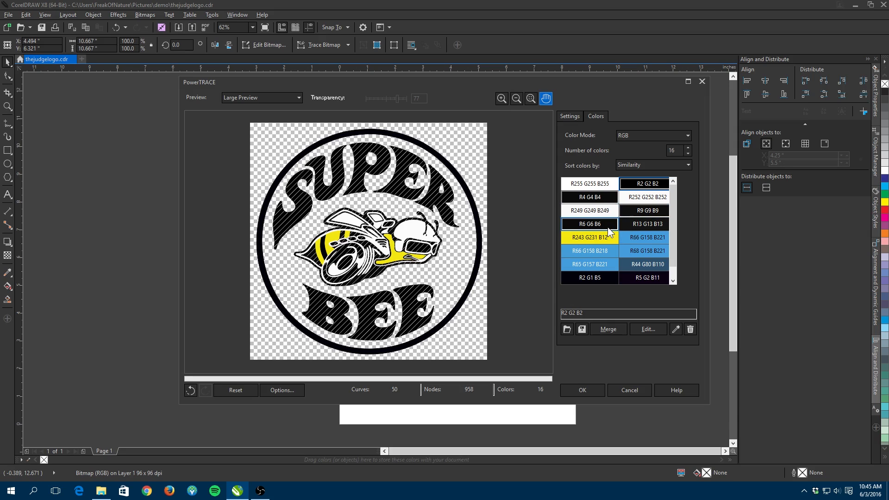
pyautogui.keyDown('ctrl'); pyautogui.click(636, 228); pyautogui.keyUp('ctrl')
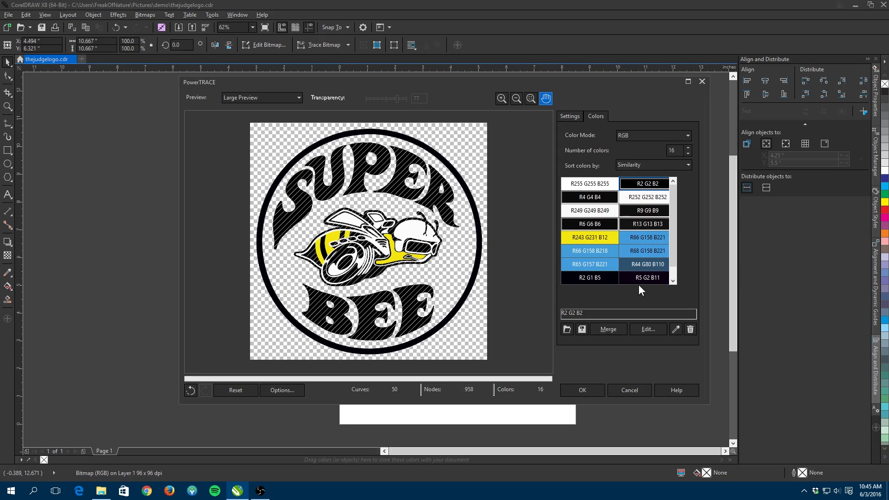
pyautogui.keyDown('ctrl'); pyautogui.click(601, 281); pyautogui.keyUp('ctrl')
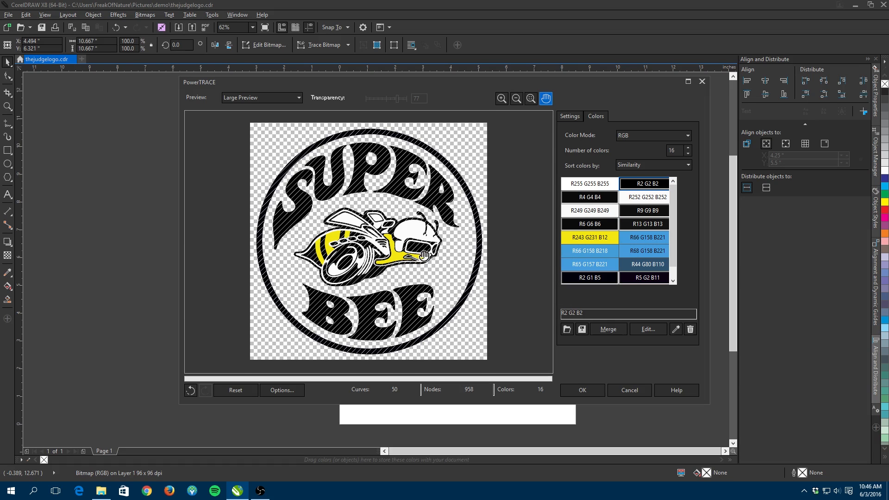
pyautogui.scroll(1, 362, 237)
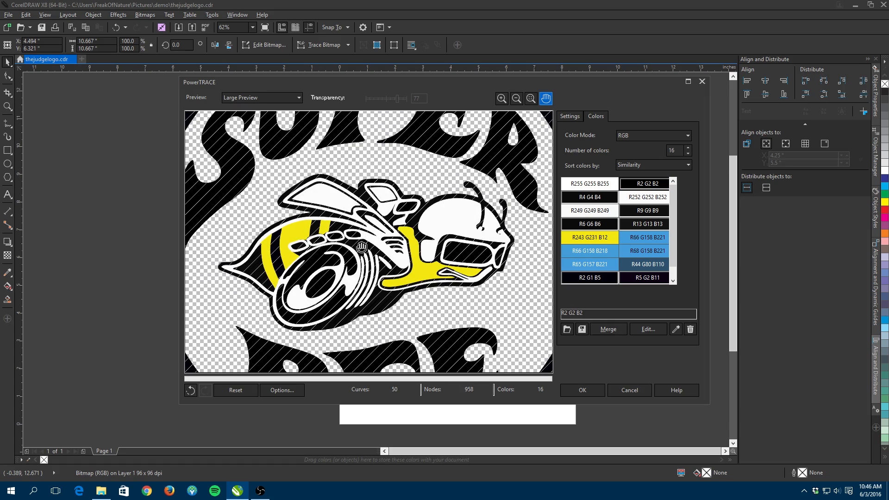
pyautogui.click(612, 330)
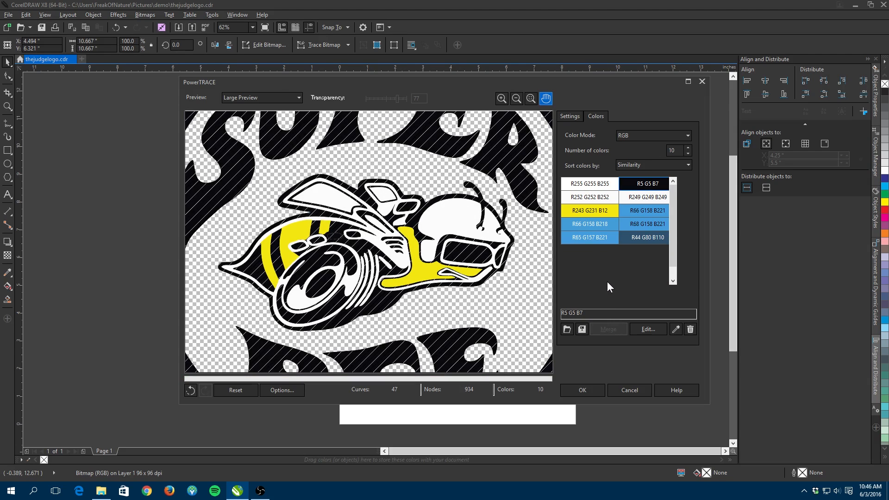
# - Merge the blue color swatches into one color and delete that merged blue
pyautogui.click(637, 212)
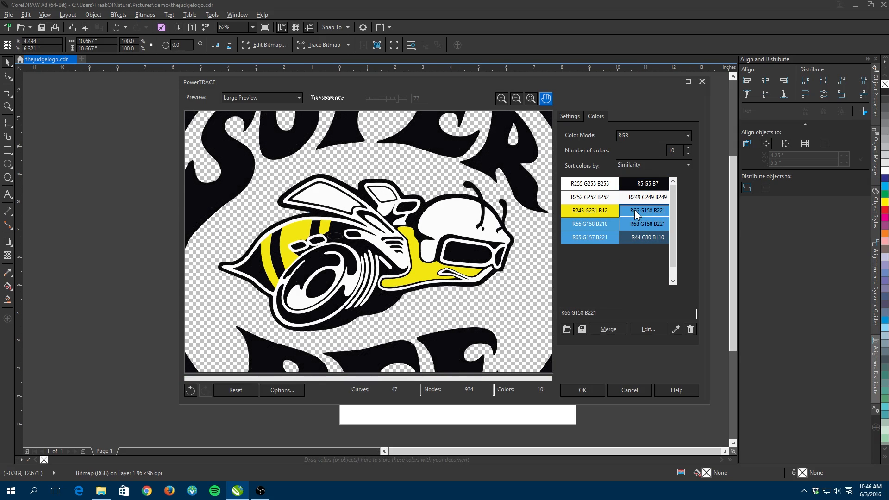
pyautogui.keyDown('shift'); pyautogui.click(647, 238); pyautogui.keyUp('shift')
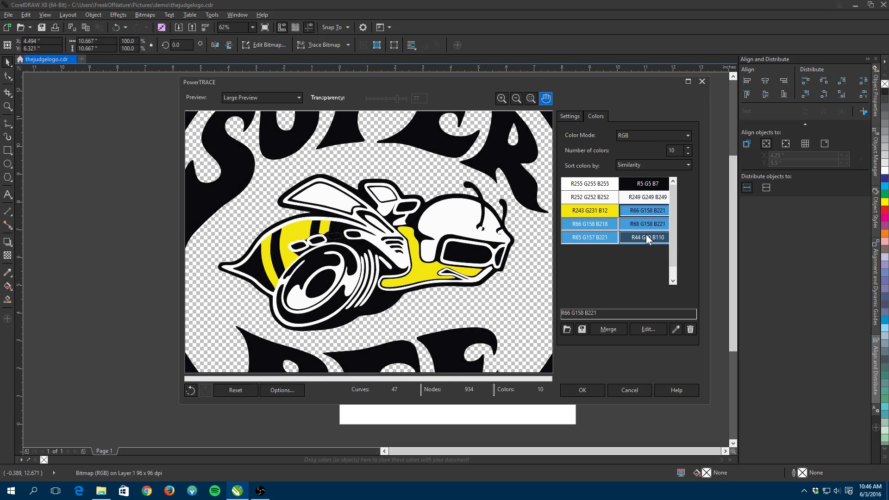
pyautogui.click(615, 327)
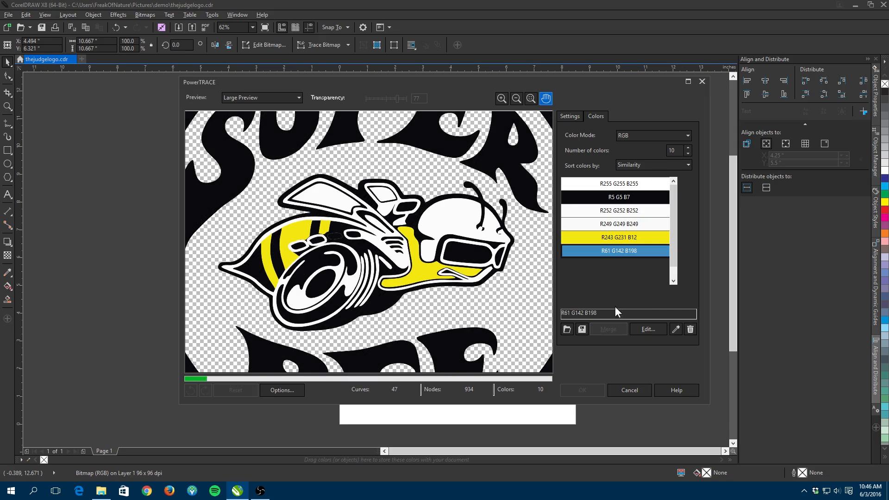
pyautogui.click(690, 329)
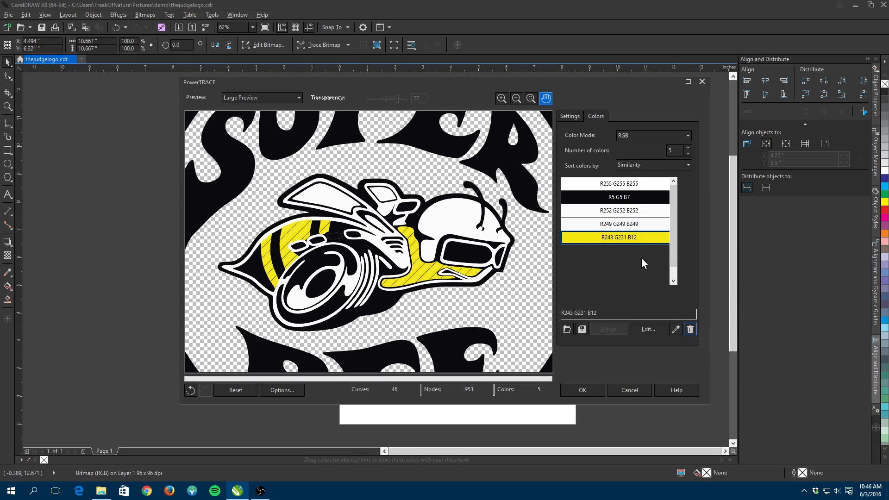
# - Undo the blue color deletion and the preceding color merges
pyautogui.click(614, 185)
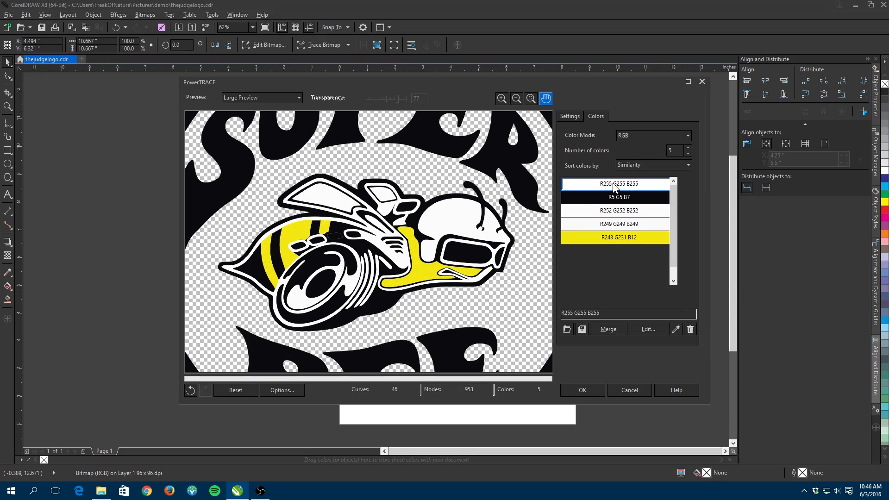
pyautogui.click(616, 212)
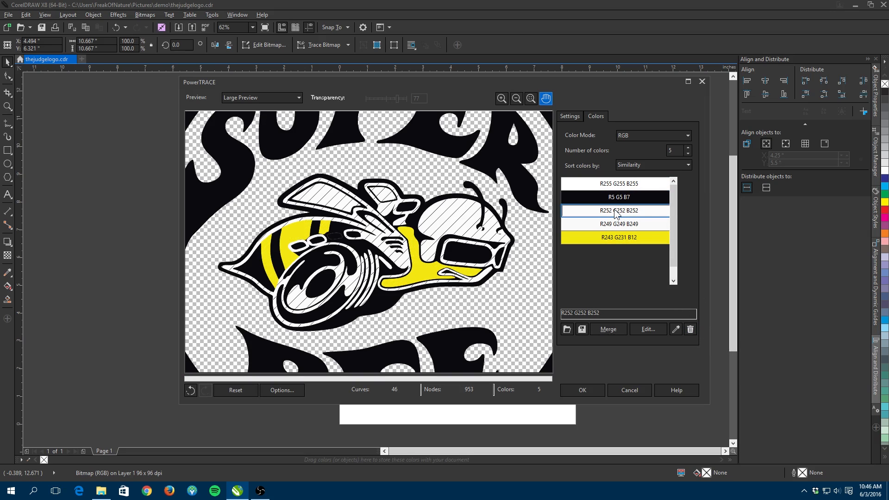
pyautogui.click(613, 226)
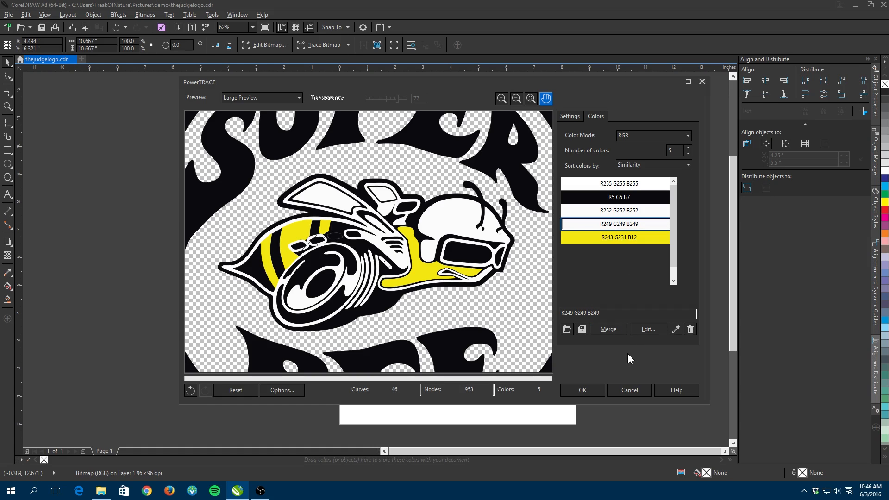
pyautogui.hotkey('ctrl', 'z')
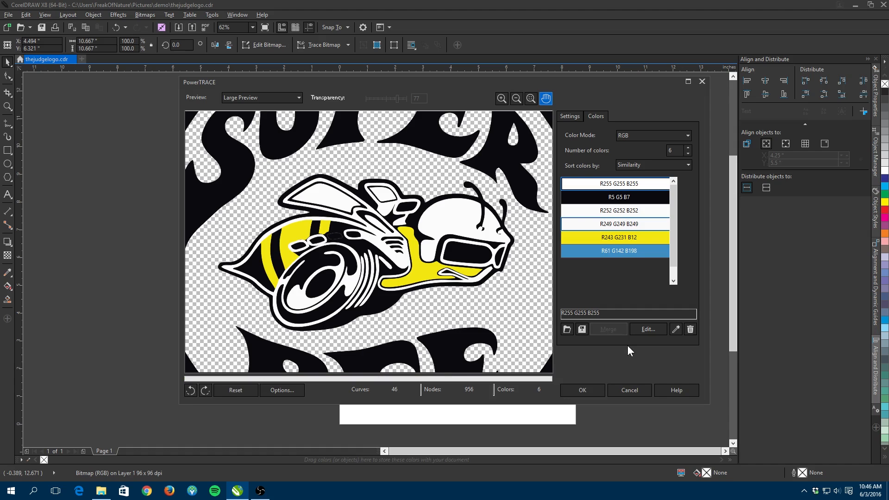
pyautogui.hotkey('ctrl', 'z')
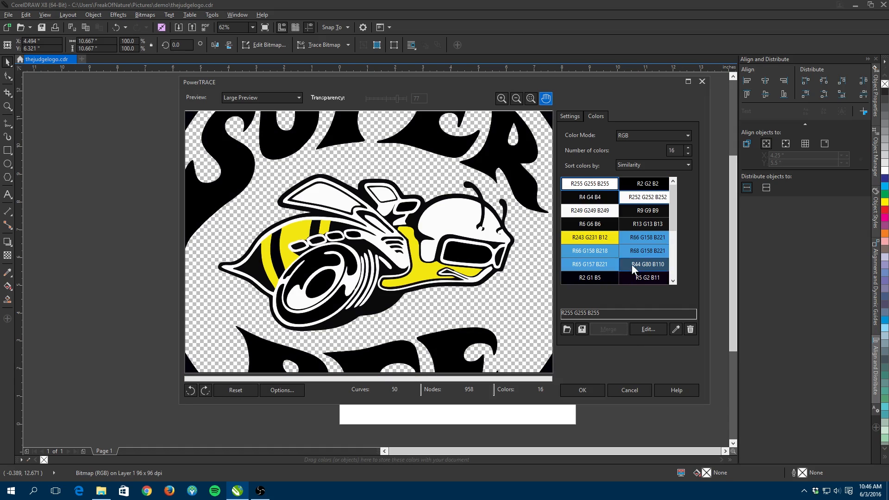
# - Merge the R252 G252 B252 and R249 G249 B249 white swatches into one color
pyautogui.keyDown('ctrl'); pyautogui.click(641, 198); pyautogui.keyUp('ctrl')
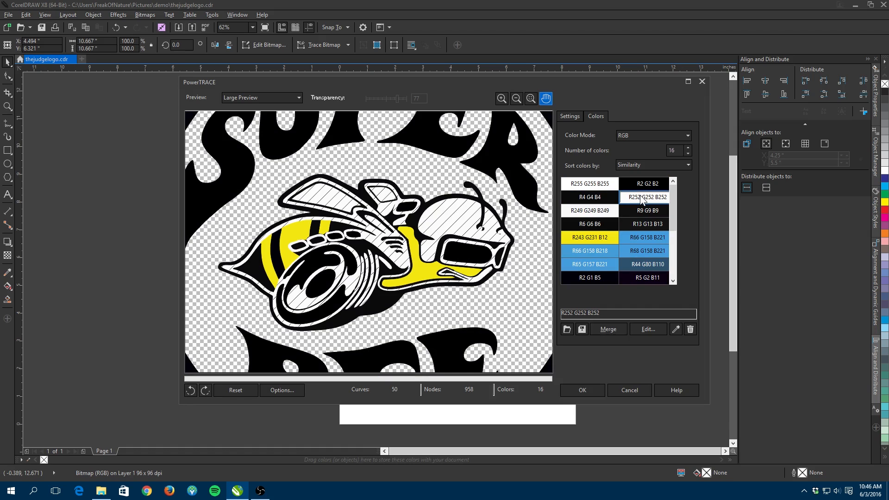
pyautogui.click(612, 210)
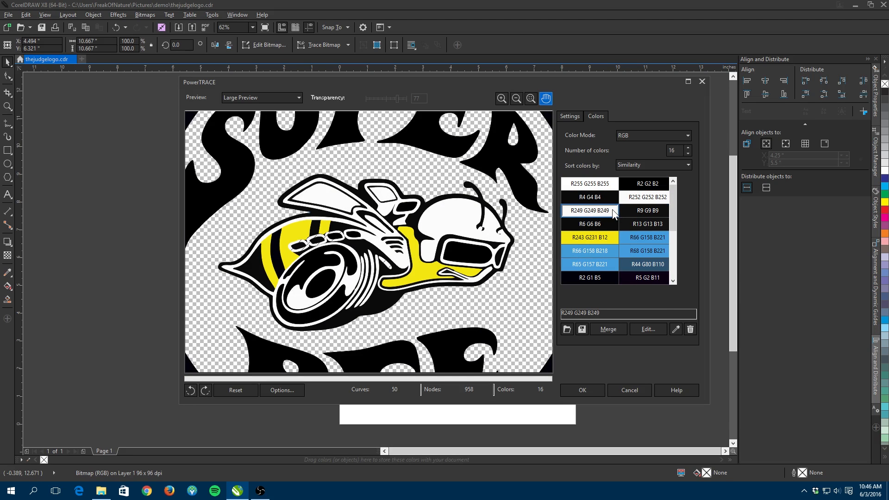
pyautogui.keyDown('ctrl'); pyautogui.click(646, 198); pyautogui.keyUp('ctrl')
pyautogui.click(608, 329)
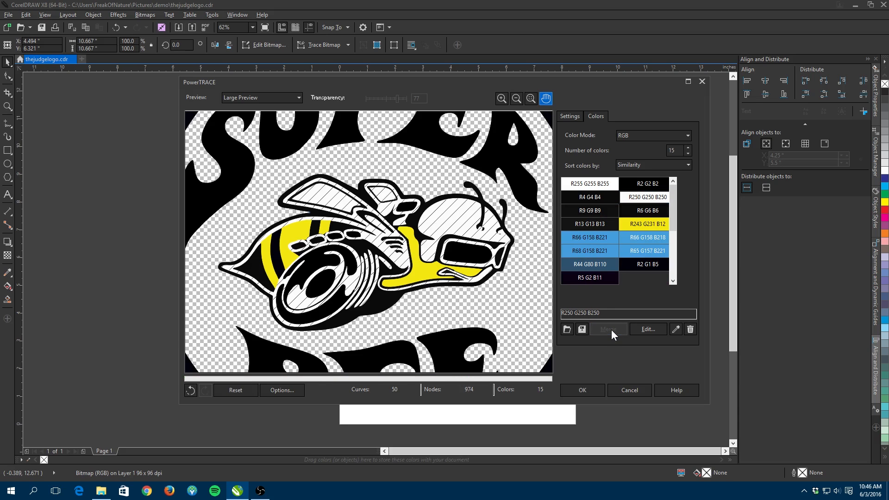
# - Select all the blue color swatches and merge them into a single blue
pyautogui.click(605, 240)
pyautogui.keyDown('shift'); pyautogui.click(608, 265); pyautogui.keyUp('shift')
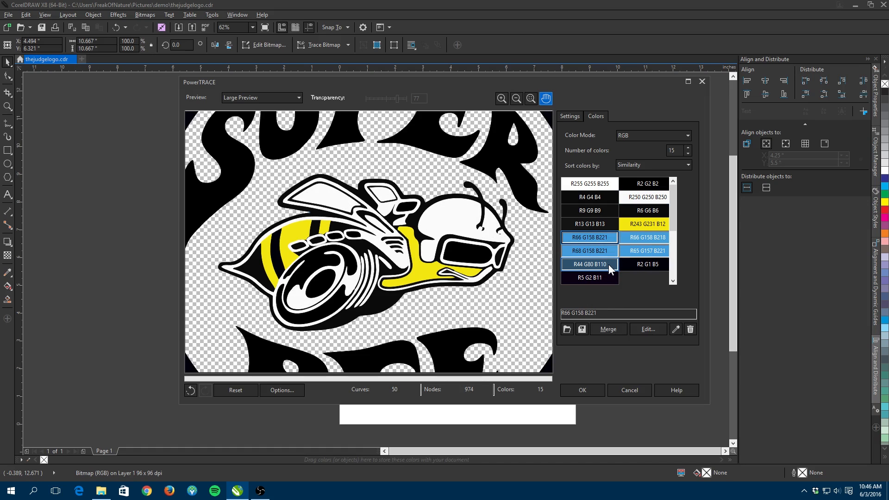
pyautogui.click(601, 328)
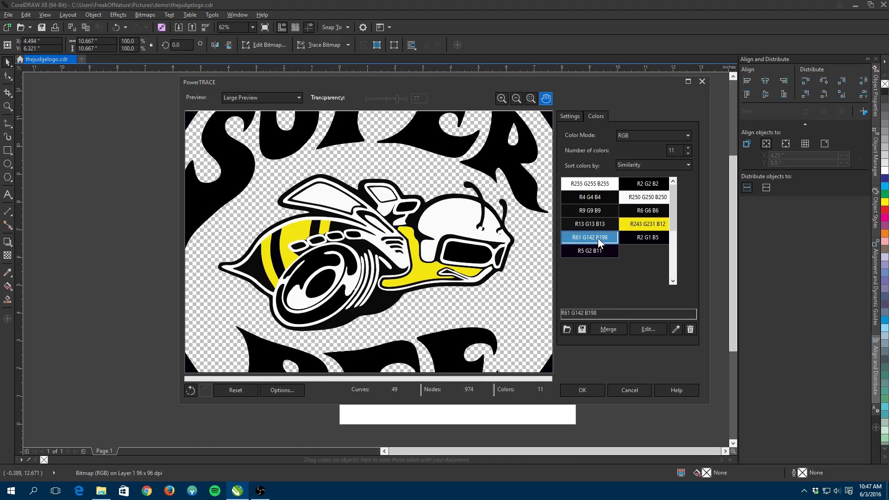
# - Delete the merged blue color and merge all the near-black swatches together
pyautogui.click(690, 328)
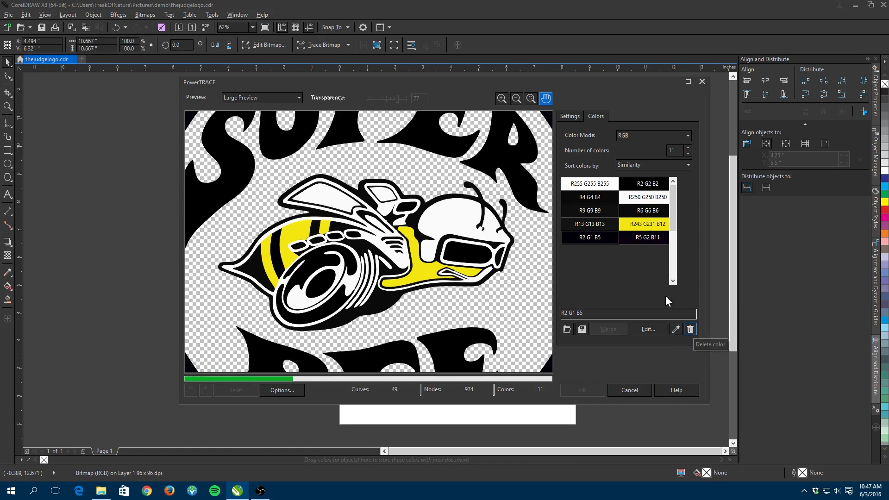
pyautogui.click(647, 184)
pyautogui.keyDown('ctrl'); pyautogui.click(602, 196); pyautogui.keyUp('ctrl')
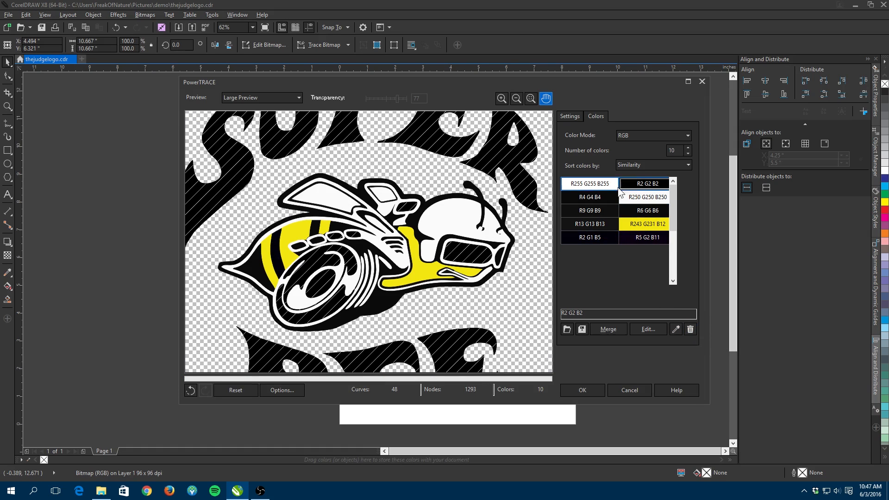
pyautogui.keyDown('ctrl'); pyautogui.click(601, 211); pyautogui.keyUp('ctrl')
pyautogui.keyDown('ctrl'); pyautogui.click(603, 222); pyautogui.keyUp('ctrl')
pyautogui.keyDown('ctrl'); pyautogui.click(604, 237); pyautogui.keyUp('ctrl')
pyautogui.keyDown('ctrl'); pyautogui.click(635, 212); pyautogui.keyUp('ctrl')
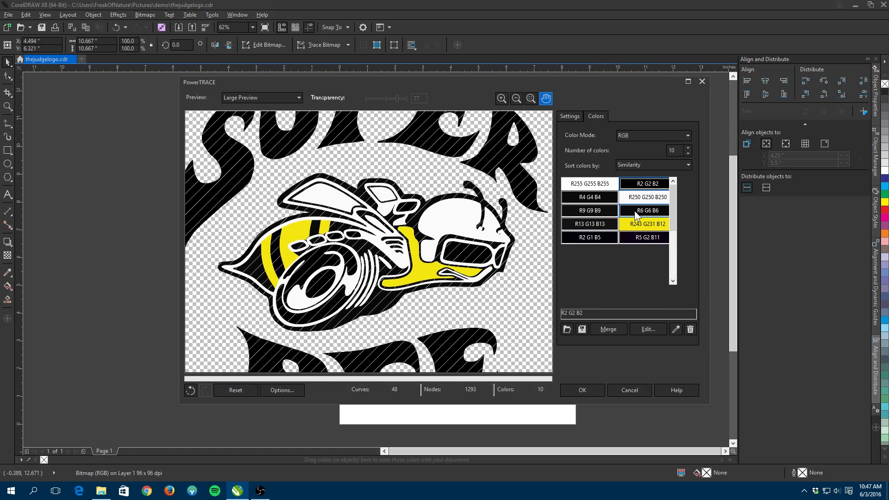
pyautogui.click(609, 327)
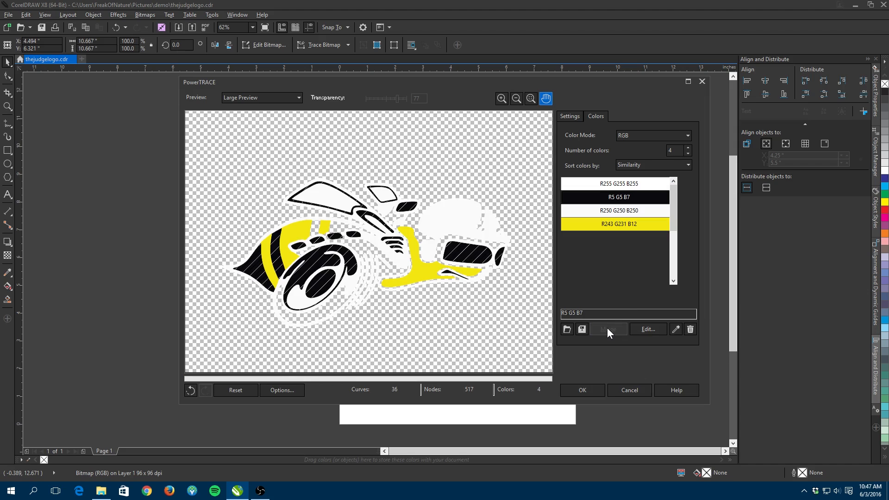
# - Undo the last color merge and deletion
pyautogui.click(607, 266)
pyautogui.click(626, 211)
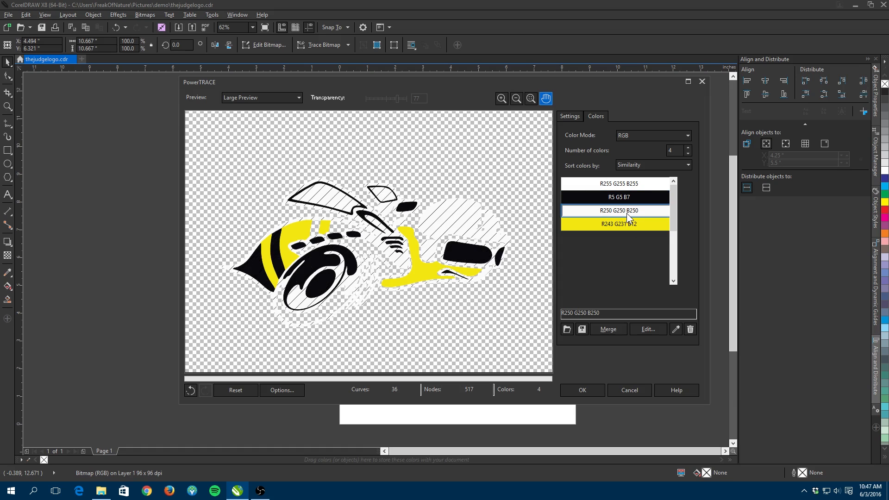
pyautogui.hotkey('ctrl', 'z')
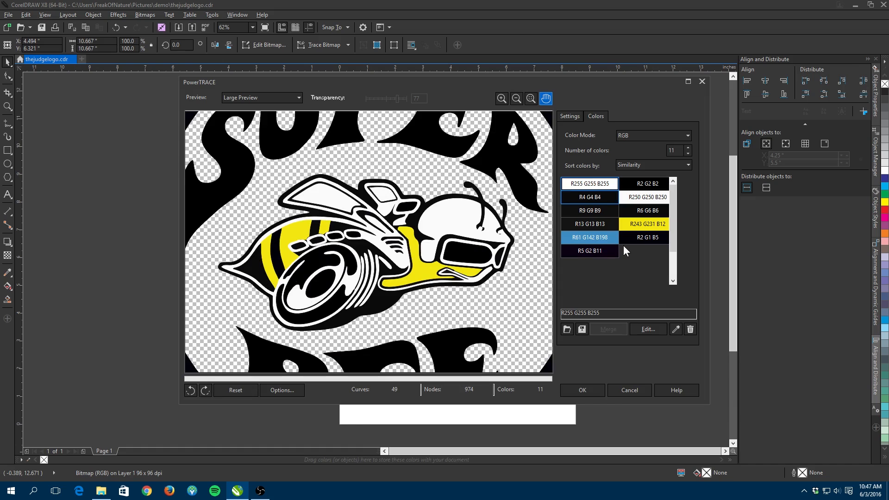
# - Merge the R2 G2 B2 and R4 G4 B4 near-black swatches into one color
pyautogui.click(626, 187)
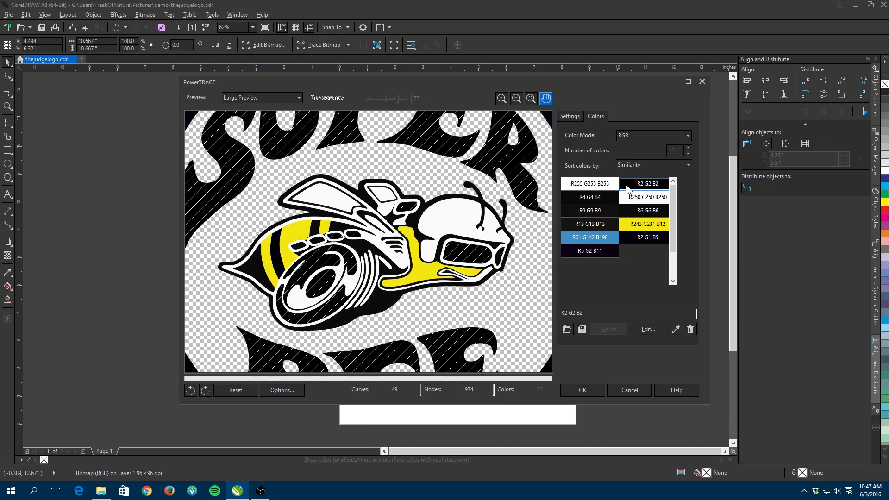
pyautogui.scroll(-3, 507, 230)
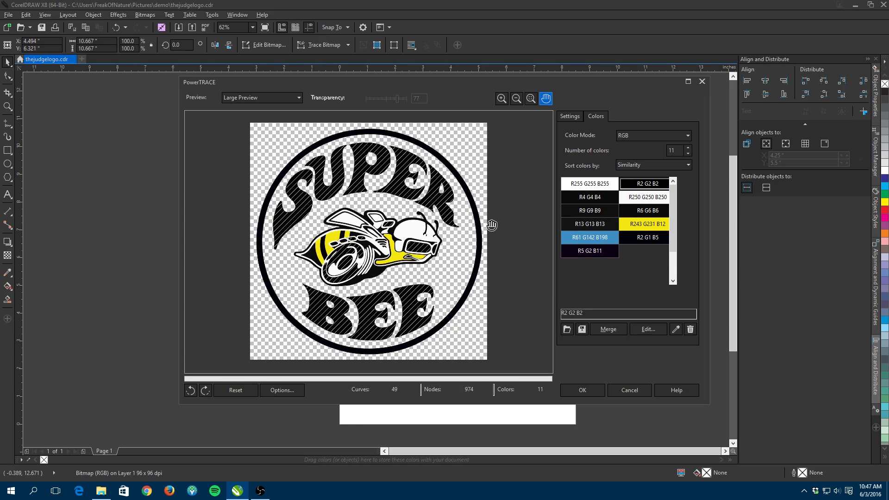
pyautogui.keyDown('ctrl'); pyautogui.click(597, 199); pyautogui.keyUp('ctrl')
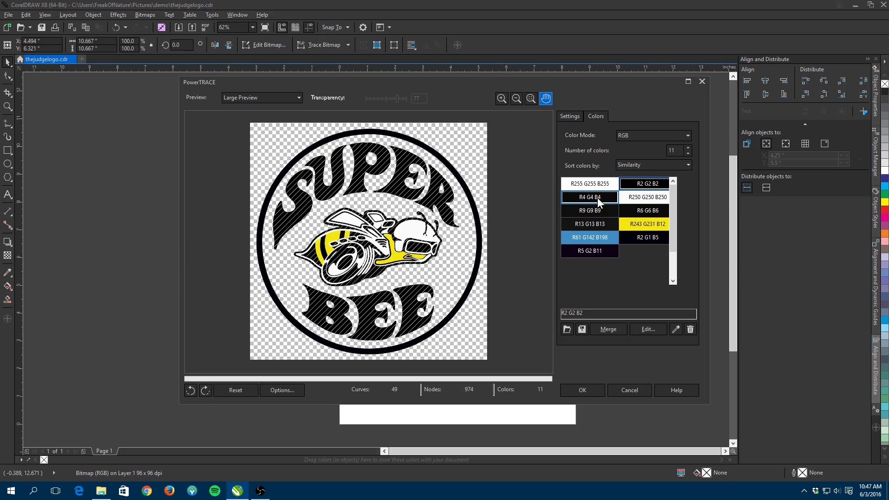
pyautogui.click(611, 330)
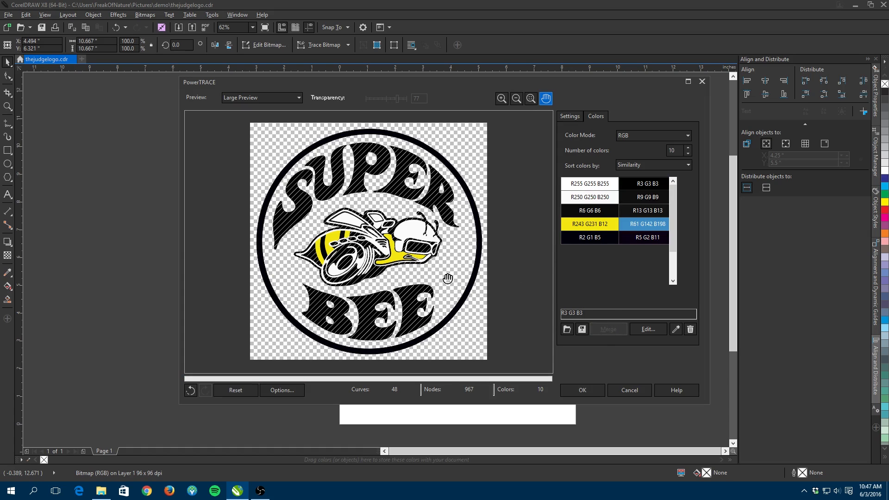
# - Merge the R9 G9 B9 and R3 G3 B3 near-black swatches together
pyautogui.keyDown('ctrl'); pyautogui.click(645, 196); pyautogui.keyUp('ctrl')
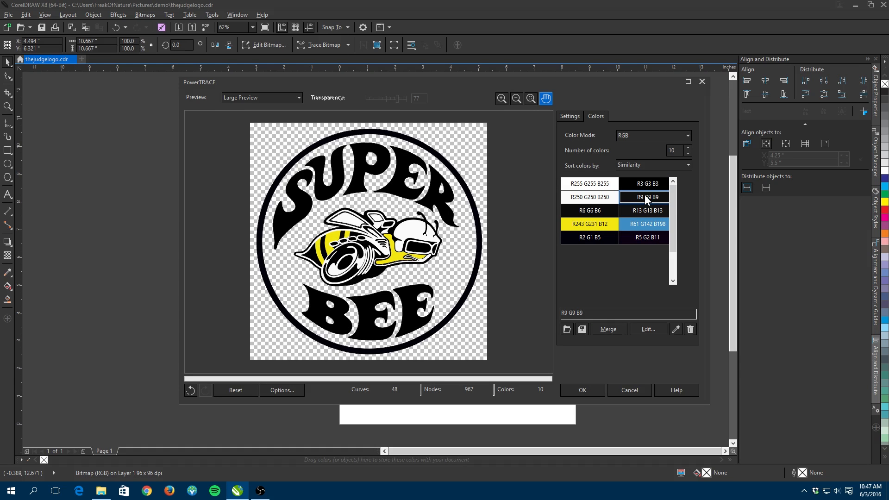
pyautogui.scroll(2, 420, 253)
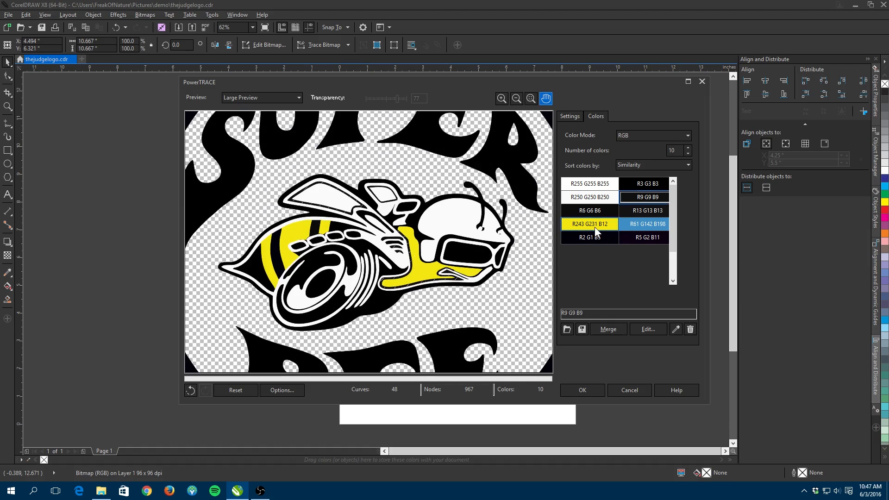
pyautogui.keyDown('ctrl'); pyautogui.click(643, 185); pyautogui.keyUp('ctrl')
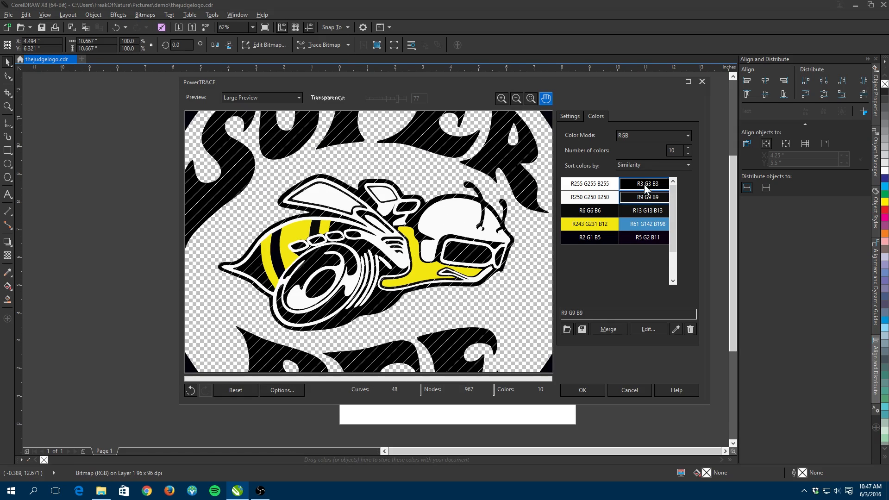
pyautogui.click(613, 330)
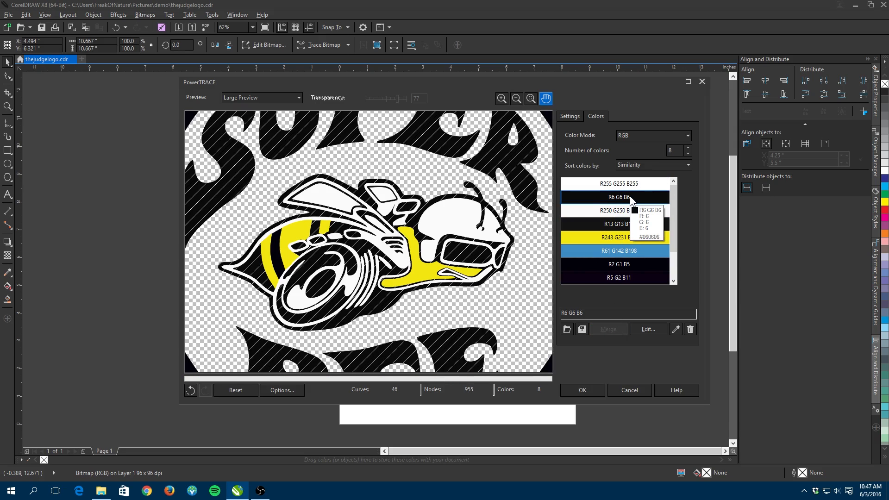
# - Try deleting the R61 G142 B198 blue color, then undo the deletion
pyautogui.click(613, 252)
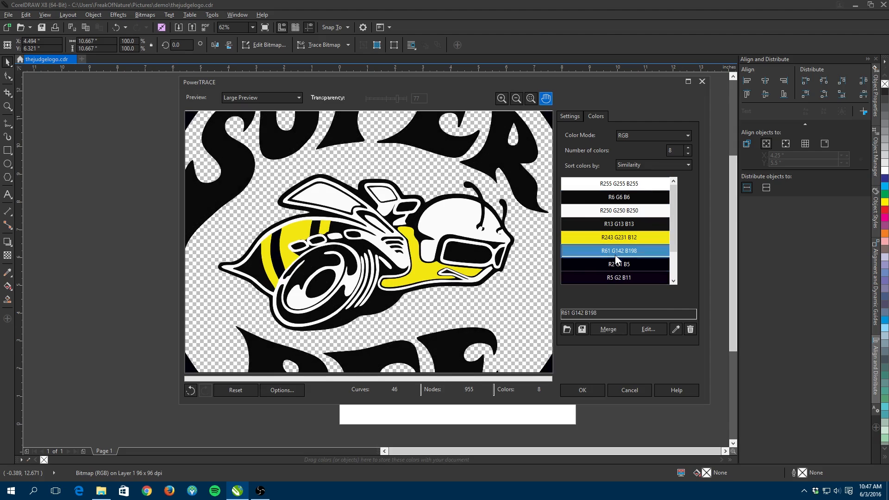
pyautogui.click(694, 329)
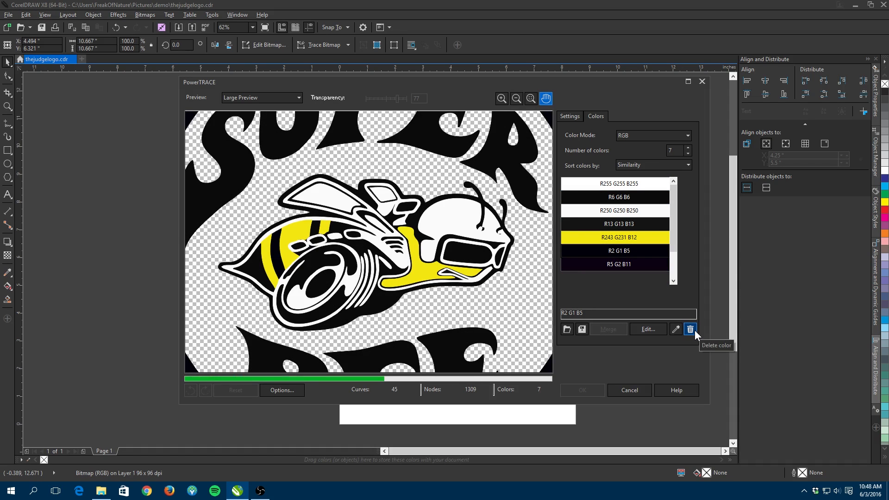
pyautogui.click(625, 265)
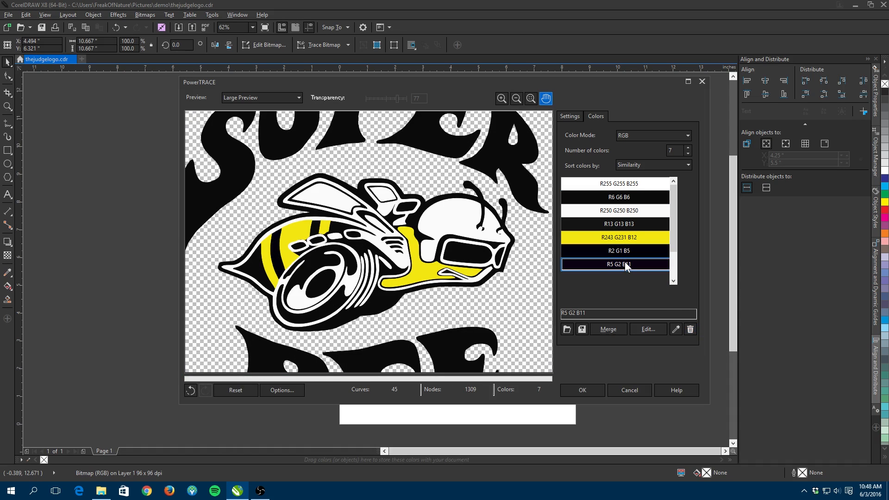
pyautogui.scroll(-1, 453, 229)
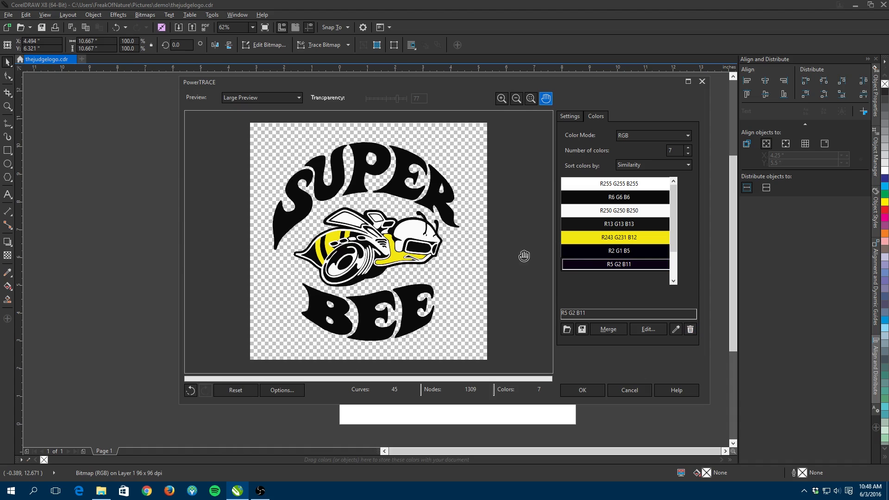
pyautogui.click(582, 250)
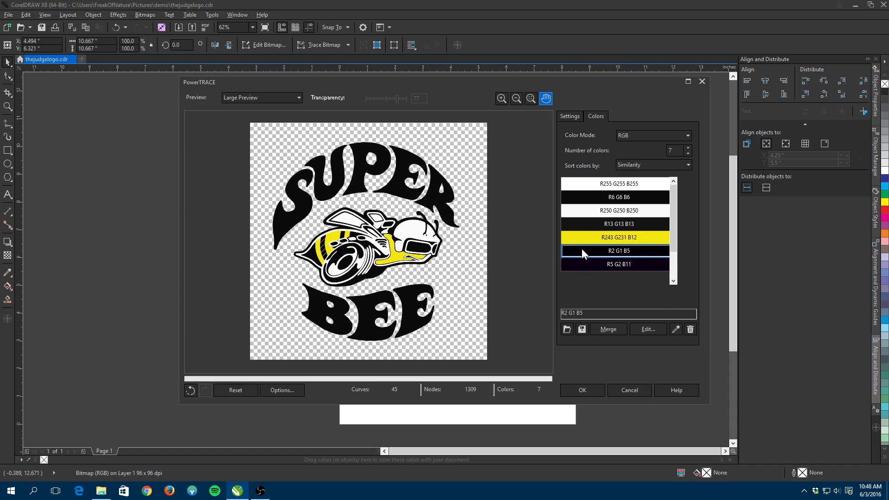
pyautogui.hotkey('ctrl', 'z')
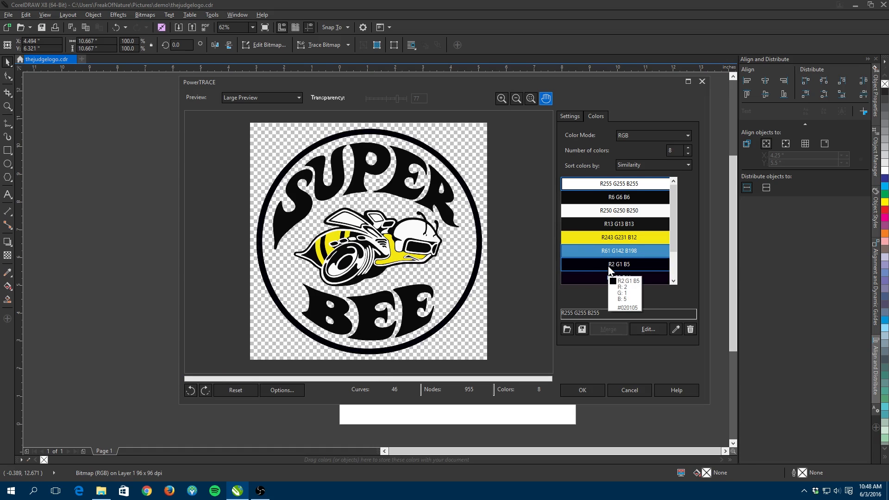
# - Merge the R13 G13 B13, R6 G6 B6, R2 G1 B5 and R5 G2 B11 swatches into a single black
pyautogui.click(609, 250)
pyautogui.click(604, 225)
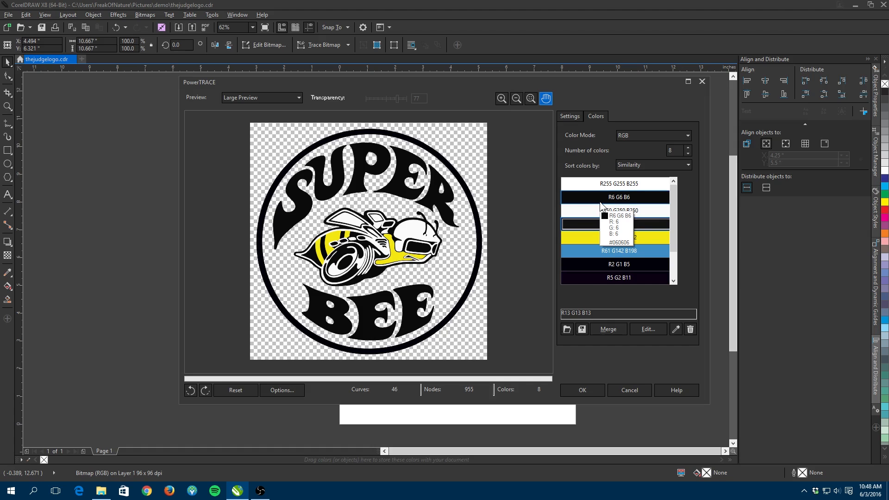
pyautogui.keyDown('ctrl'); pyautogui.click(600, 203); pyautogui.keyUp('ctrl')
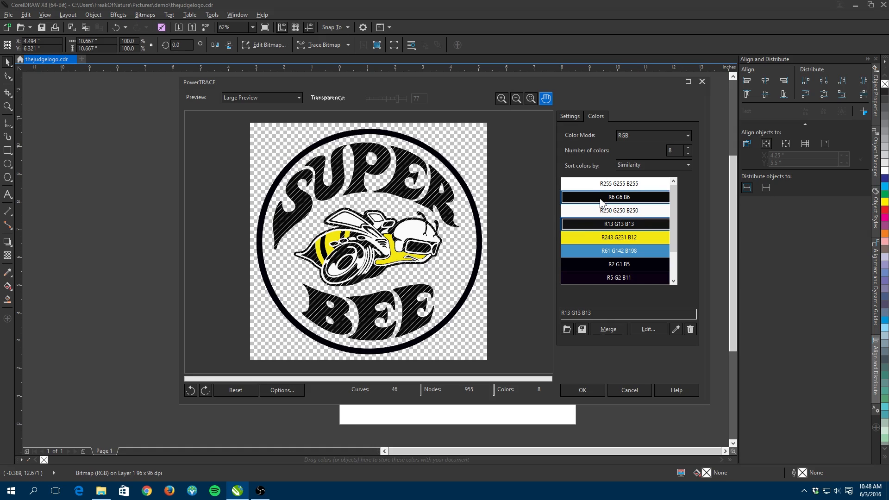
pyautogui.keyDown('ctrl'); pyautogui.click(603, 264); pyautogui.keyUp('ctrl')
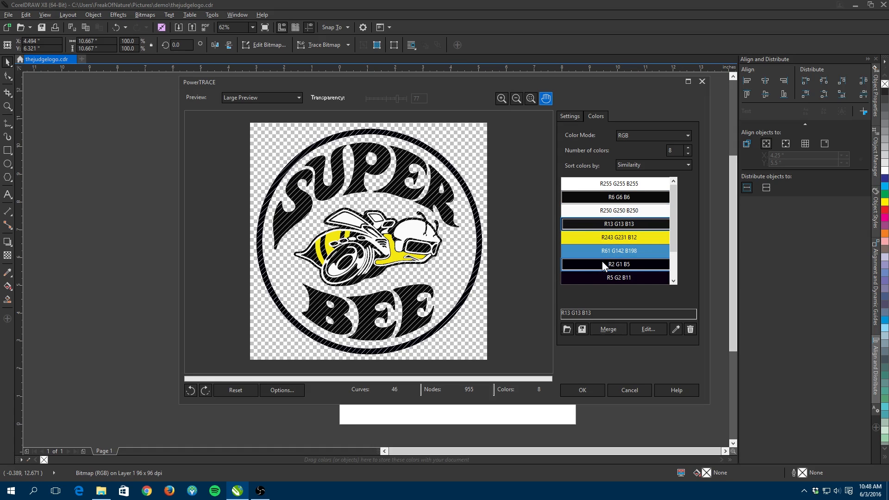
pyautogui.keyDown('ctrl'); pyautogui.click(599, 274); pyautogui.keyUp('ctrl')
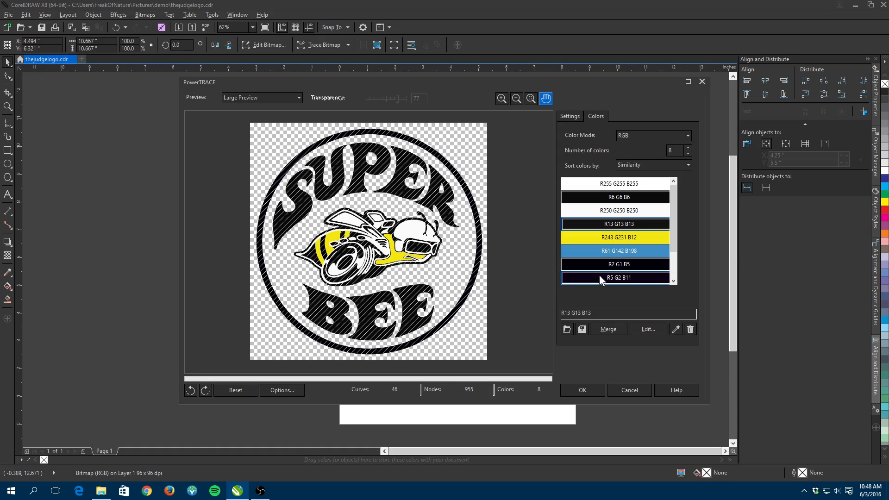
pyautogui.click(617, 329)
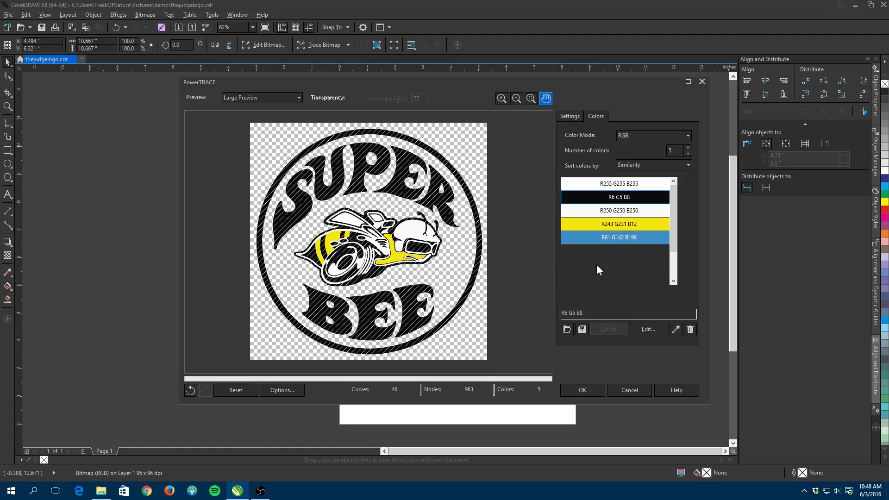
# - Try deleting the R255 G255 B255 white swatch, then undo the deletion
pyautogui.click(608, 213)
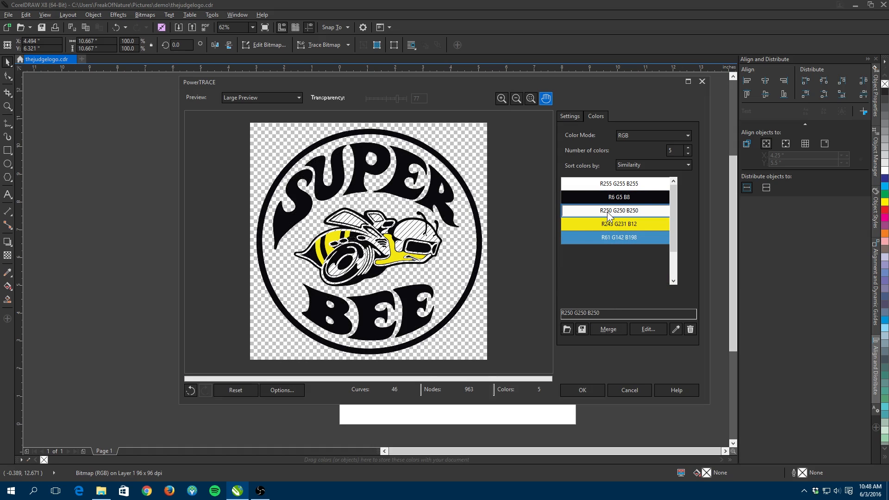
pyautogui.click(604, 184)
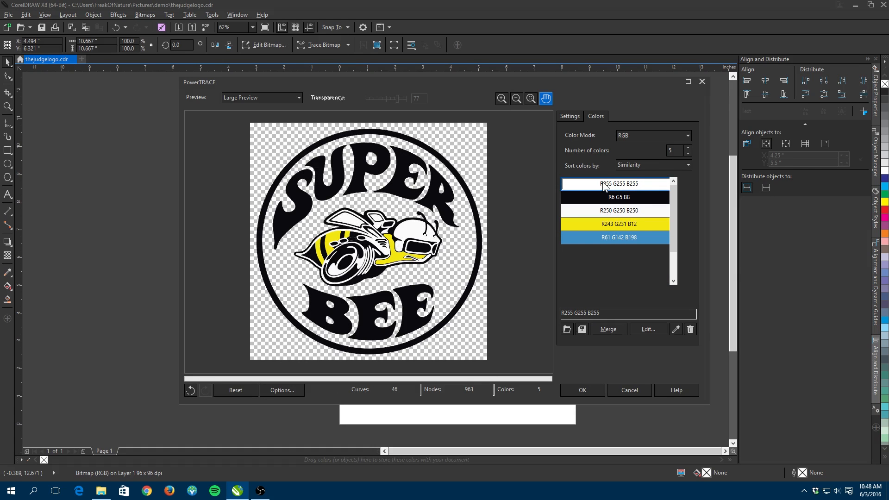
pyautogui.click(690, 332)
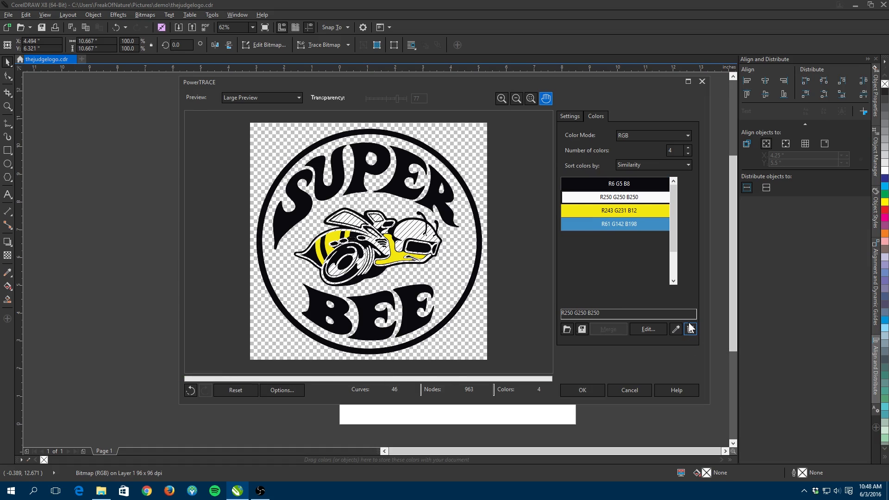
pyautogui.hotkey('ctrl', 'z')
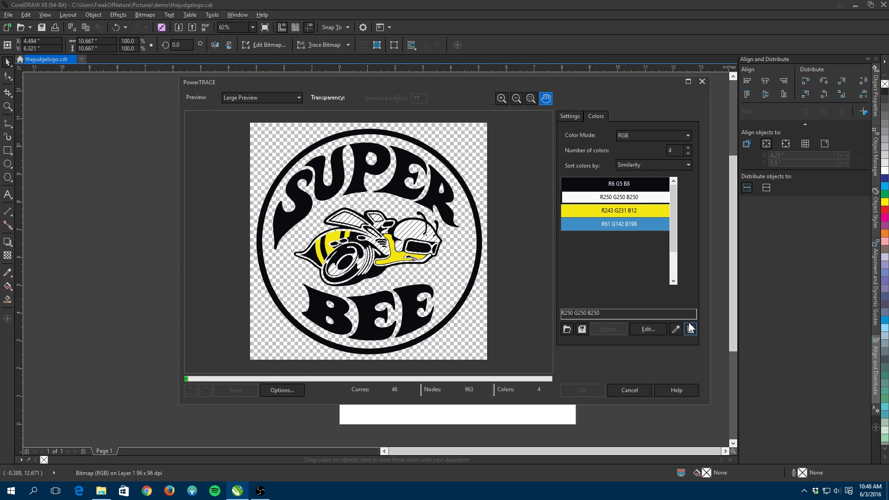
# - Delete the R255 G255 B255 white color from the trace palette
pyautogui.scroll(3, 349, 239)
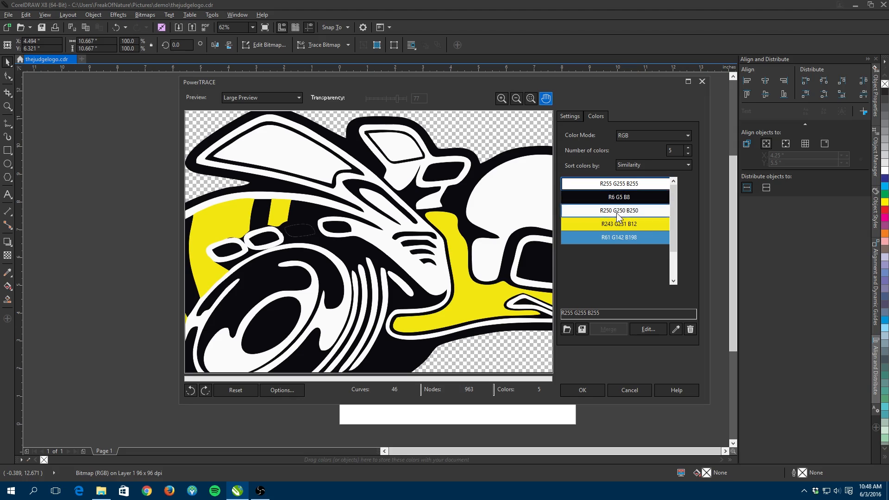
pyautogui.moveTo(620, 219)
pyautogui.click(610, 237)
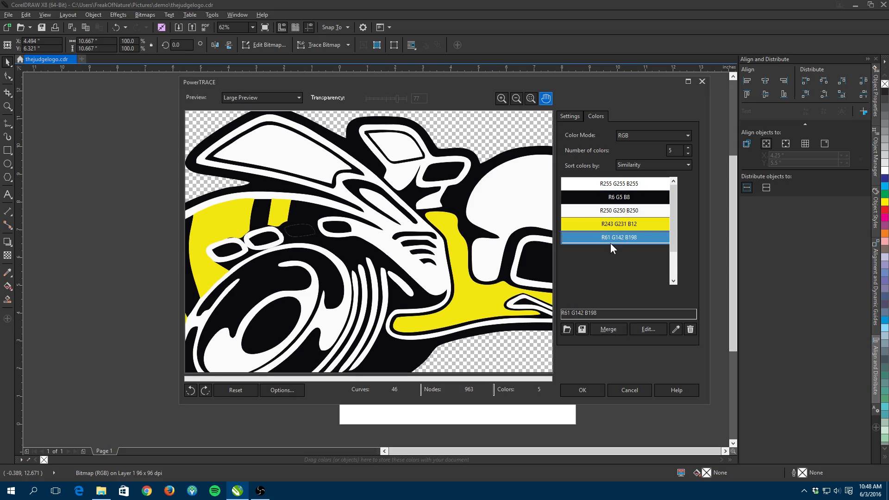
pyautogui.scroll(-3, 433, 230)
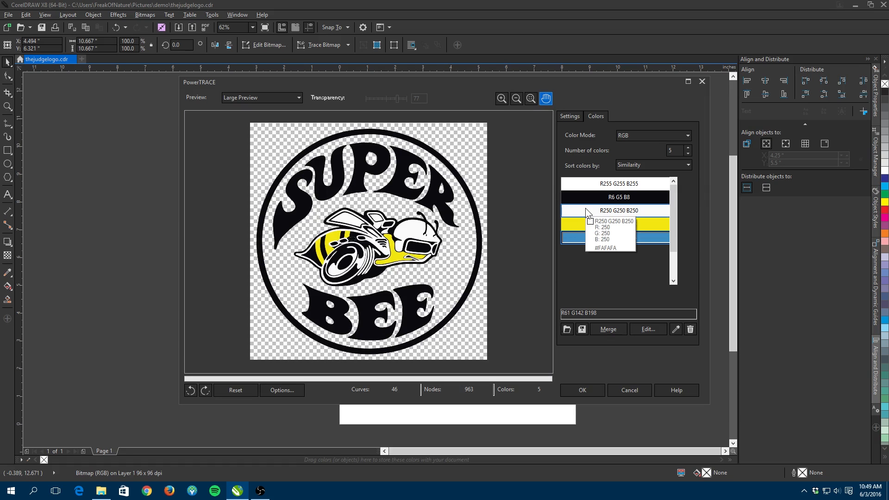
pyautogui.click(581, 187)
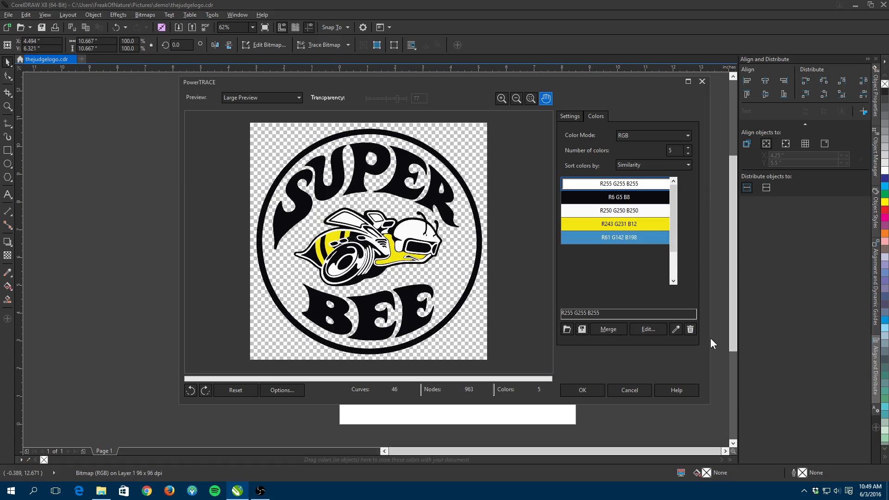
pyautogui.click(690, 329)
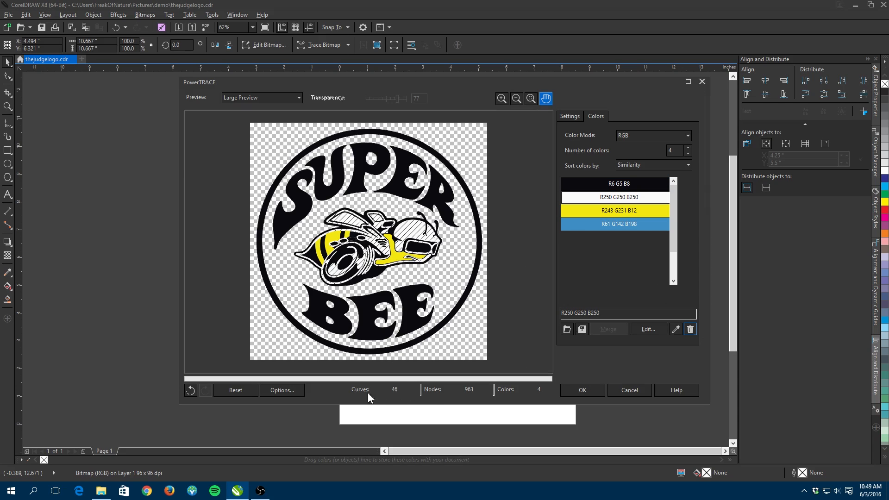
# - Delete the blue color and accept the trace with only black, white and yellow
pyautogui.click(588, 223)
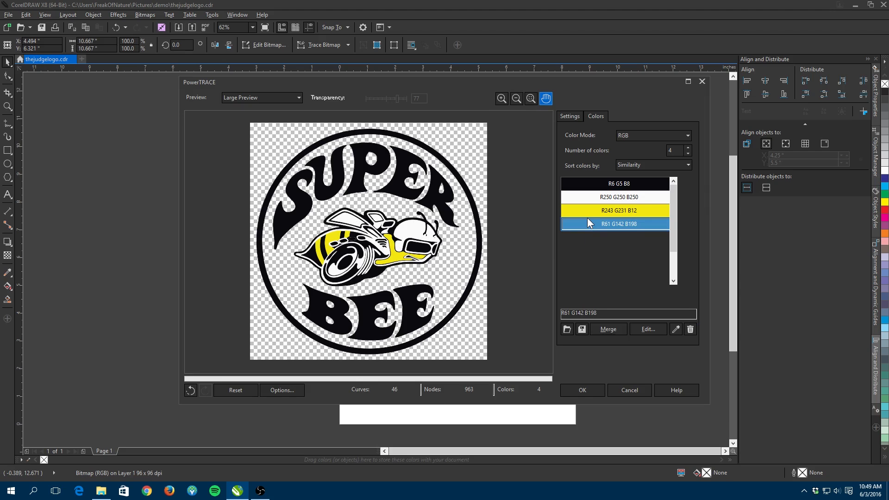
pyautogui.click(690, 329)
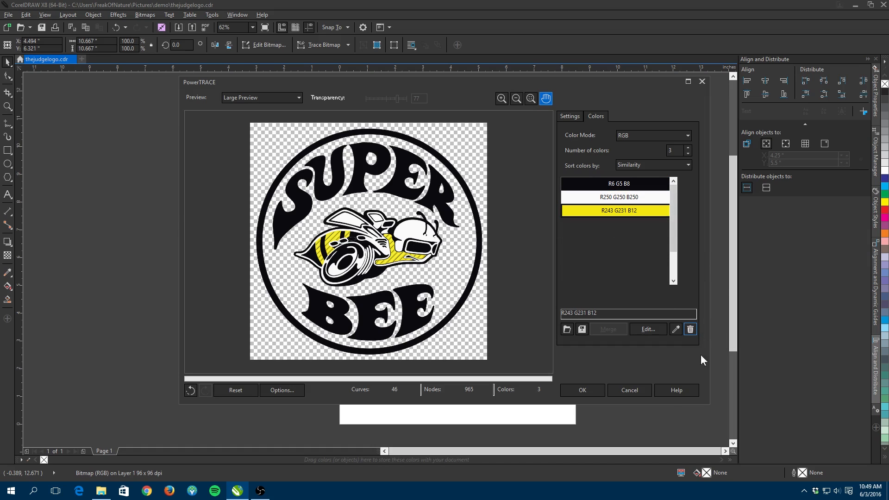
pyautogui.click(595, 389)
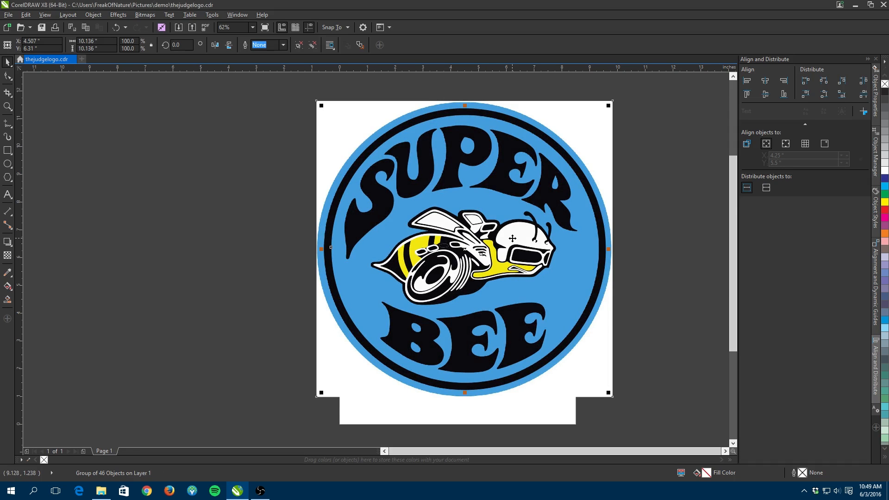
# - Move the traced logo to the left of the original bitmap and select it for closer inspection
pyautogui.moveTo(486, 251)
pyautogui.mouseDown()
pyautogui.moveTo(161, 244)
pyautogui.moveTo(182, 250)
pyautogui.mouseUp()
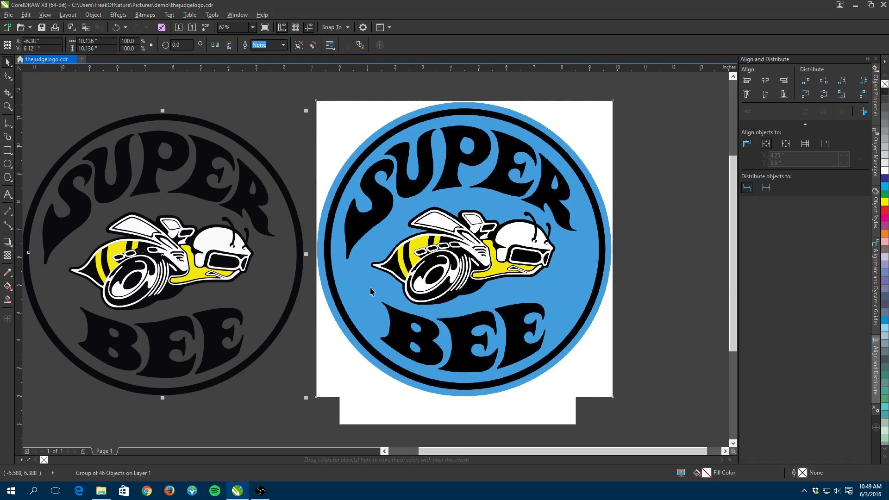
pyautogui.click(461, 280)
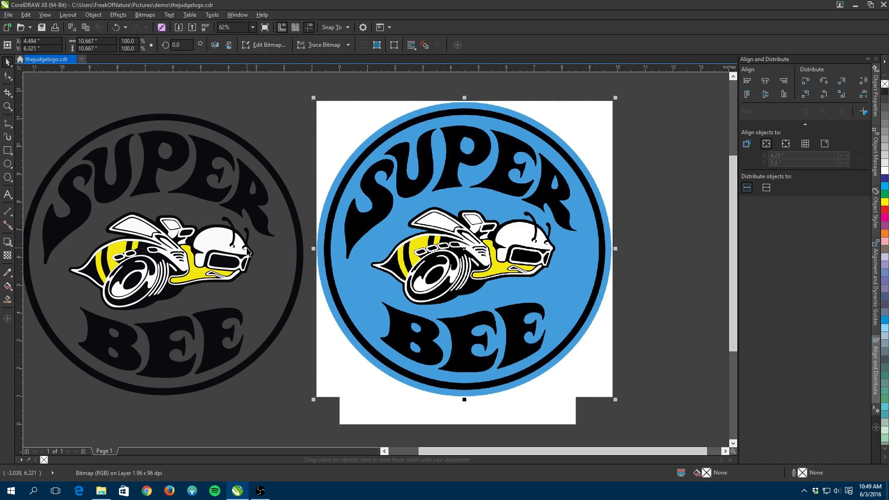
pyautogui.scroll(1, 136, 230)
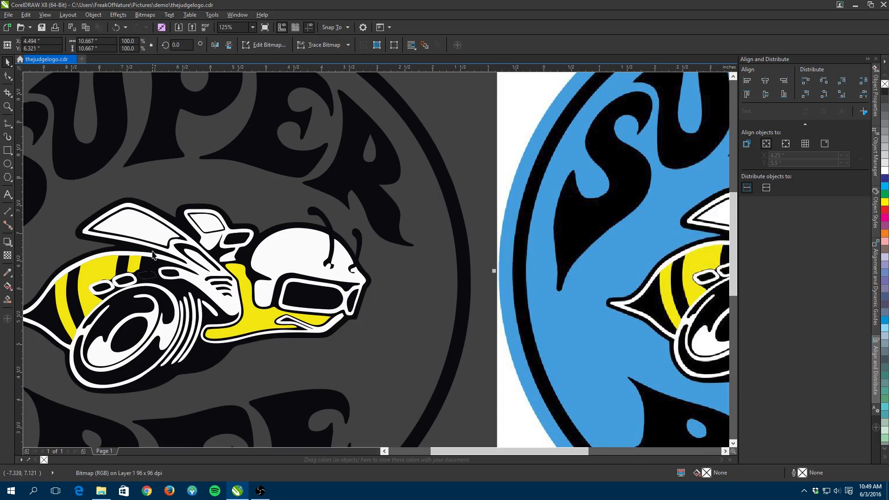
pyautogui.scroll(1, 152, 260)
pyautogui.click(150, 297)
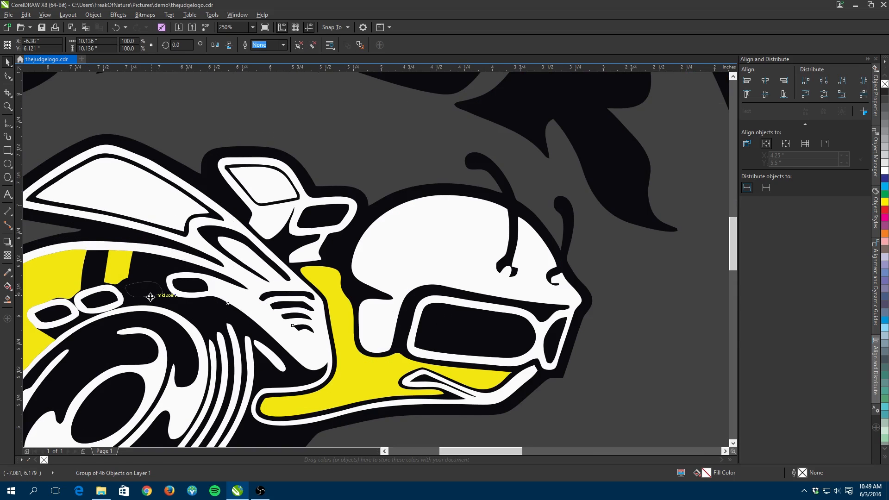
# - Ungroup all objects of the traced Super Bee logo
pyautogui.rightClick(150, 297)
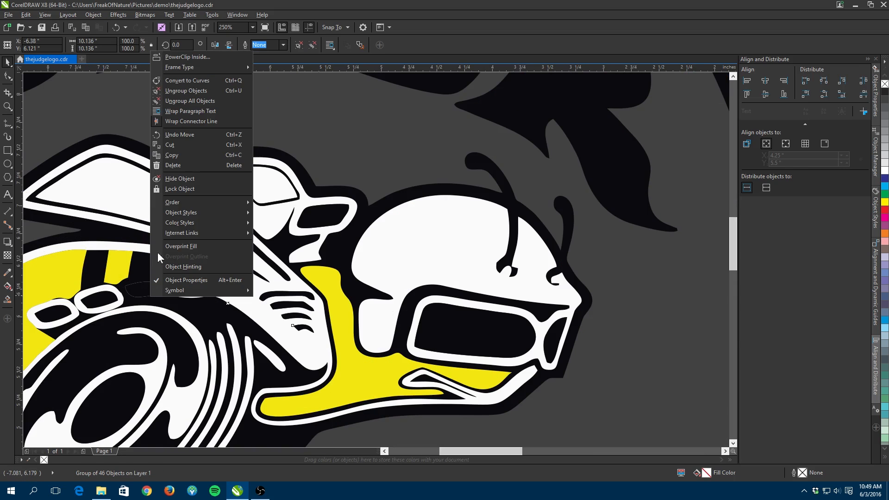
pyautogui.click(169, 91)
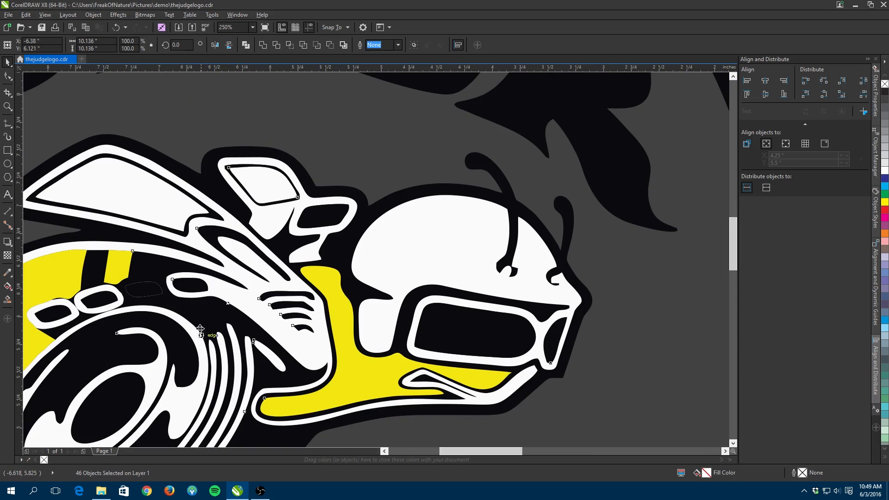
pyautogui.click(190, 127)
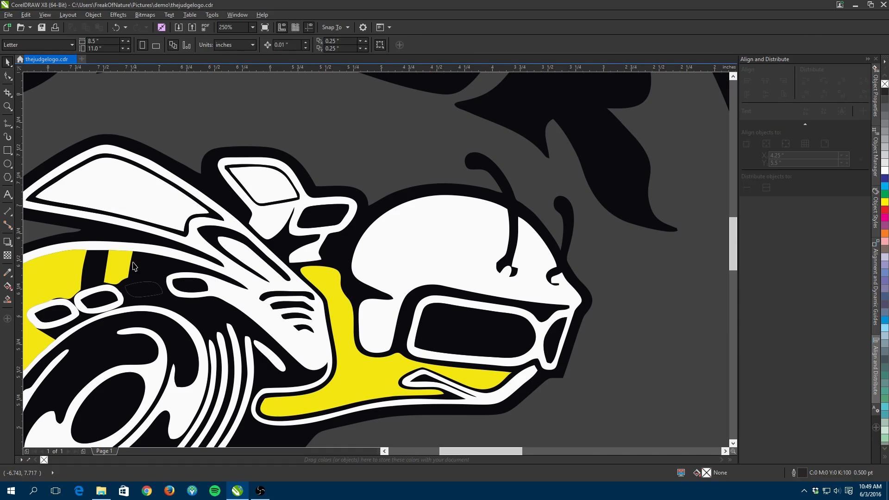
# - Move two stray small shapes near the bee's exhaust rings off the logo and delete them
pyautogui.click(131, 288)
pyautogui.moveTo(131, 285); pyautogui.dragTo(322, 121)
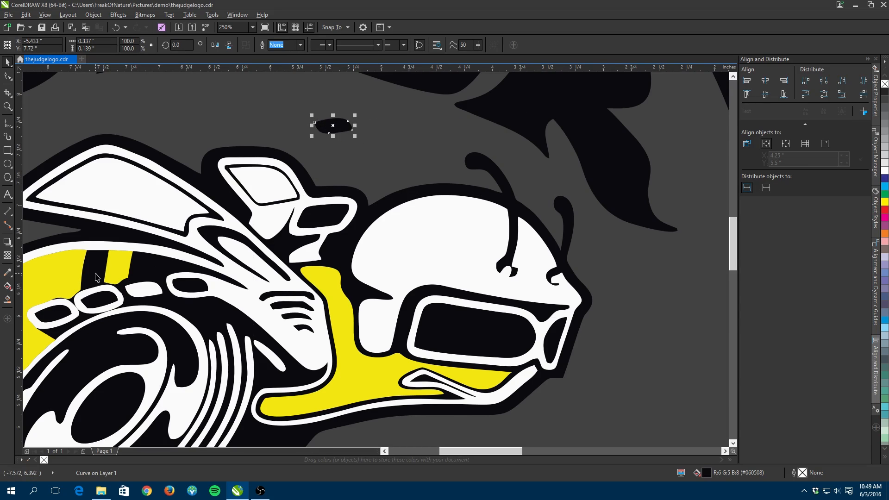
pyautogui.press('Delete')
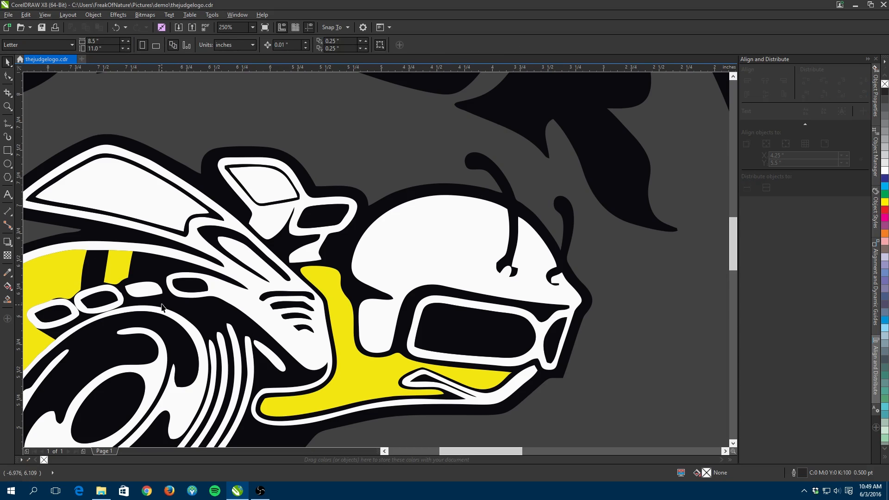
pyautogui.click(145, 292)
pyautogui.moveTo(145, 293); pyautogui.dragTo(367, 152)
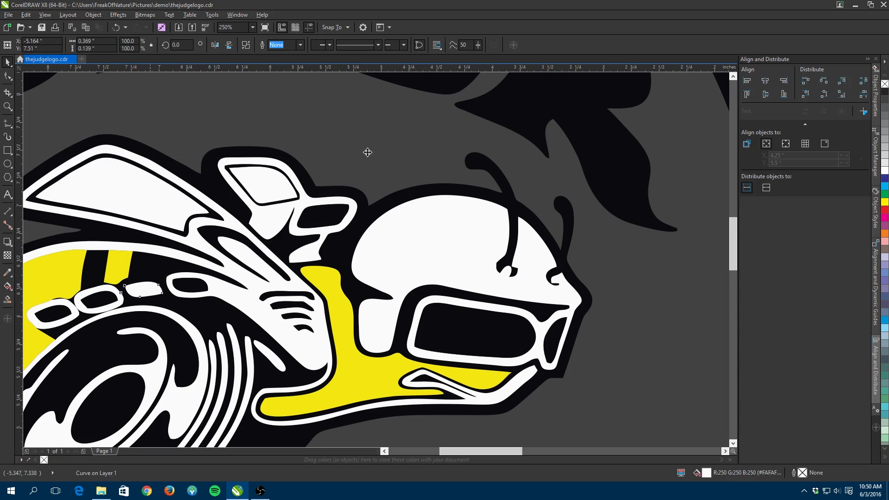
pyautogui.press('Delete')
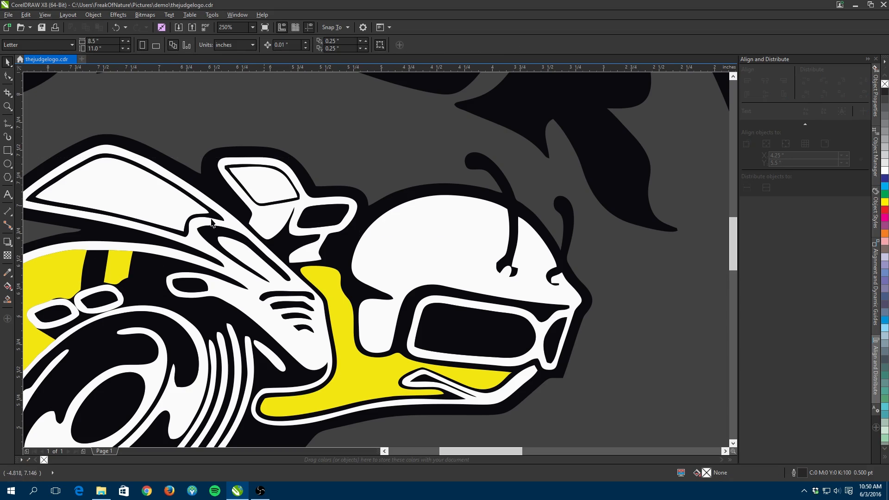
# - Copy a white exhaust ring into the gap between the rings, rotate it to about 356° and nudge it into place
pyautogui.click(138, 296)
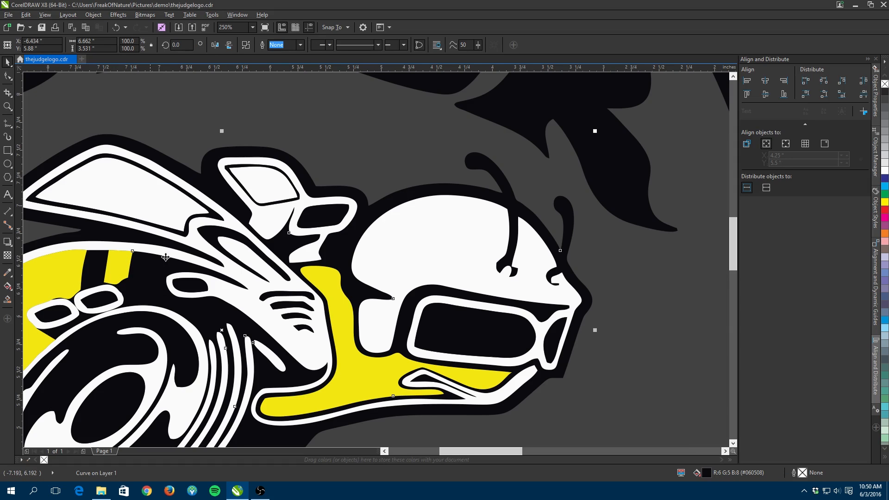
pyautogui.click(227, 122)
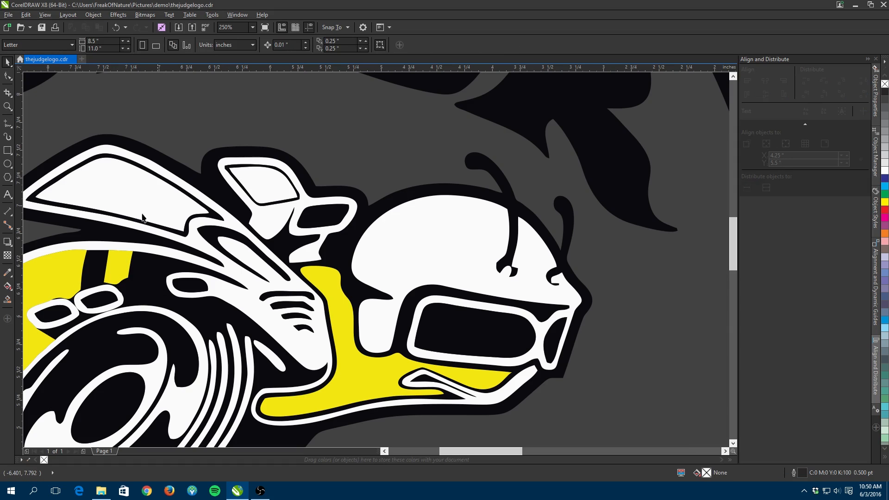
pyautogui.click(104, 291)
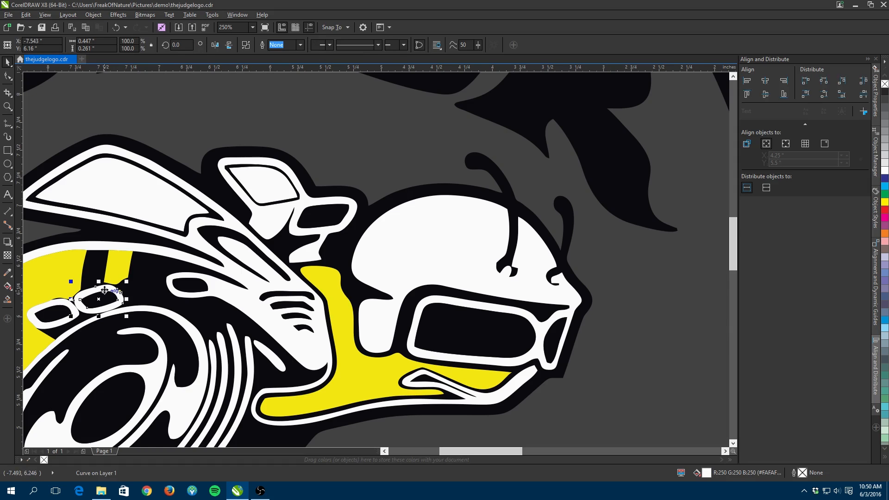
pyautogui.moveTo(104, 291); pyautogui.dragTo(171, 286)
pyautogui.rightClick(154, 283)
pyautogui.click(154, 276)
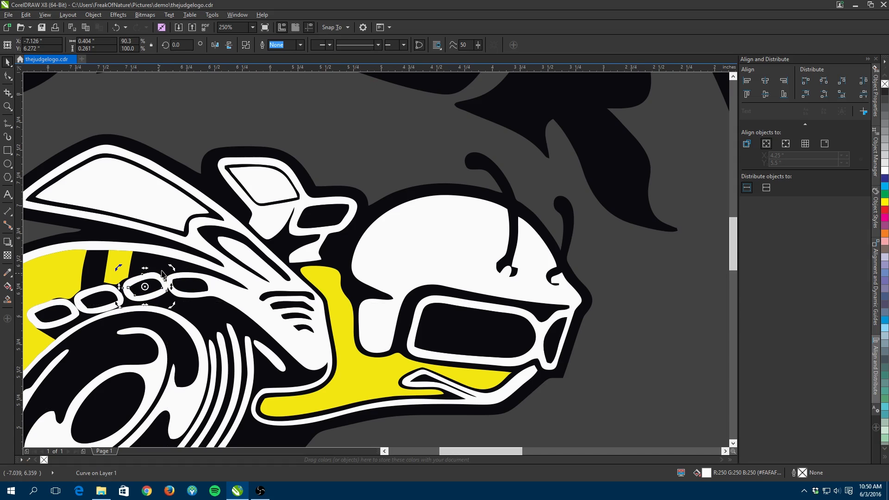
pyautogui.moveTo(174, 269); pyautogui.dragTo(177, 274)
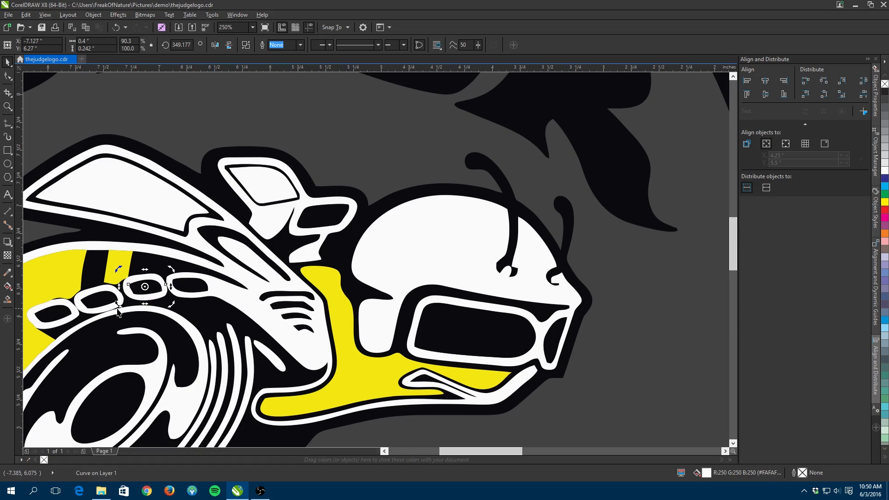
pyautogui.moveTo(118, 306); pyautogui.dragTo(112, 317)
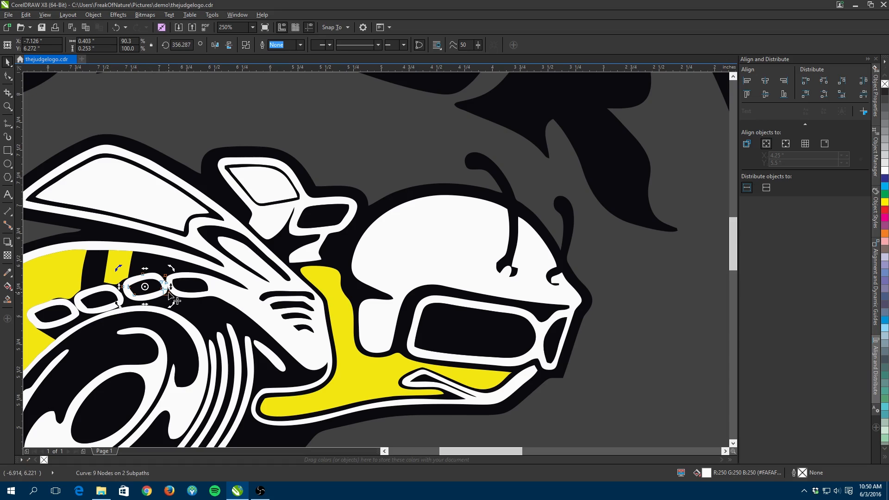
pyautogui.press('Left')
pyautogui.press('Down')
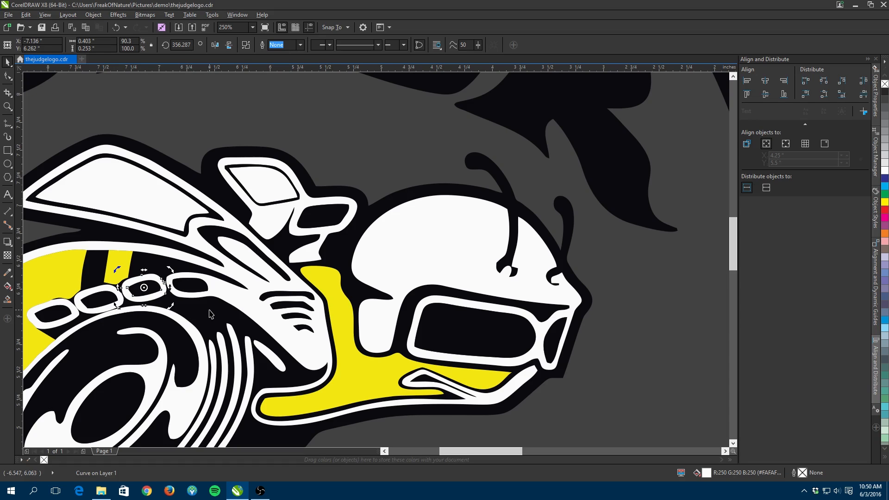
pyautogui.press('Down')
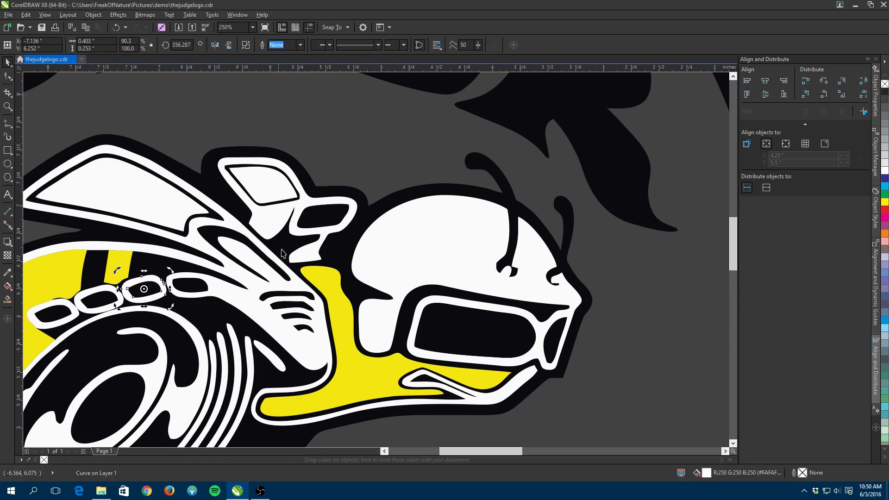
pyautogui.press('Escape')
# - Reposition the original bitmap and zoom in and out to compare its bee with the traced version
pyautogui.scroll(-2, 182, 257)
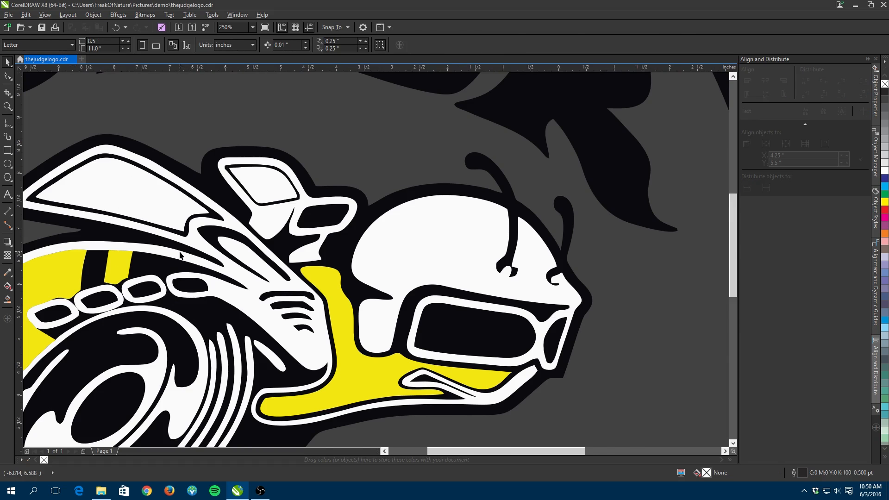
pyautogui.moveTo(714, 292); pyautogui.dragTo(485, 190)
pyautogui.scroll(2, 530, 168)
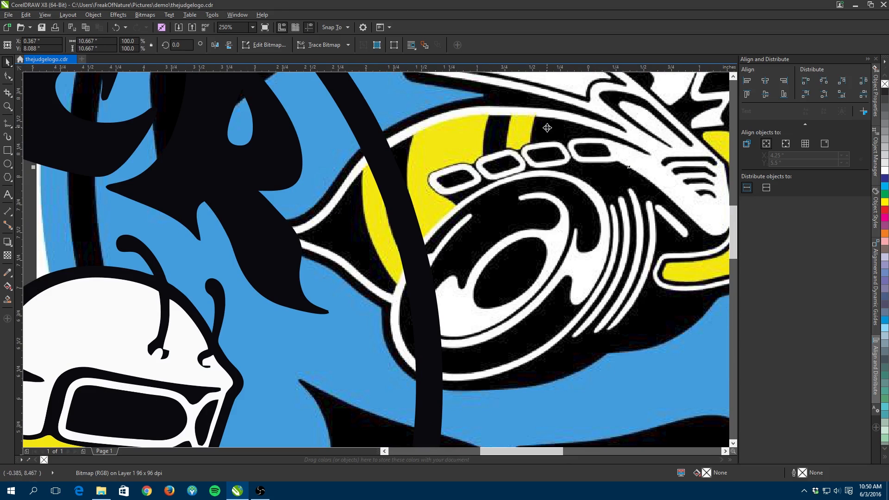
pyautogui.scroll(-2, 479, 150)
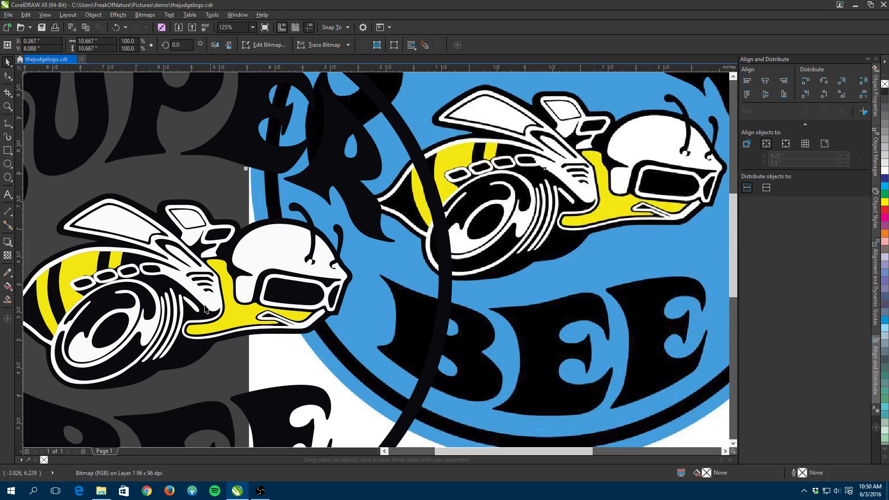
pyautogui.scroll(2, 67, 284)
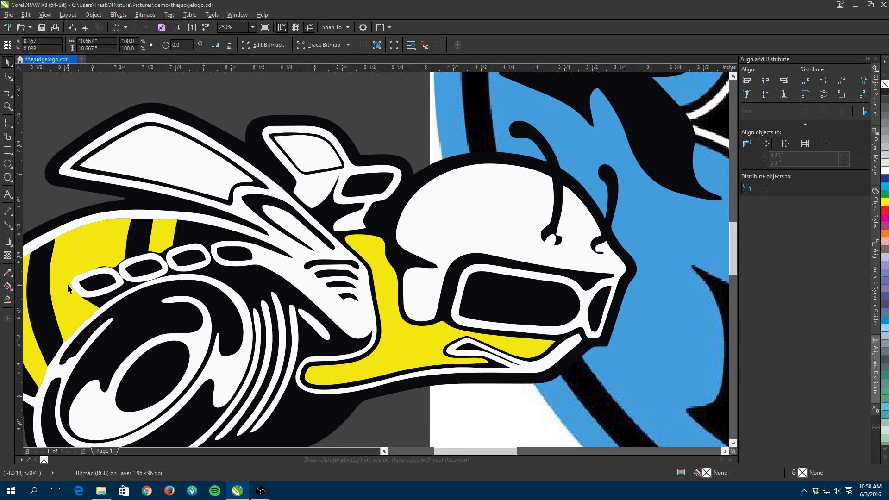
pyautogui.scroll(-2, 67, 284)
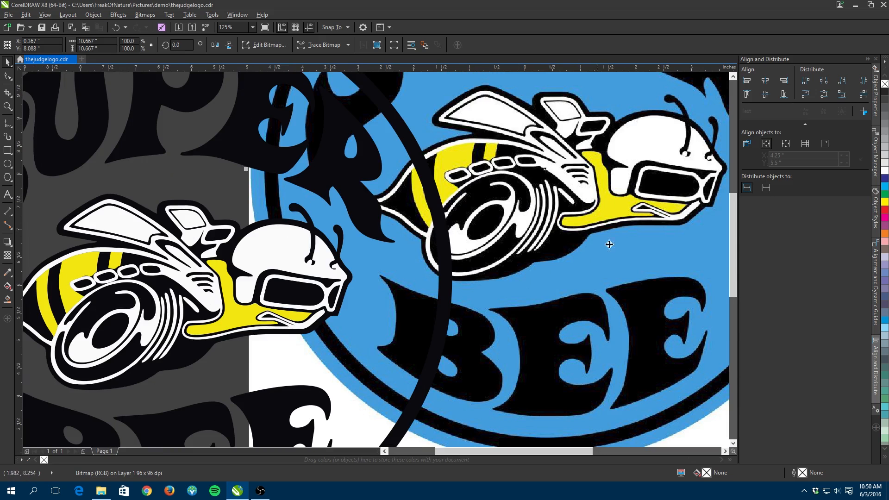
pyautogui.scroll(2, 105, 305)
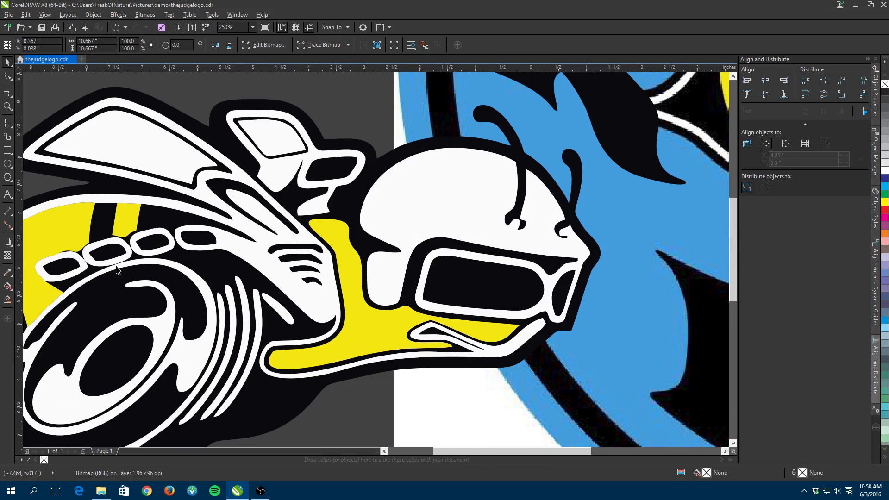
pyautogui.scroll(-2, 106, 305)
pyautogui.scroll(2, 254, 249)
pyautogui.scroll(2, 253, 249)
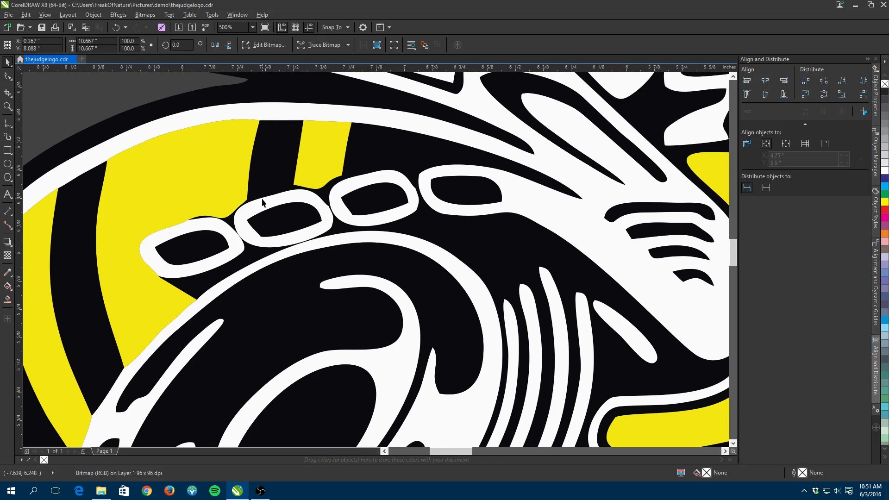
pyautogui.scroll(-4, 261, 210)
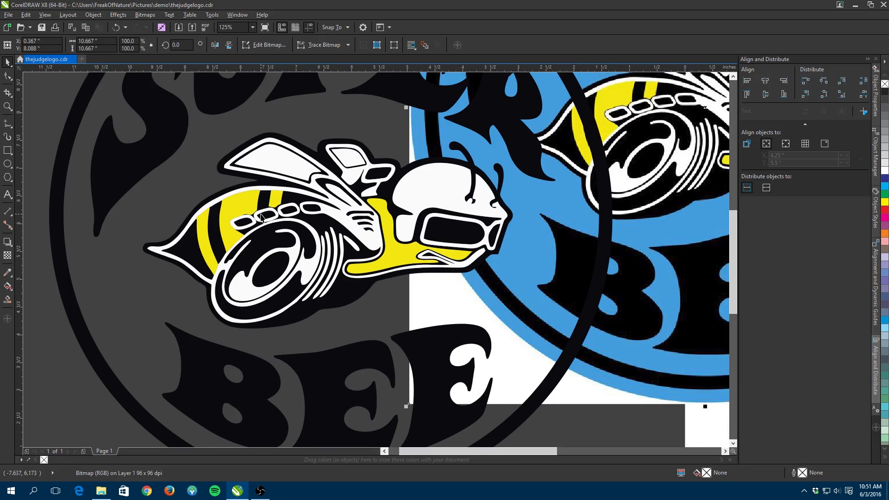
pyautogui.scroll(-2, 261, 217)
pyautogui.moveTo(493, 192); pyautogui.dragTo(668, 355)
# - Try pulling a small fragment and the last E out of the traced logo, undoing each move
pyautogui.moveTo(348, 237); pyautogui.dragTo(457, 241)
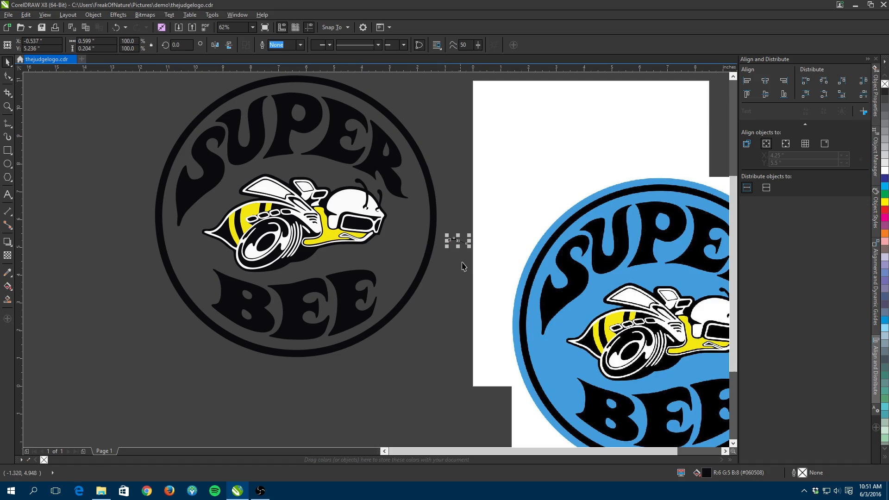
pyautogui.hotkey('ctrl', 'z')
pyautogui.click(392, 372)
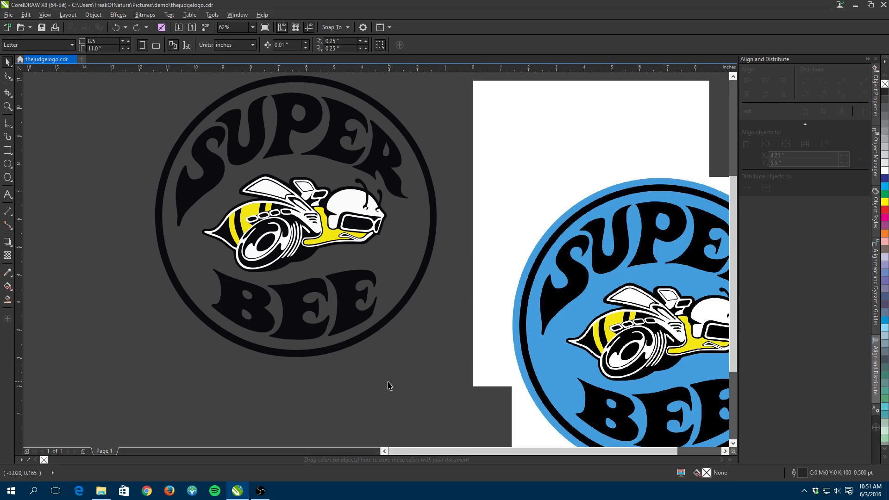
pyautogui.click(341, 326)
pyautogui.moveTo(341, 329); pyautogui.dragTo(326, 431)
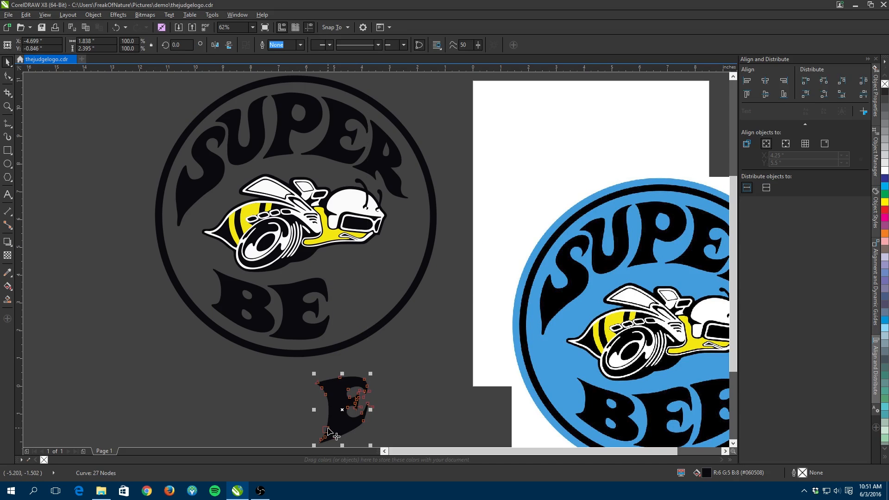
pyautogui.hotkey('ctrl', 'z')
pyautogui.click(435, 378)
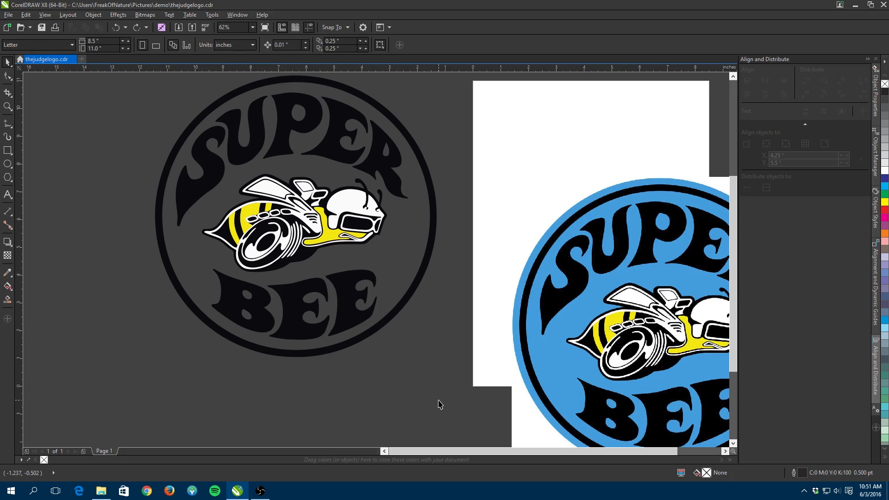